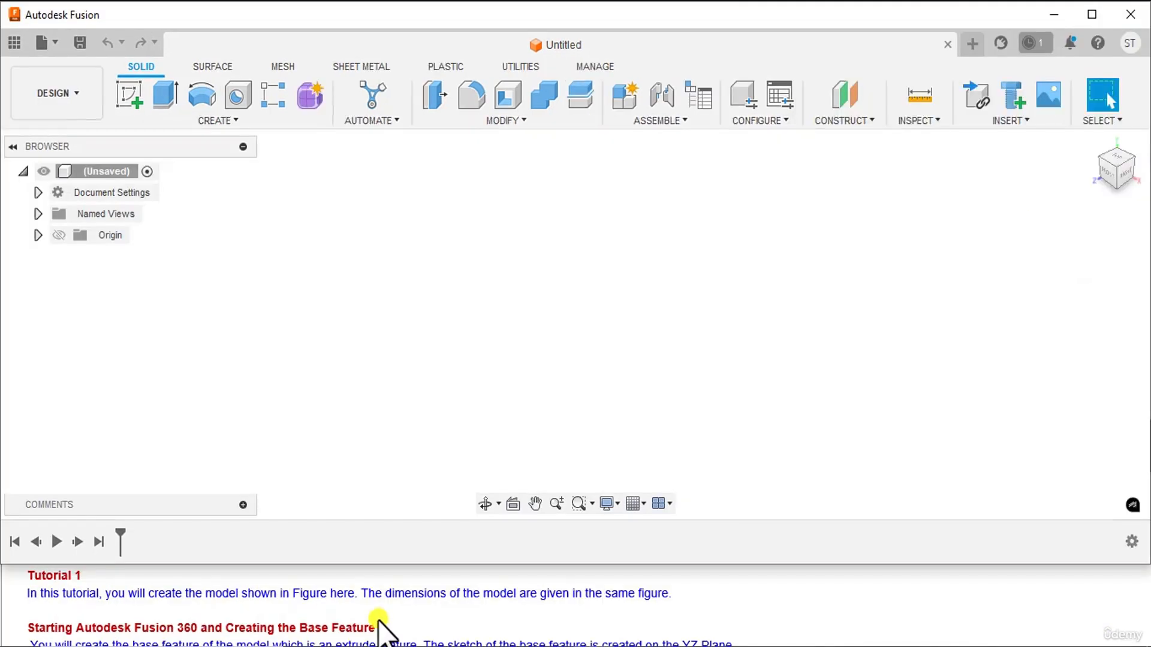
- Start a new sketch on the YZ origin plane for the base feature
{"action": "scroll", "coordinate": [379, 622], "scroll_direction": "down", "scroll_amount": 1}
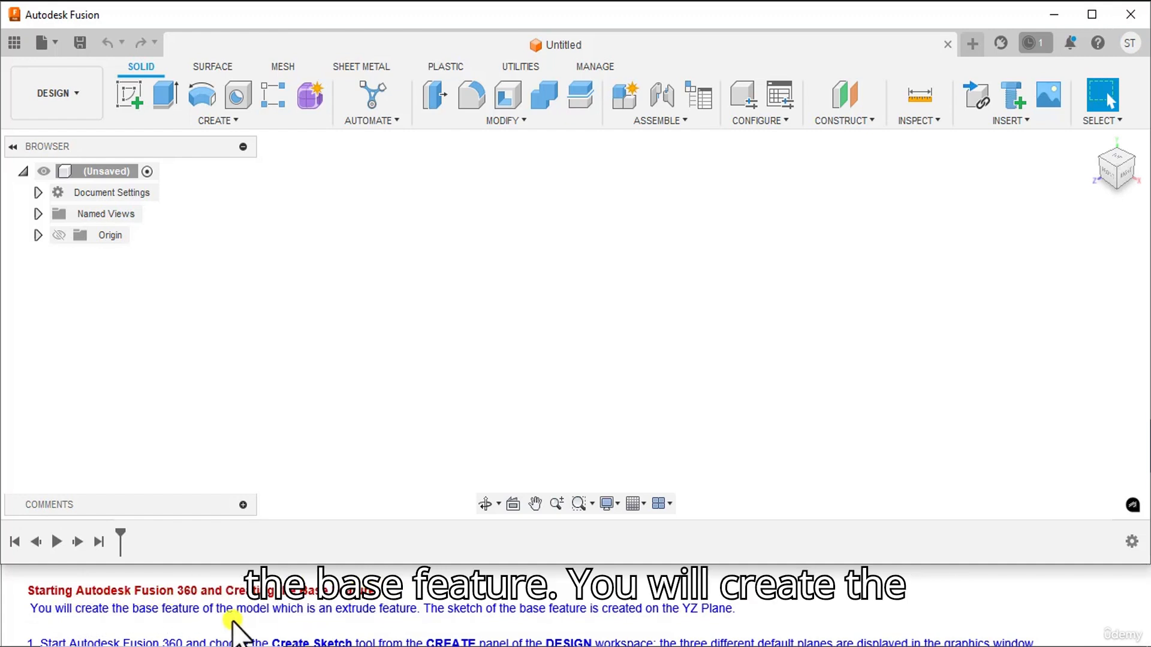
{"action": "scroll", "coordinate": [233, 623], "scroll_direction": "down", "scroll_amount": 1}
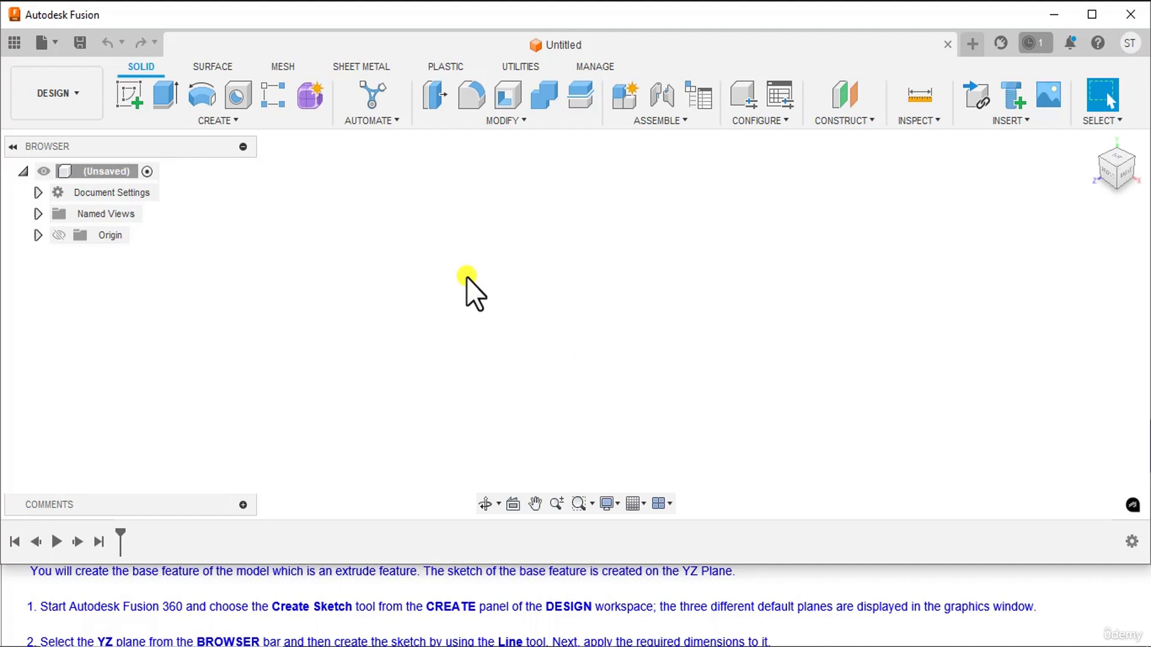
{"action": "left_click", "coordinate": [130, 95]}
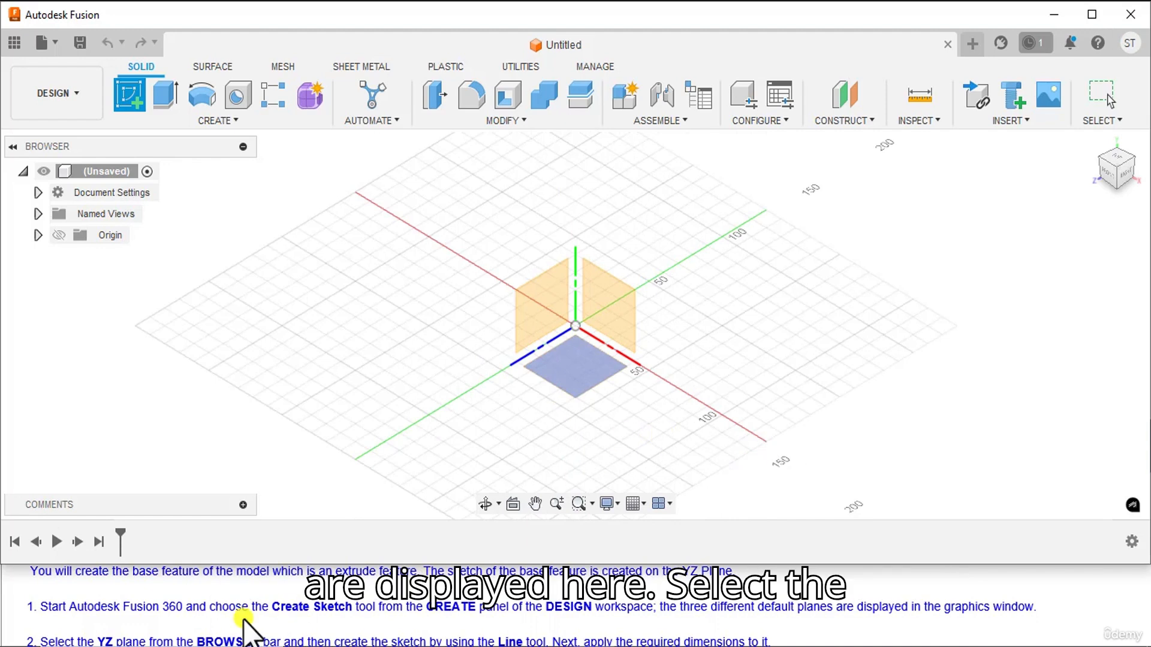
{"action": "scroll", "coordinate": [231, 620], "scroll_direction": "down", "scroll_amount": 1}
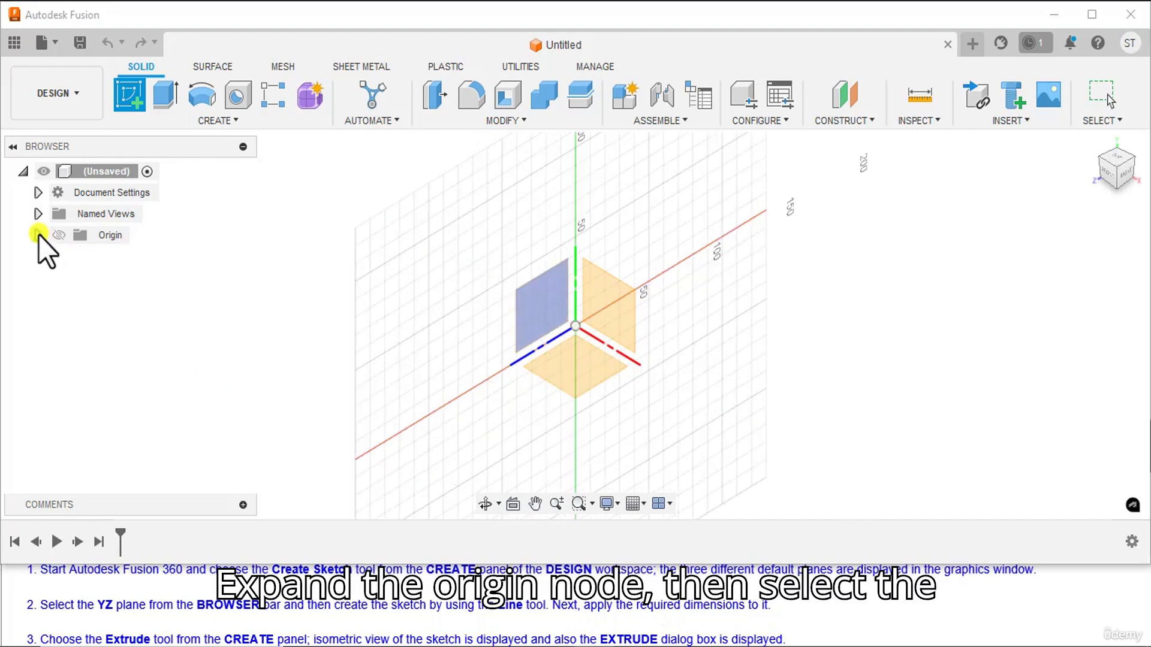
{"action": "left_click", "coordinate": [38, 235]}
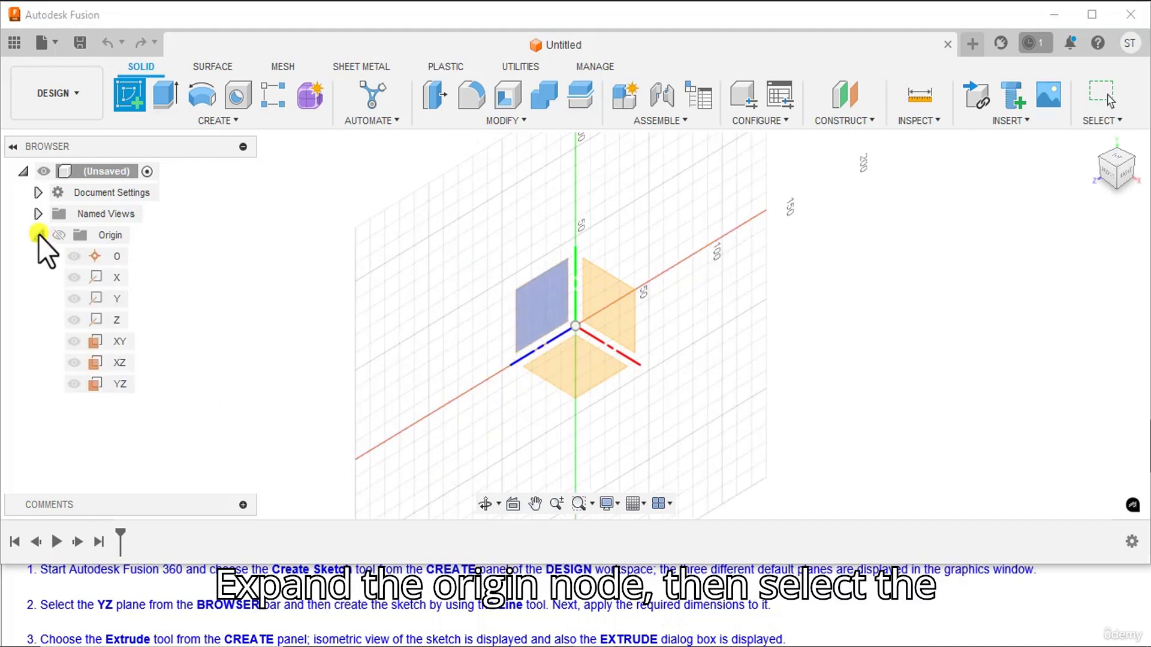
{"action": "left_click", "coordinate": [121, 384]}
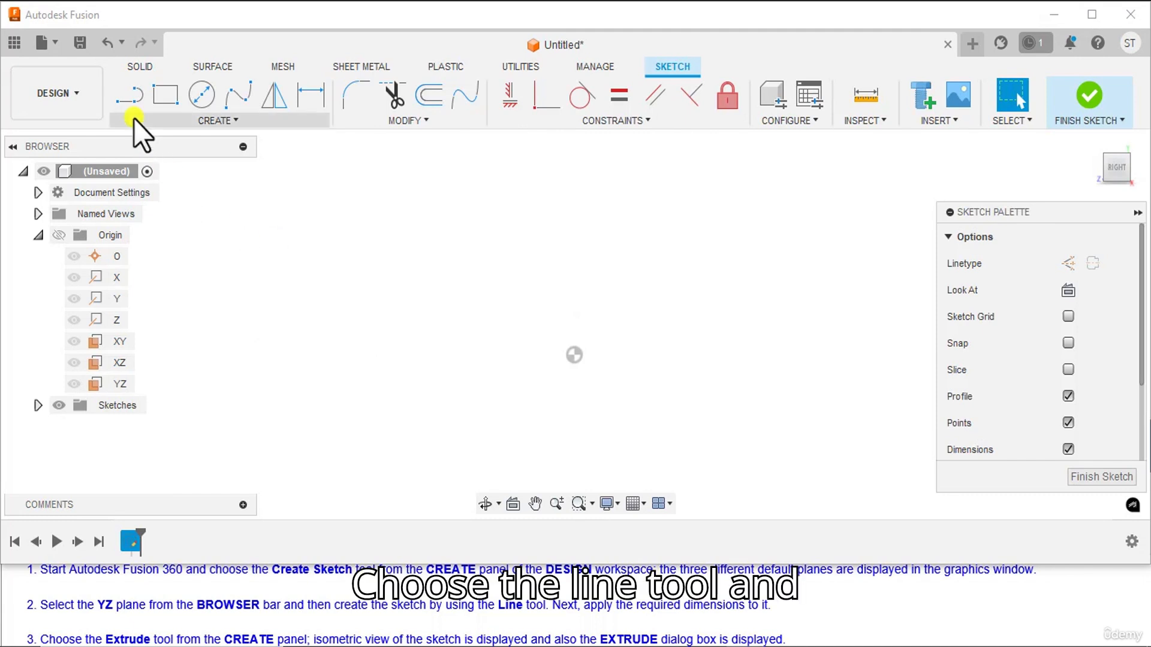
- Draw a horizontal line about 124 mm long from the origin as the profile's upper edge
{"action": "left_click", "coordinate": [127, 106]}
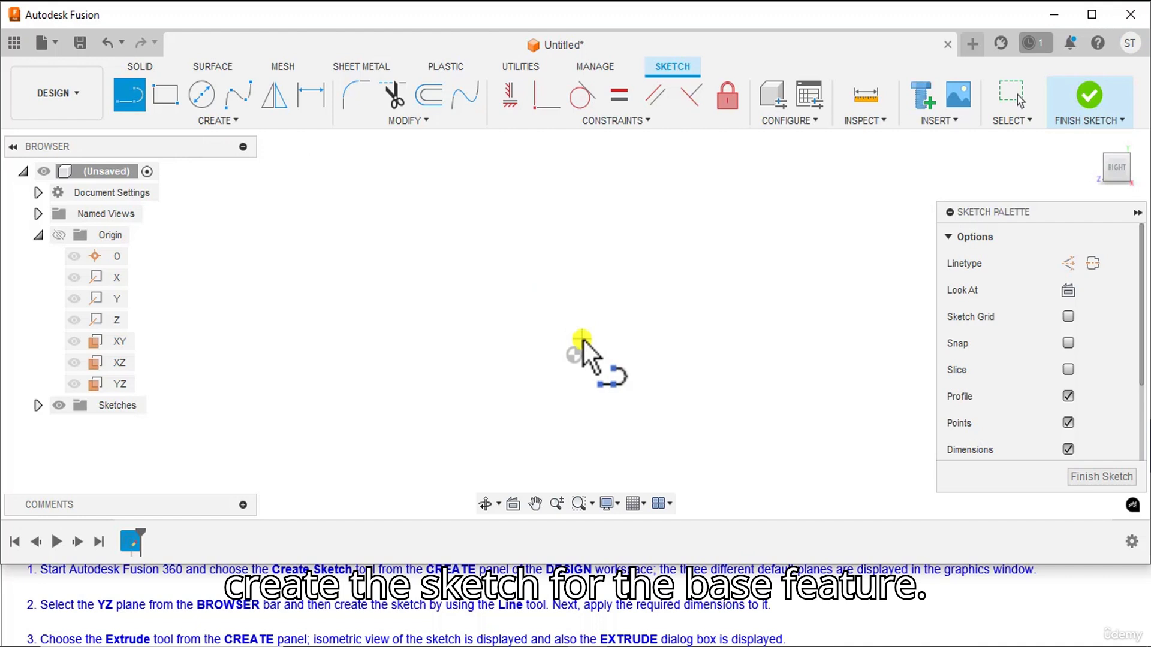
{"action": "left_click", "coordinate": [574, 355]}
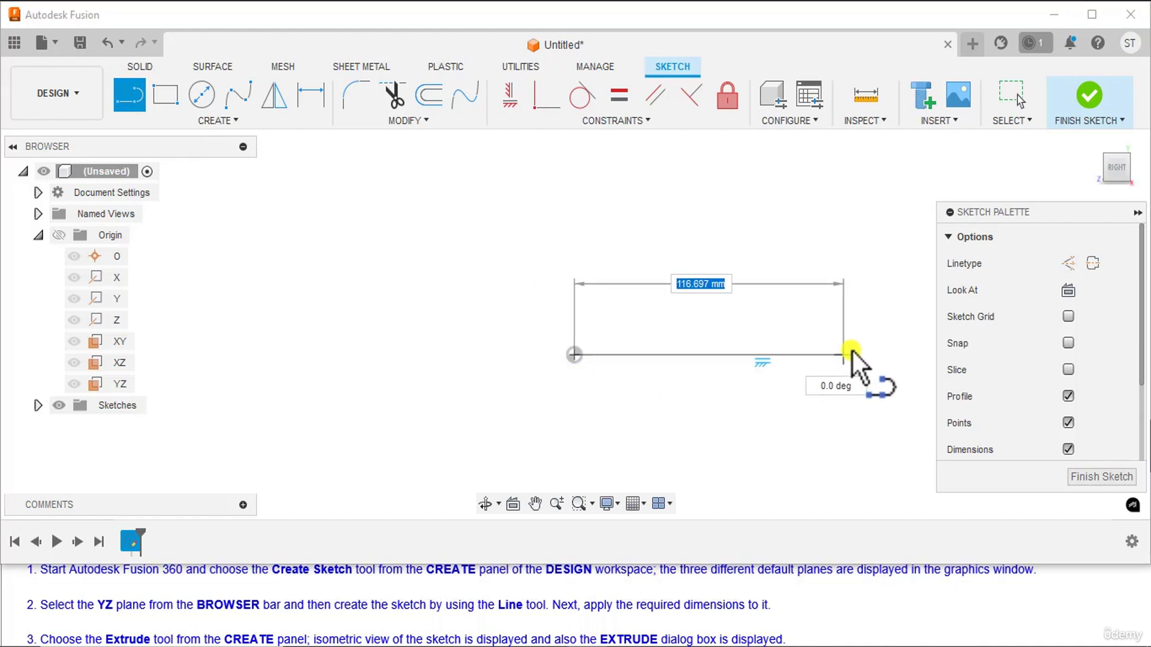
{"action": "left_click", "coordinate": [860, 352]}
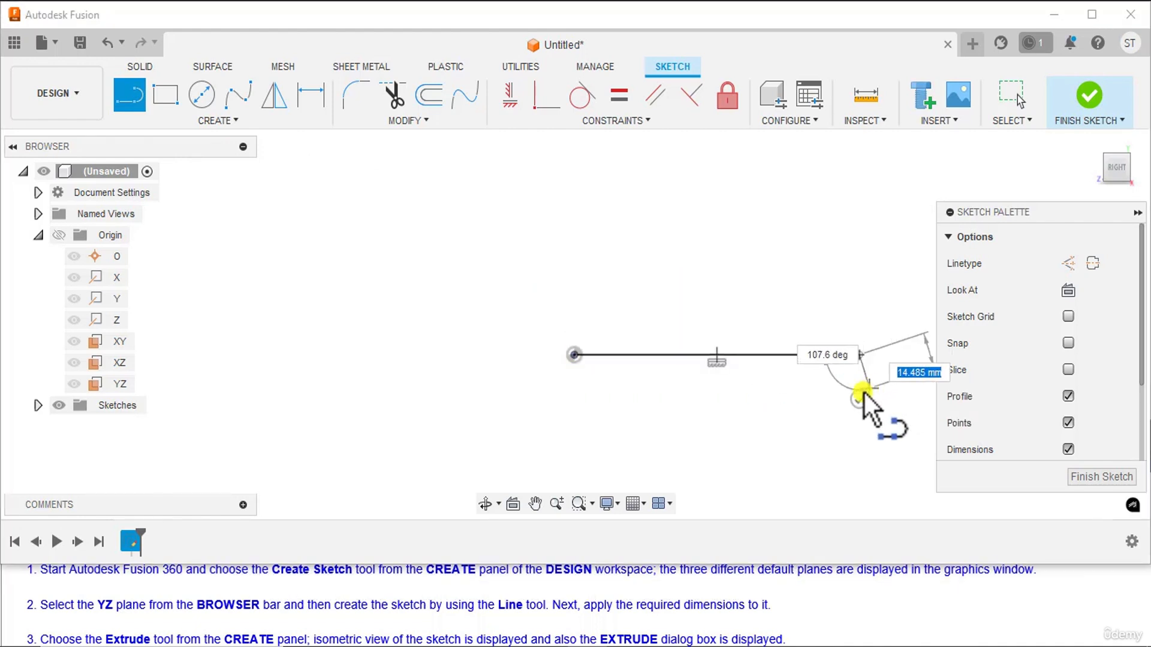
{"action": "key", "text": "Escape"}
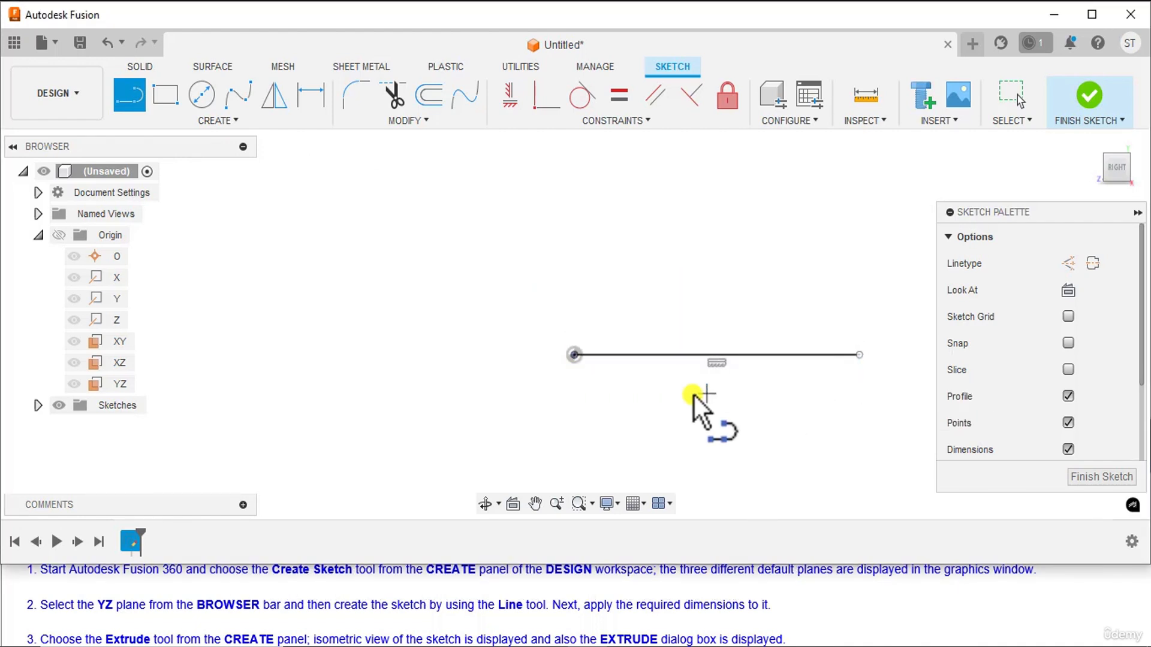
- Complete a closed L-shaped profile of perpendicular lines, with a thin horizontal arm and a vertical leg about 75 mm high below the origin
{"action": "left_click", "coordinate": [857, 356]}
{"action": "left_click", "coordinate": [859, 385]}
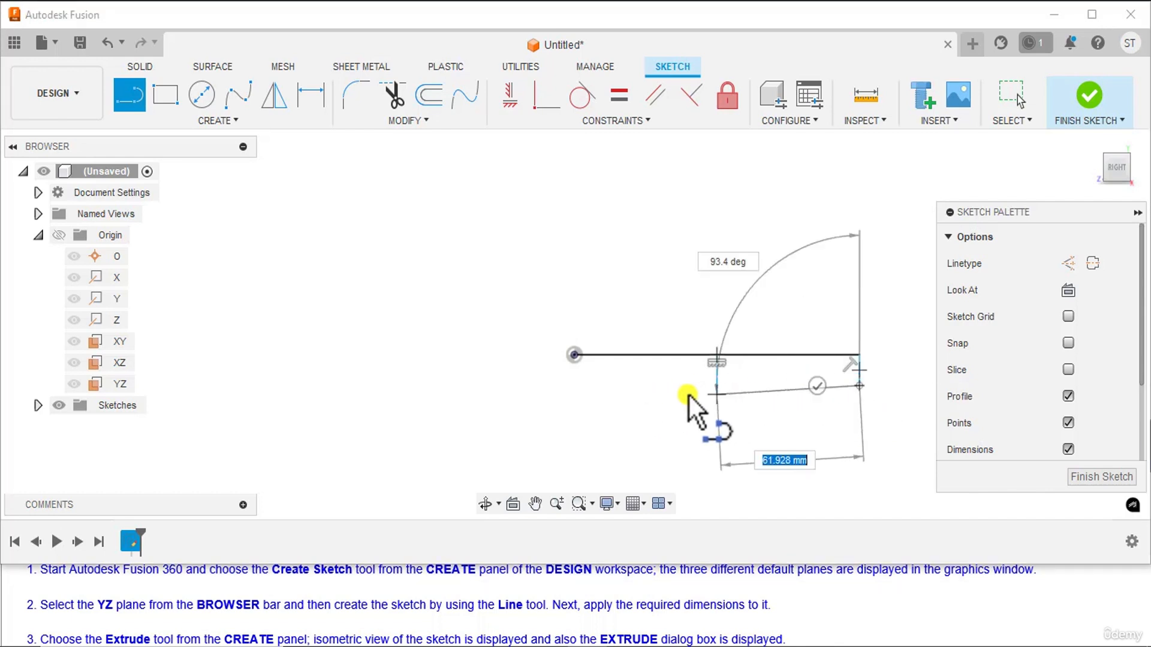
{"action": "left_click", "coordinate": [613, 387]}
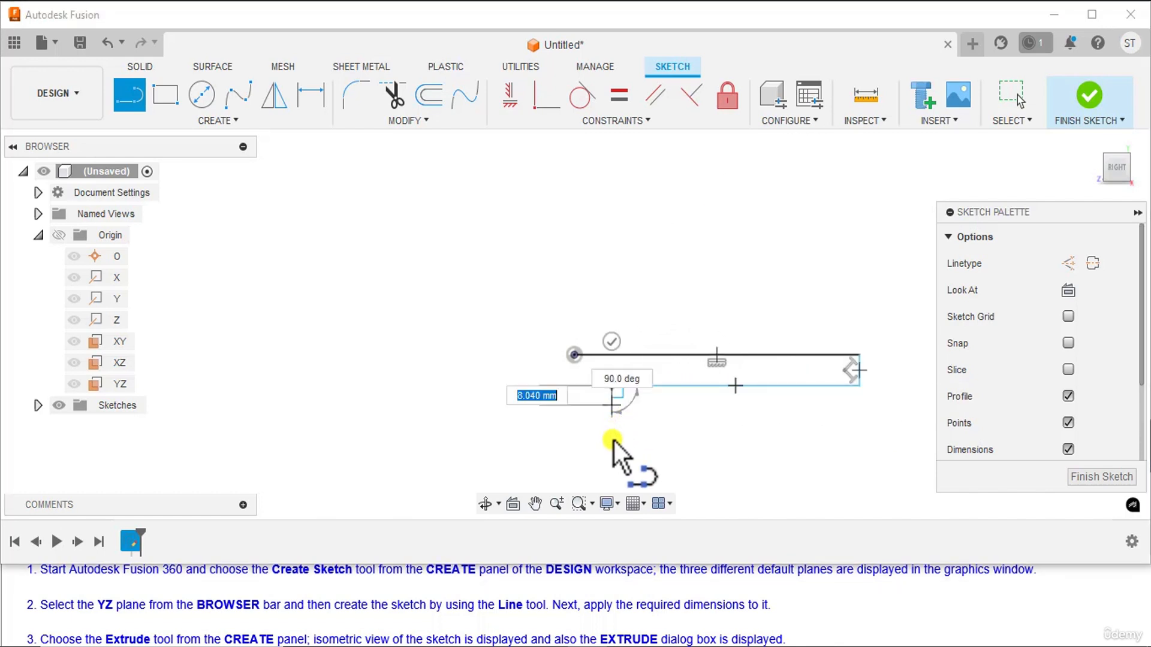
{"action": "middle_click_drag", "start_coordinate": [614, 443], "coordinate": [612, 313]}
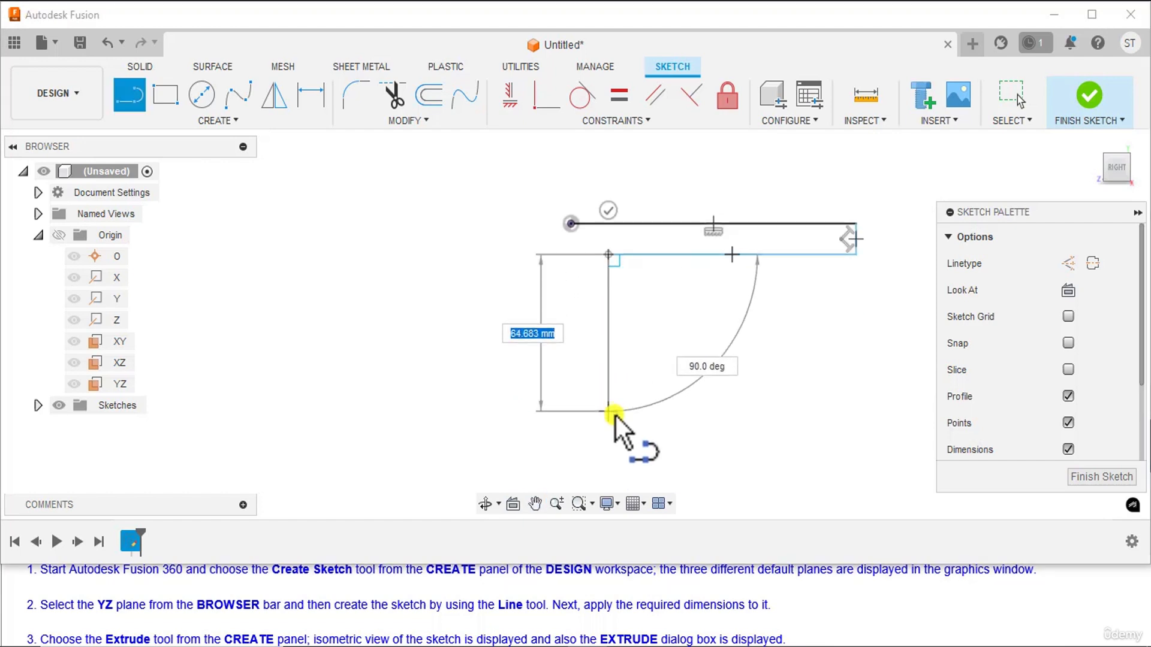
{"action": "left_click", "coordinate": [612, 406]}
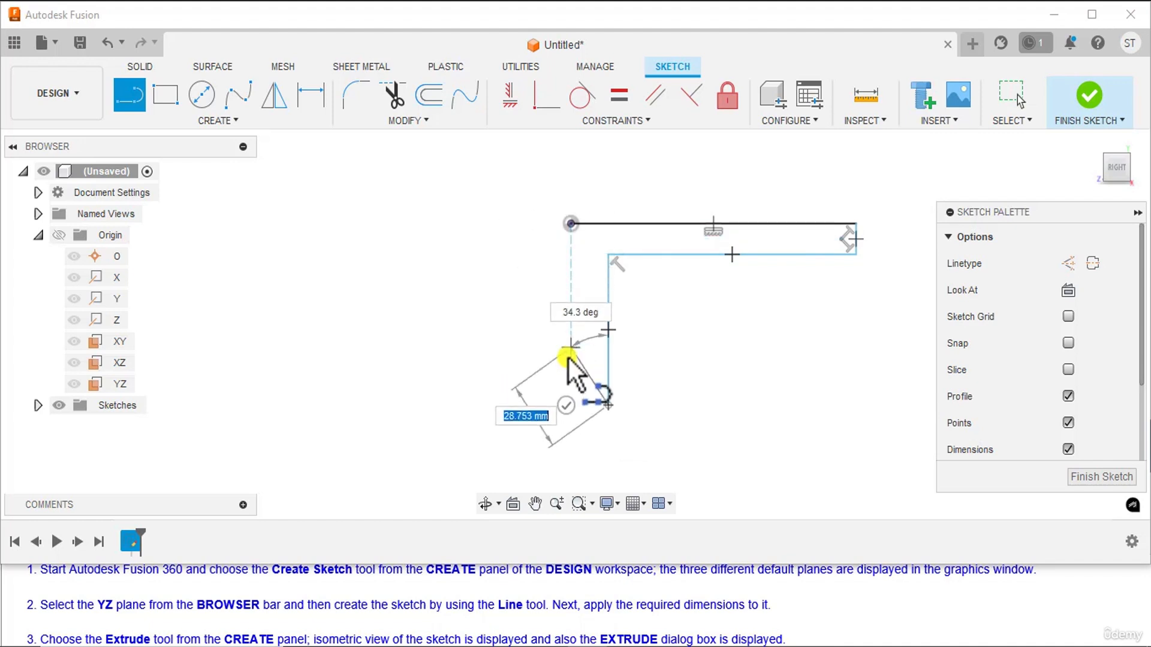
{"action": "left_click", "coordinate": [573, 405]}
{"action": "left_click_drag", "start_coordinate": [606, 405], "coordinate": [571, 225]}
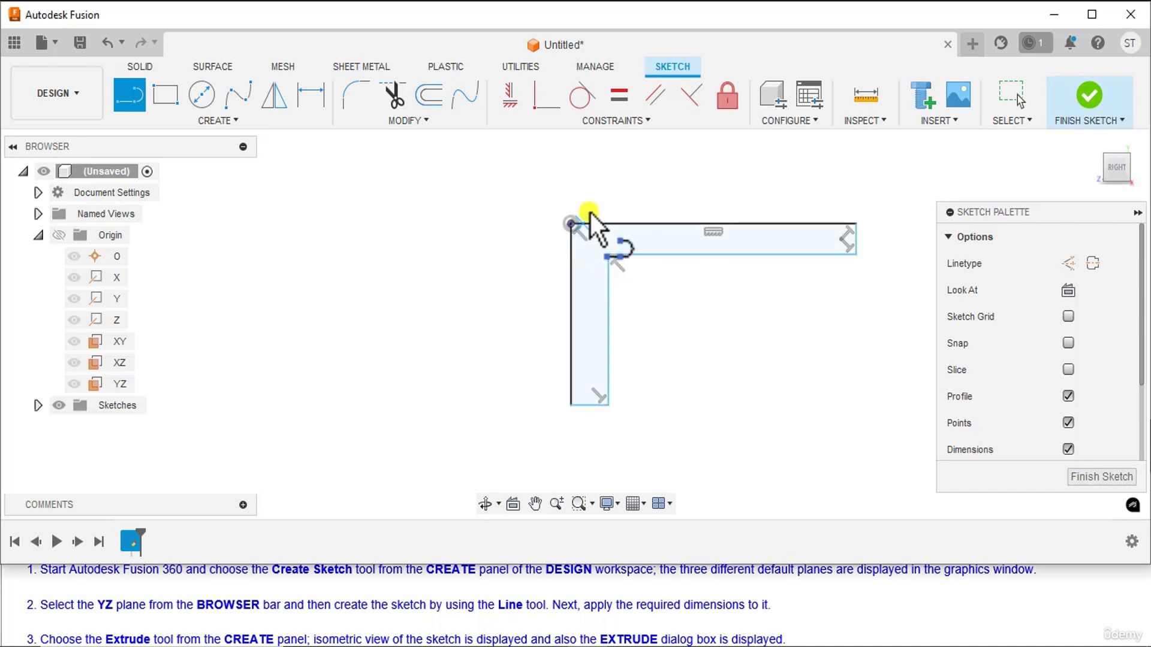
{"action": "right_click", "coordinate": [634, 187]}
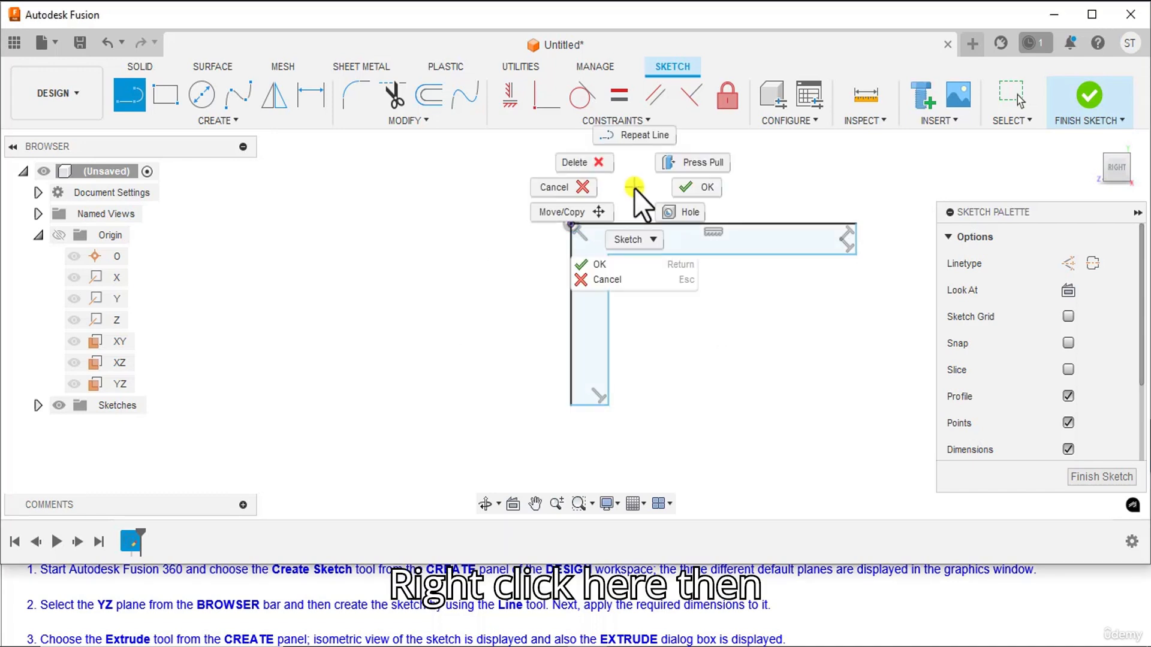
{"action": "left_click", "coordinate": [686, 192]}
{"action": "middle_click_drag", "start_coordinate": [663, 321], "coordinate": [648, 355]}
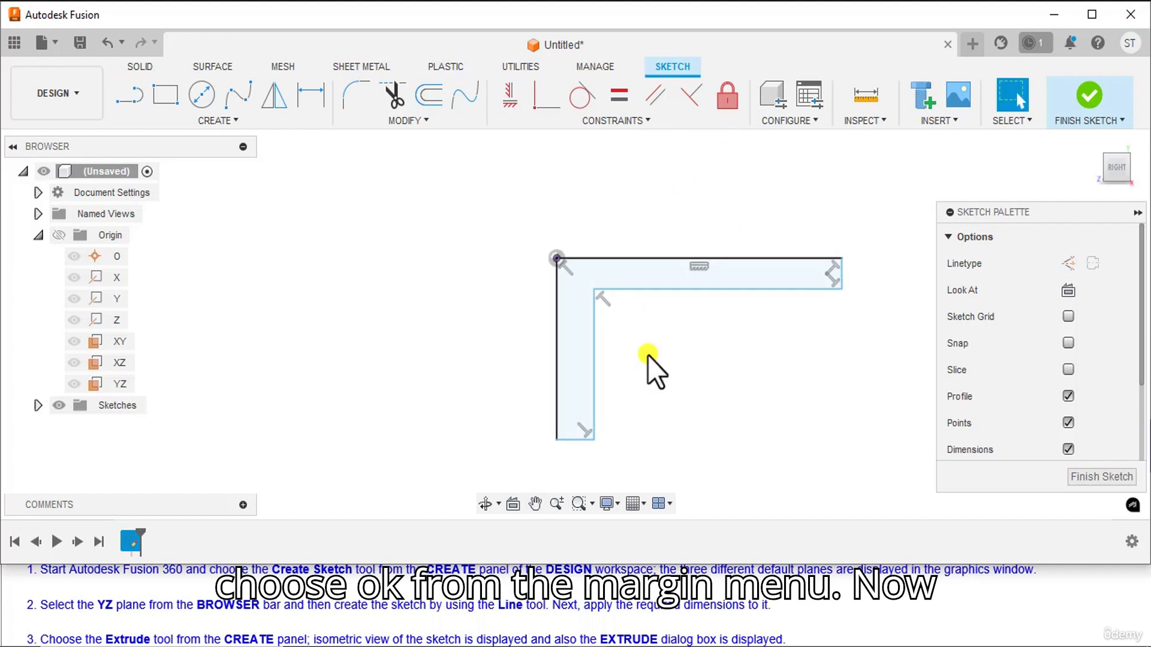
- Dimension the thickness of the profile's horizontal arm to 15 mm between its two long edges
{"action": "left_click", "coordinate": [308, 93]}
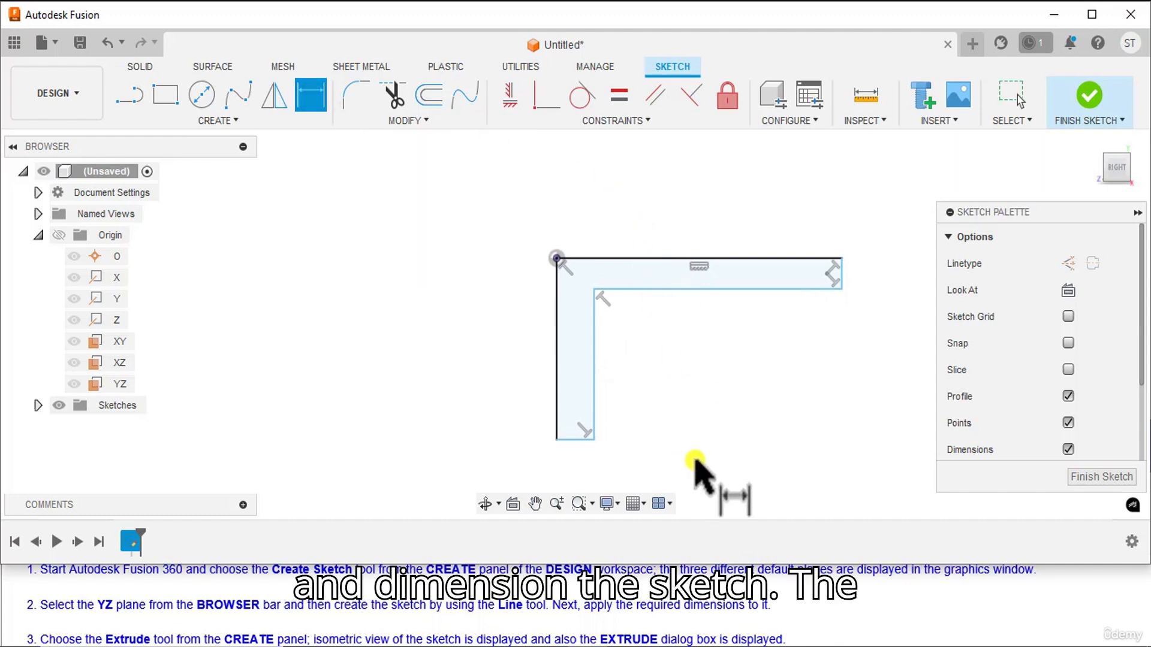
{"action": "left_click", "coordinate": [798, 260]}
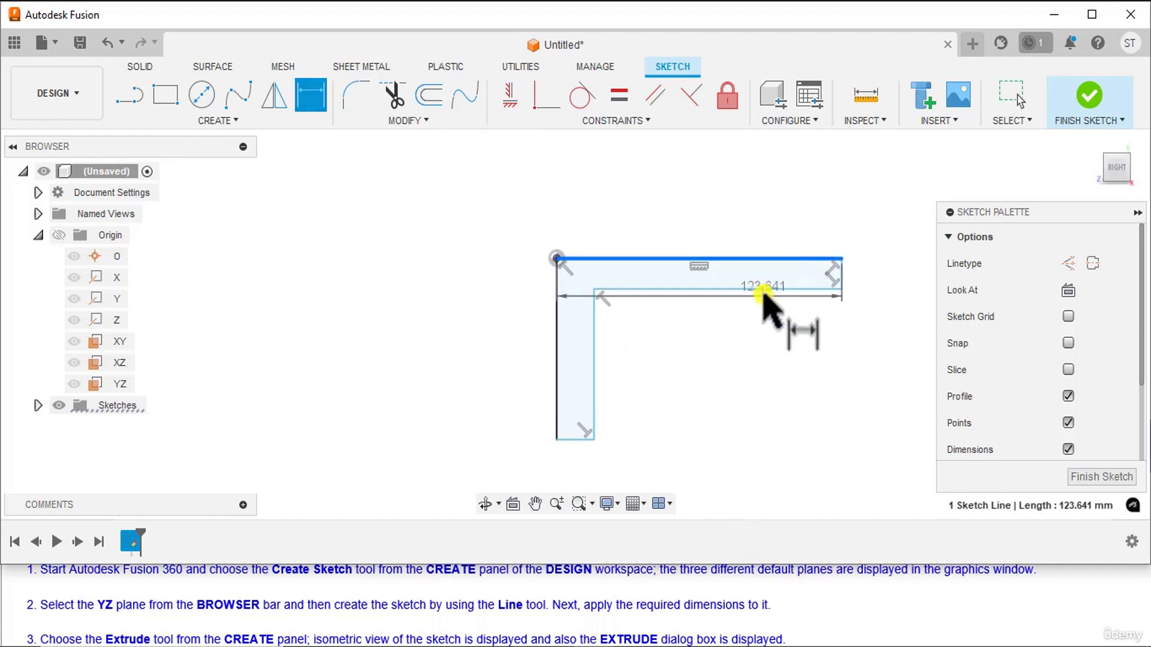
{"action": "left_click", "coordinate": [765, 291]}
{"action": "left_click", "coordinate": [870, 277]}
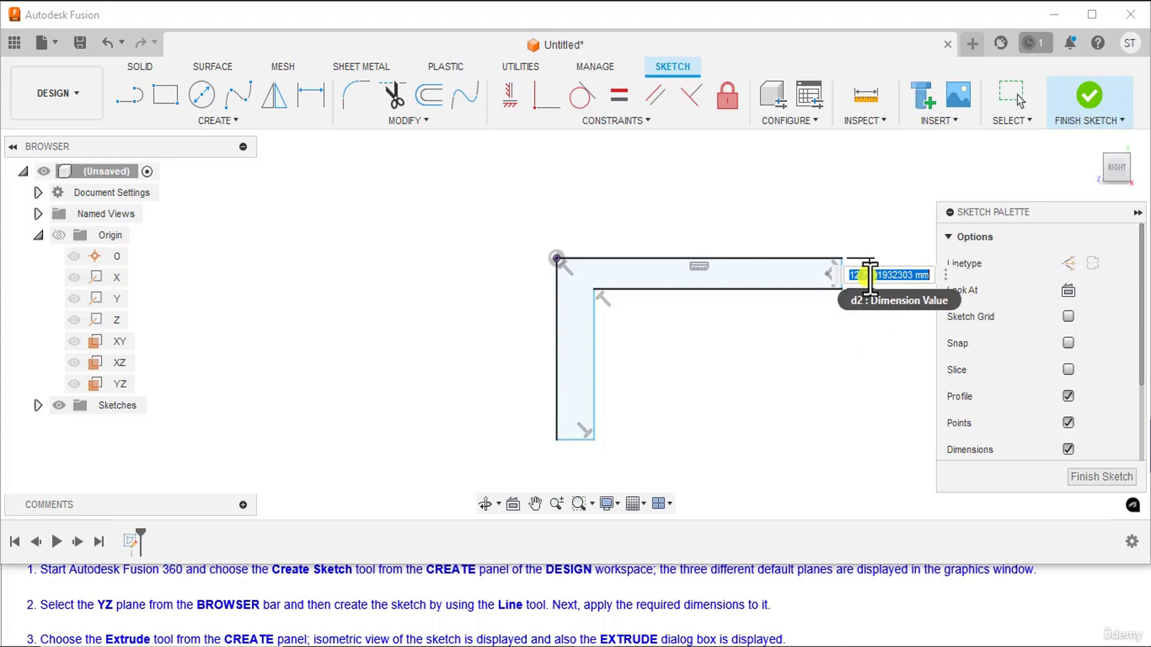
{"action": "type", "text": "15"}
{"action": "key", "text": "Return"}
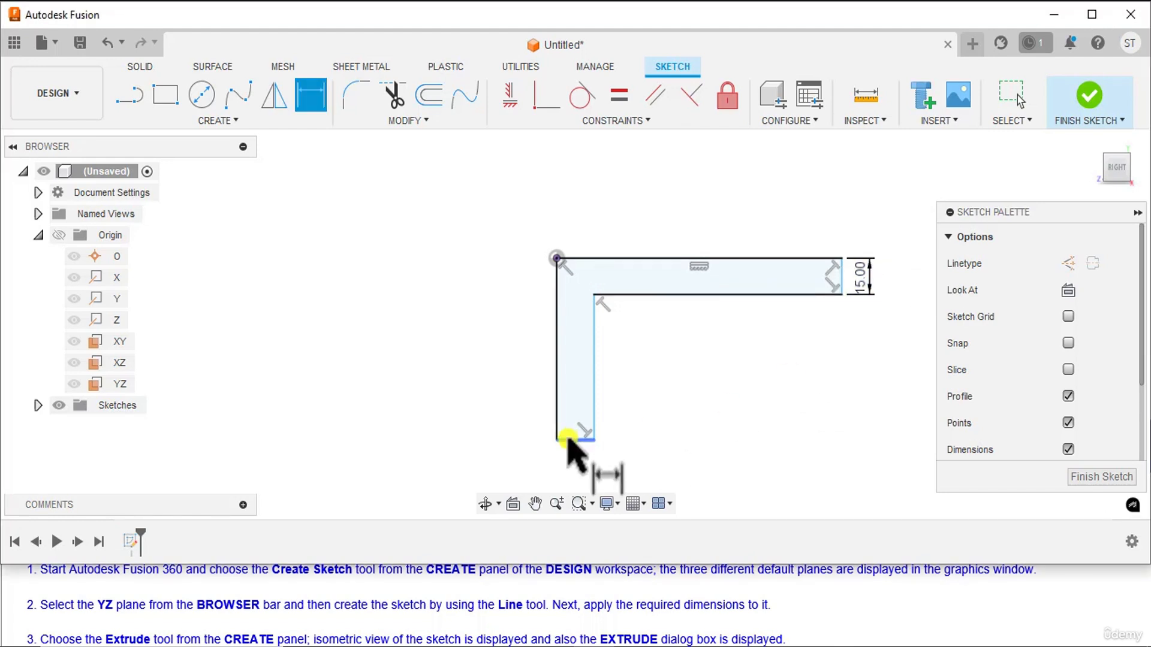
- Dimension the vertical leg with a width of 19 mm and an overall height of 50 mm
{"action": "left_click", "coordinate": [573, 441]}
{"action": "left_click", "coordinate": [556, 403]}
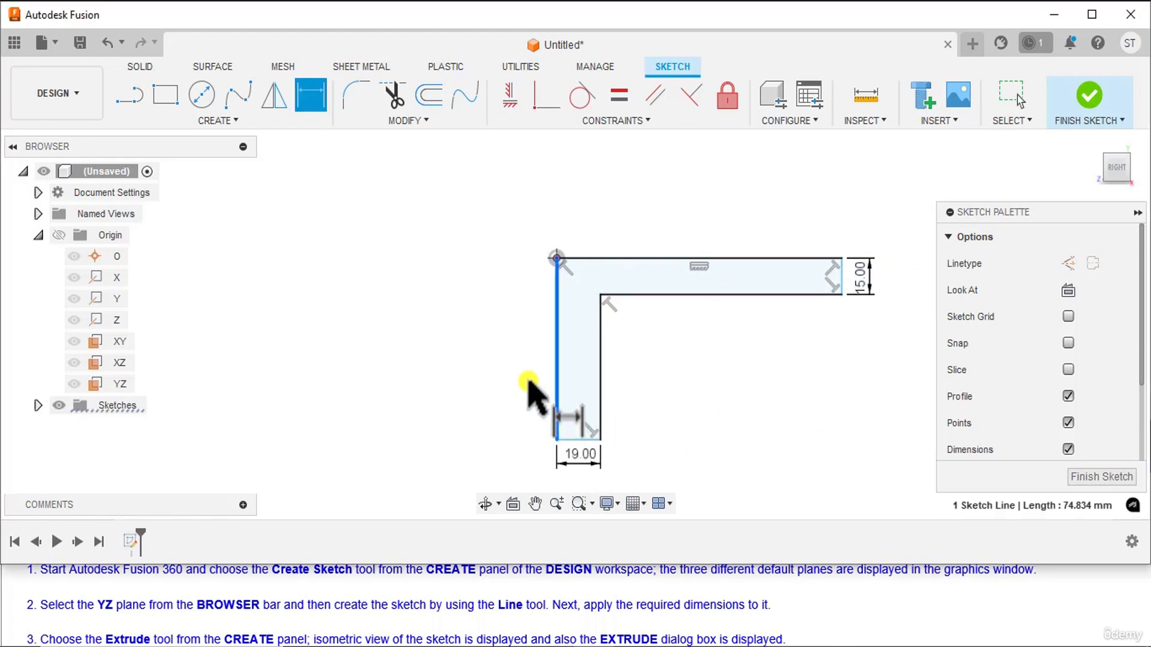
{"action": "left_click", "coordinate": [511, 378]}
{"action": "type", "text": "50"}
{"action": "key", "text": "Return"}
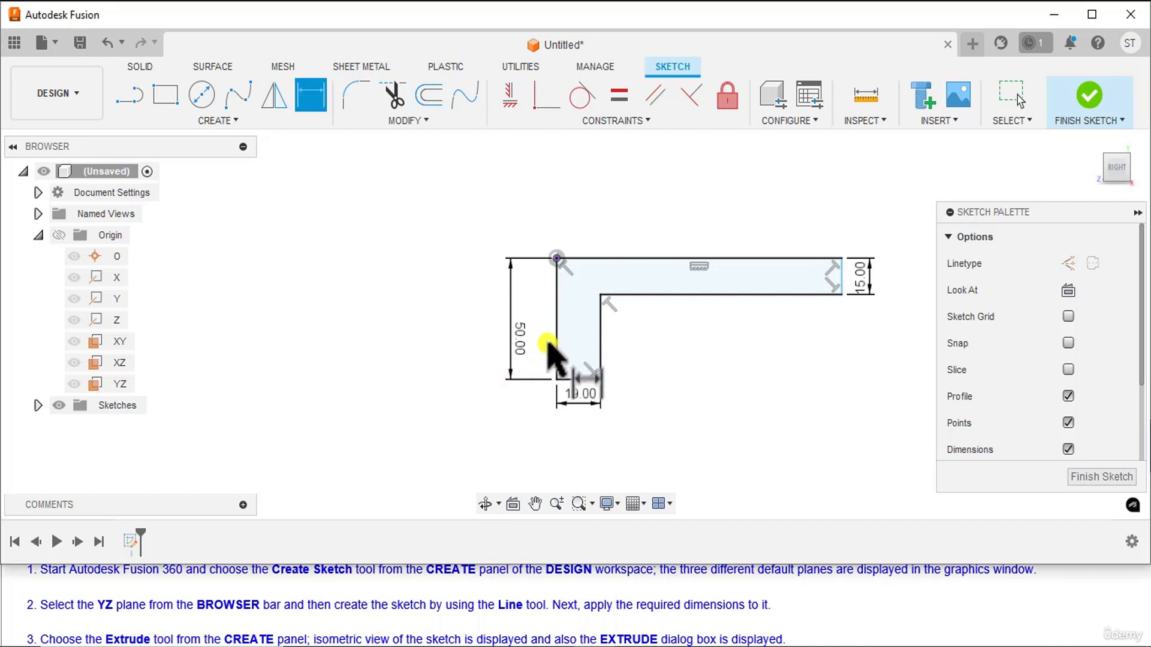
- Dimension the upper edge's overall length to 150 mm and finish the sketch
{"action": "left_click", "coordinate": [834, 259]}
{"action": "left_click", "coordinate": [763, 226]}
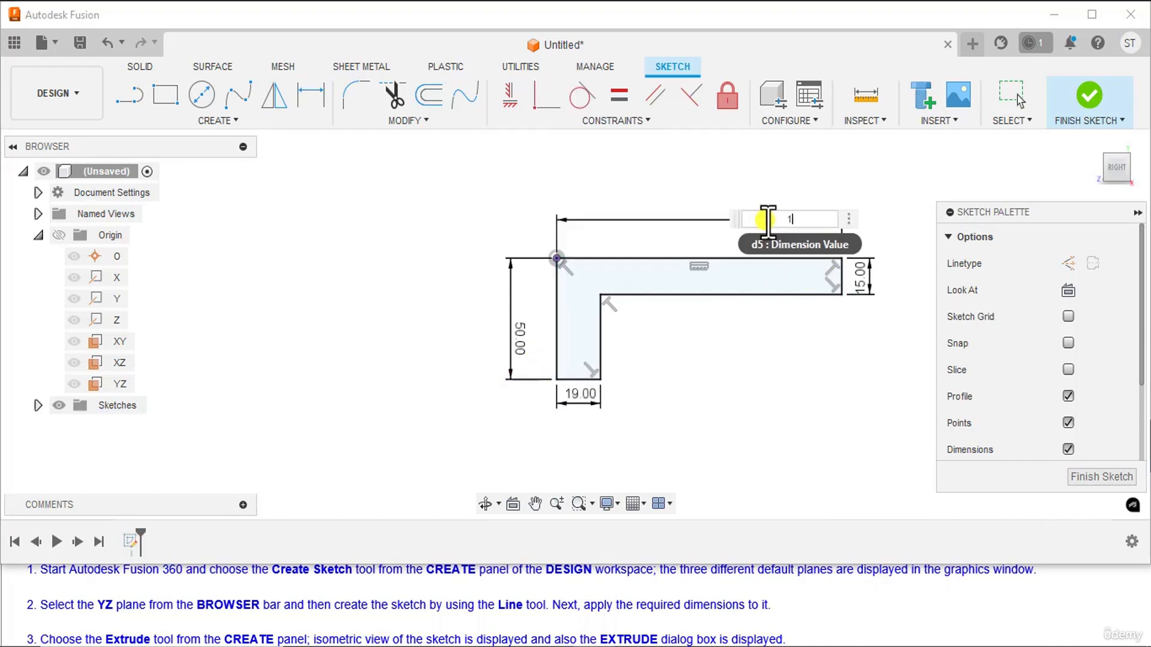
{"action": "type", "text": "150"}
{"action": "key", "text": "Return"}
{"action": "middle_click_drag", "start_coordinate": [724, 367], "coordinate": [622, 378]}
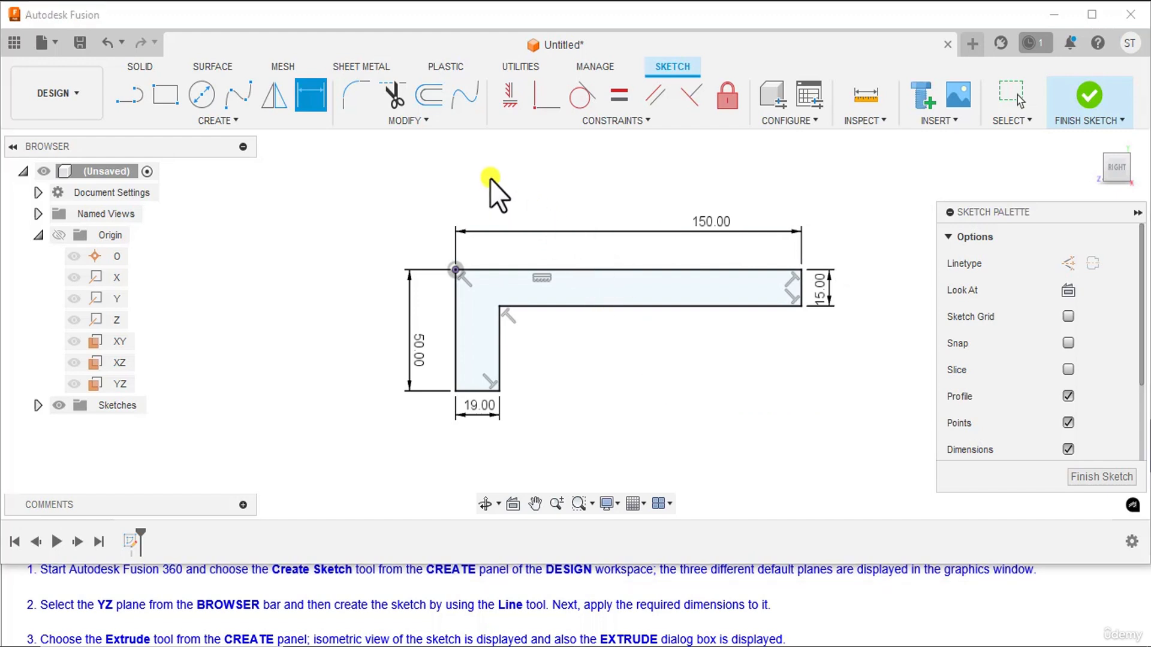
{"action": "scroll", "coordinate": [310, 554], "scroll_direction": "down", "scroll_amount": 1}
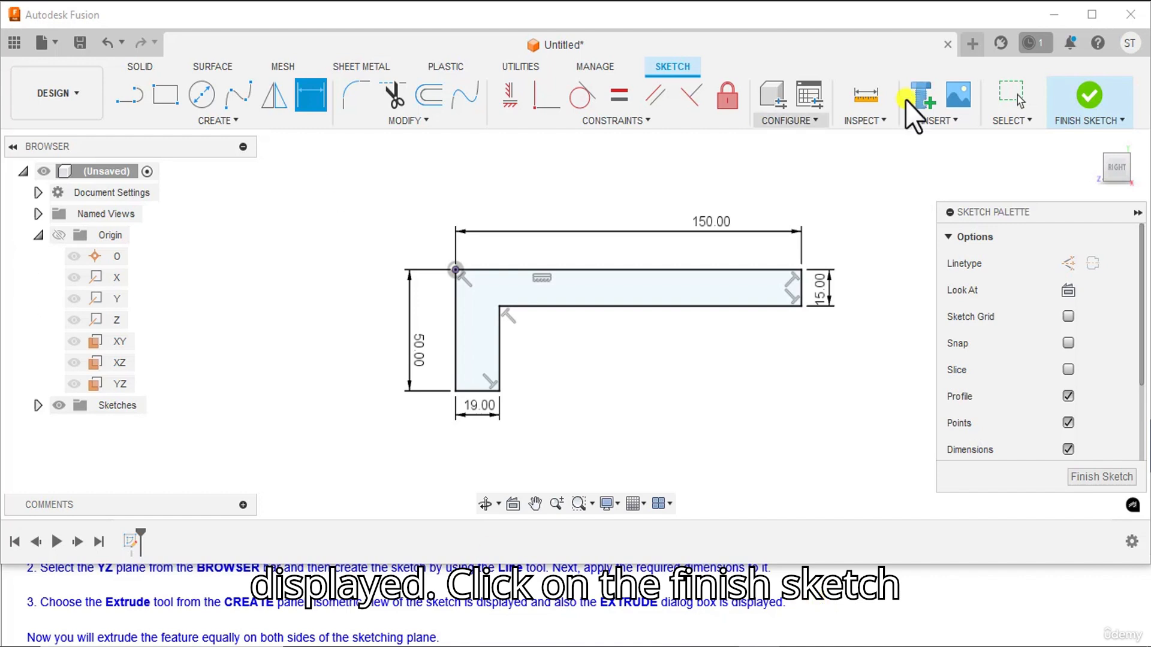
{"action": "left_click", "coordinate": [1091, 94]}
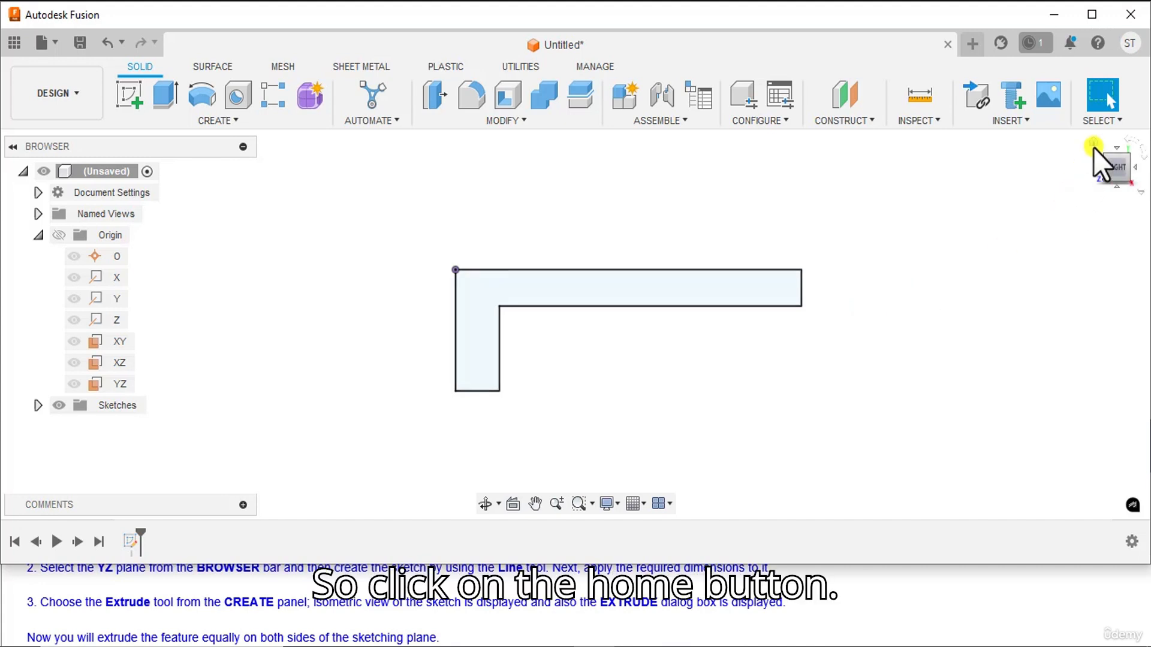
- Start extruding the L-shaped profile with the Symmetric direction and the Whole Length measurement
{"action": "left_click", "coordinate": [1093, 146]}
{"action": "scroll", "coordinate": [746, 345], "scroll_direction": "down", "scroll_amount": 1}
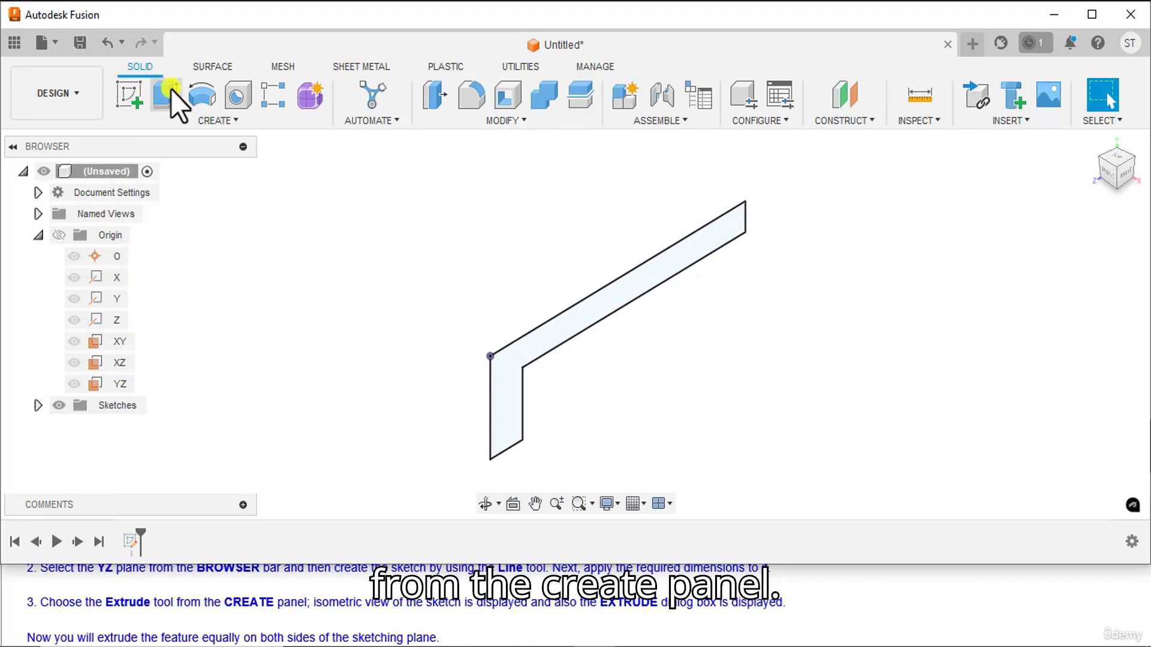
{"action": "left_click", "coordinate": [171, 89]}
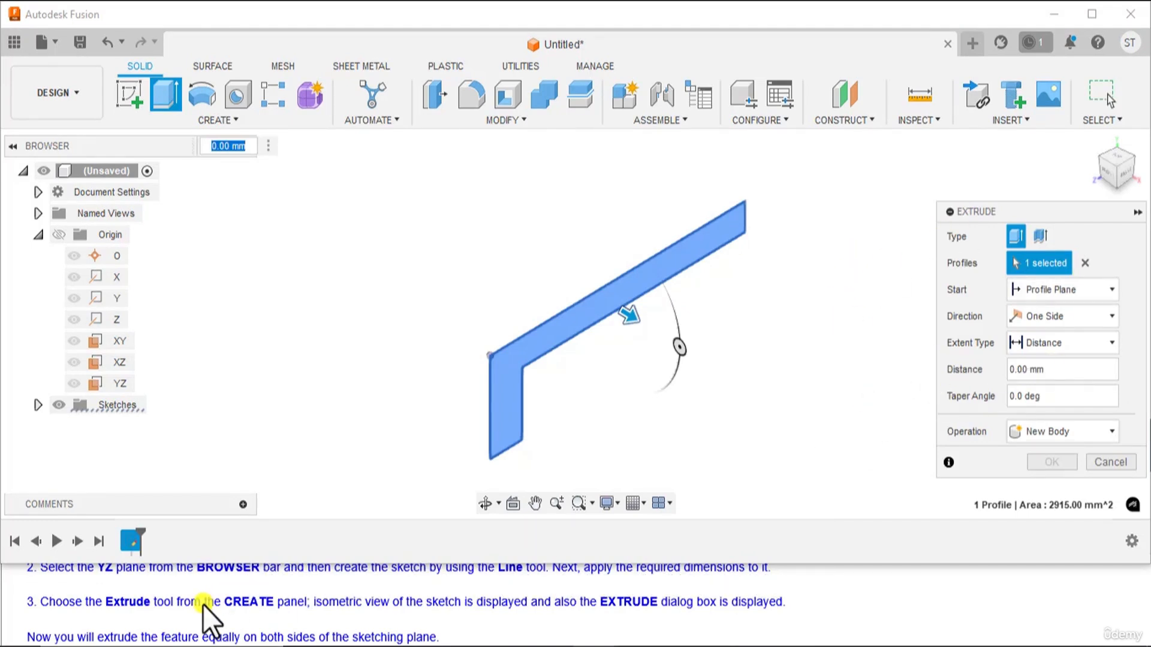
{"action": "scroll", "coordinate": [203, 605], "scroll_direction": "down", "scroll_amount": 1}
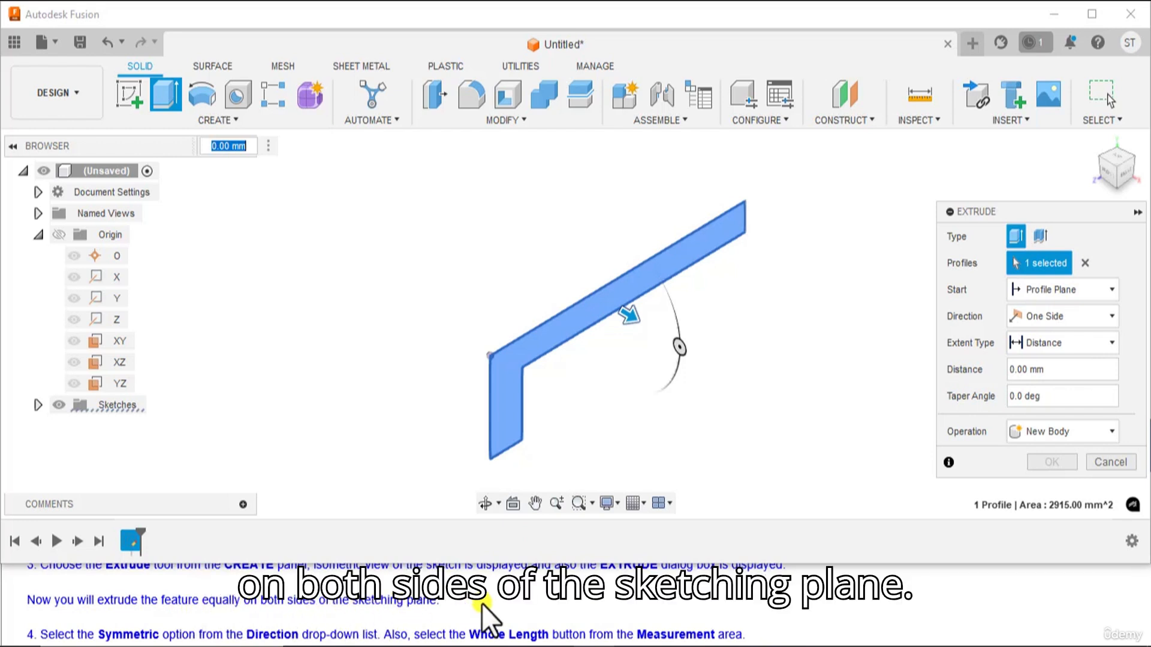
{"action": "scroll", "coordinate": [394, 600], "scroll_direction": "down", "scroll_amount": 1}
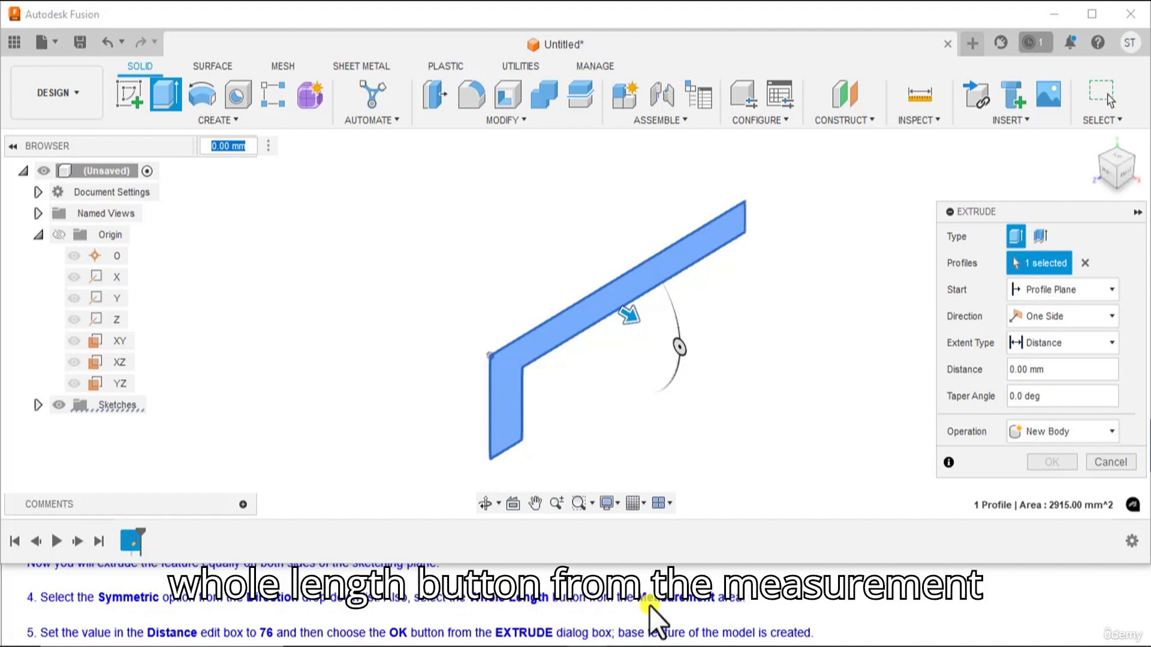
{"action": "left_click", "coordinate": [1074, 315]}
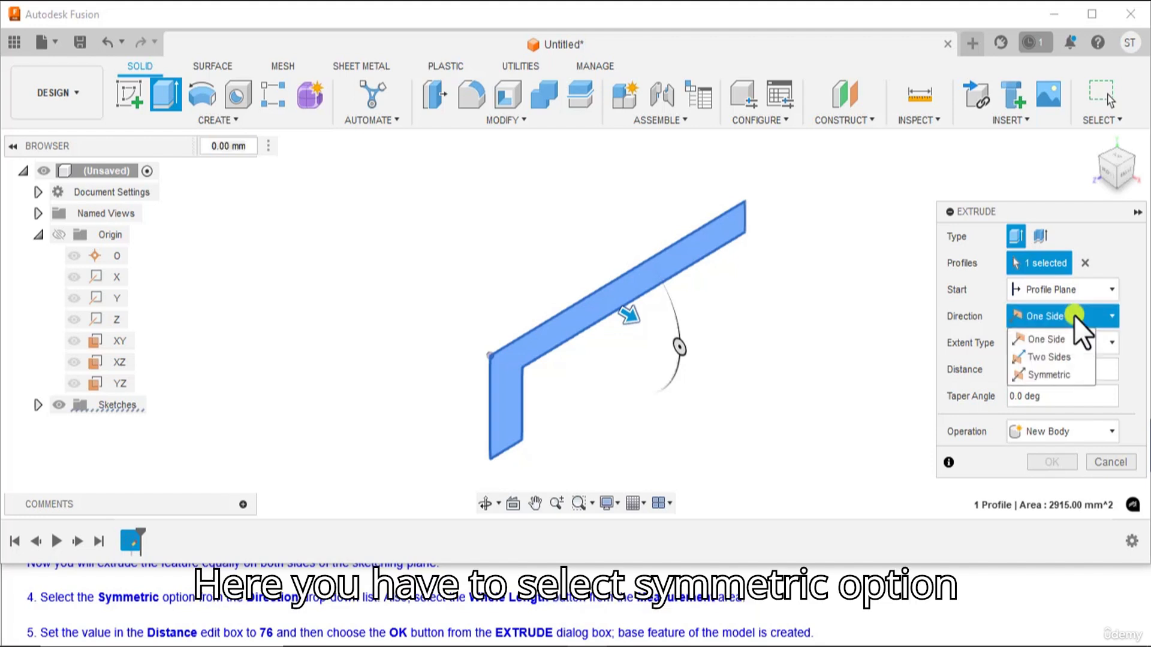
{"action": "left_click", "coordinate": [1042, 373]}
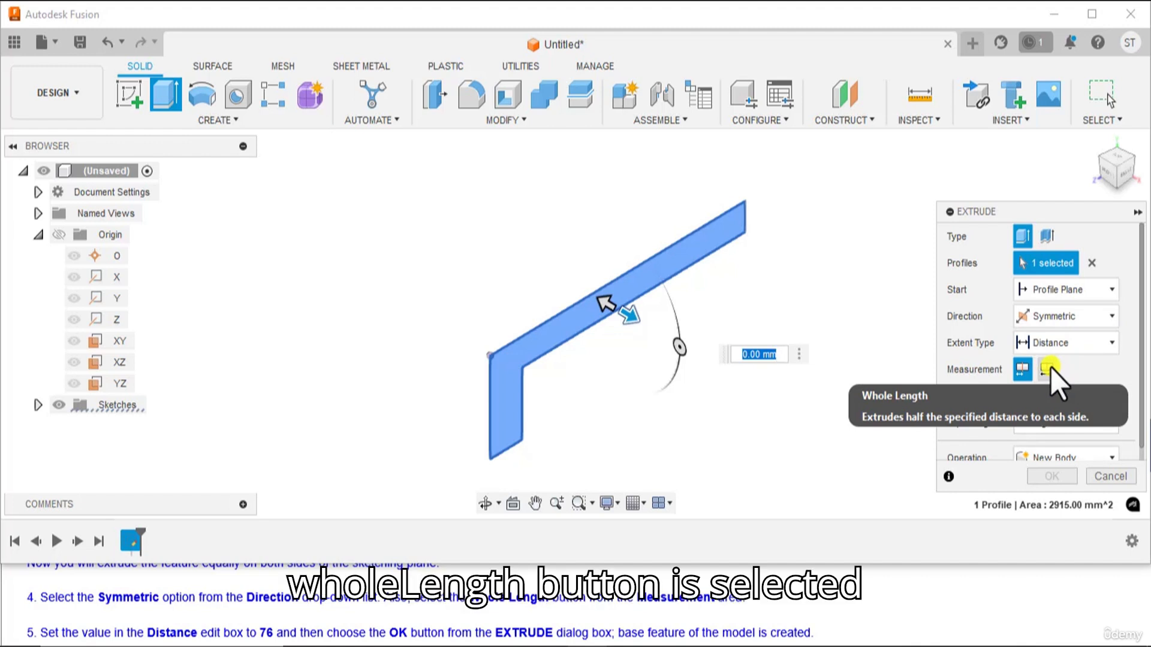
{"action": "left_click", "coordinate": [1047, 369]}
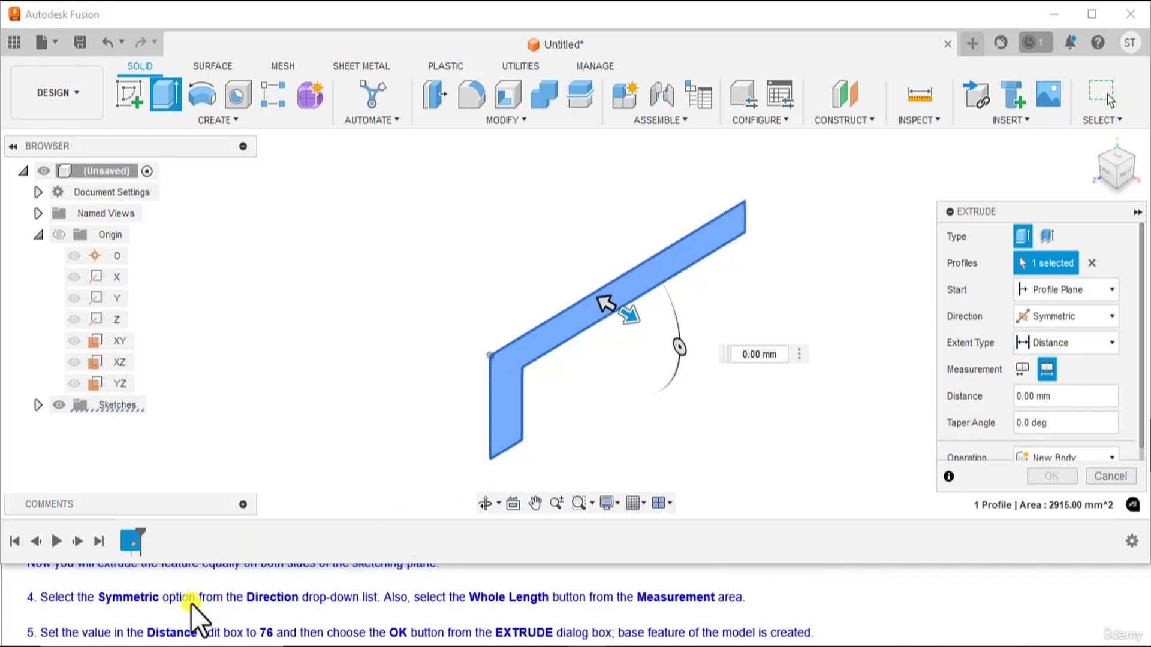
{"action": "scroll", "coordinate": [191, 603], "scroll_direction": "down", "scroll_amount": 1}
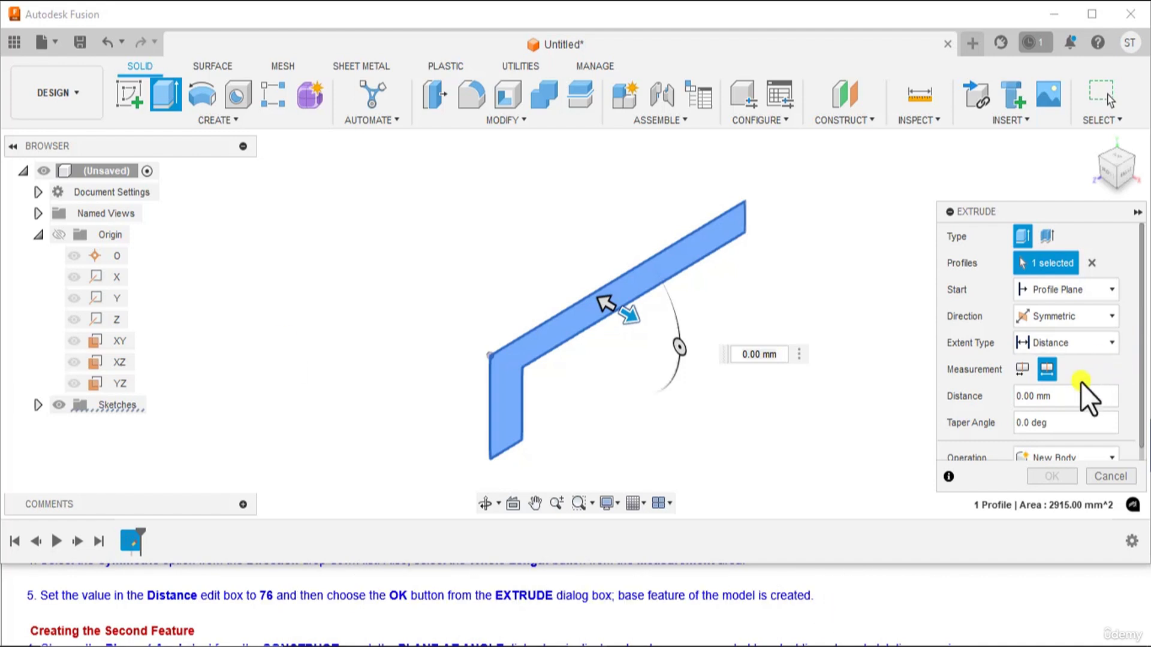
- Set the extrusion distance to 76 mm and create the base feature as a new body
{"action": "left_click", "coordinate": [1036, 397]}
{"action": "left_click_drag", "start_coordinate": [1037, 396], "coordinate": [1019, 397]}
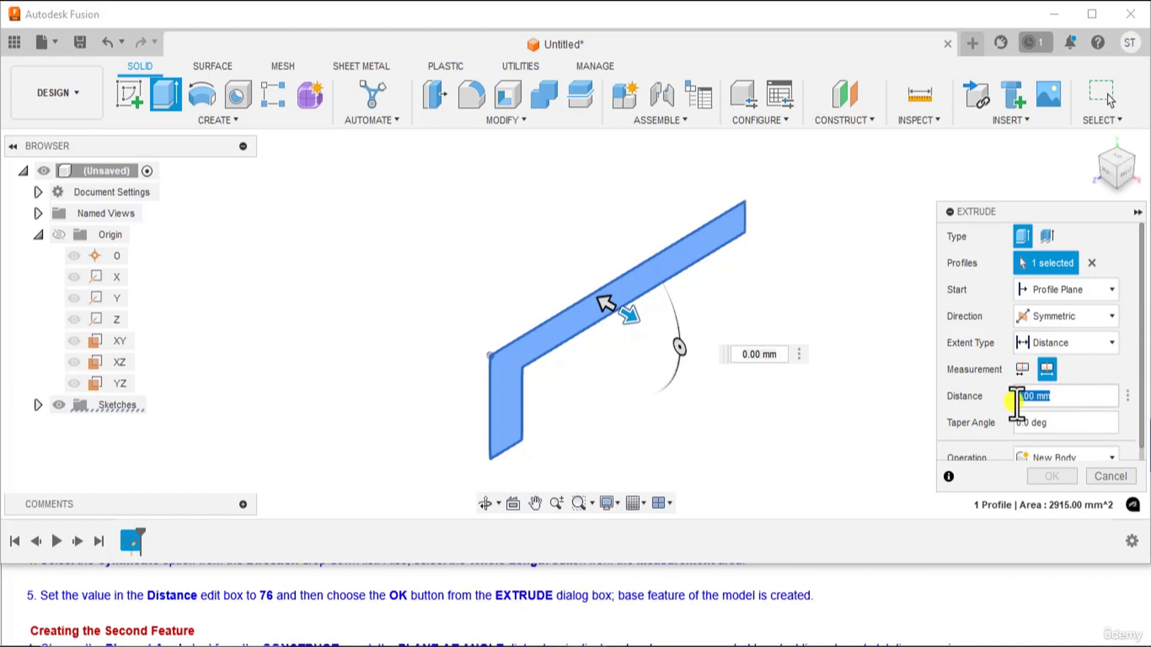
{"action": "type", "text": "7"}
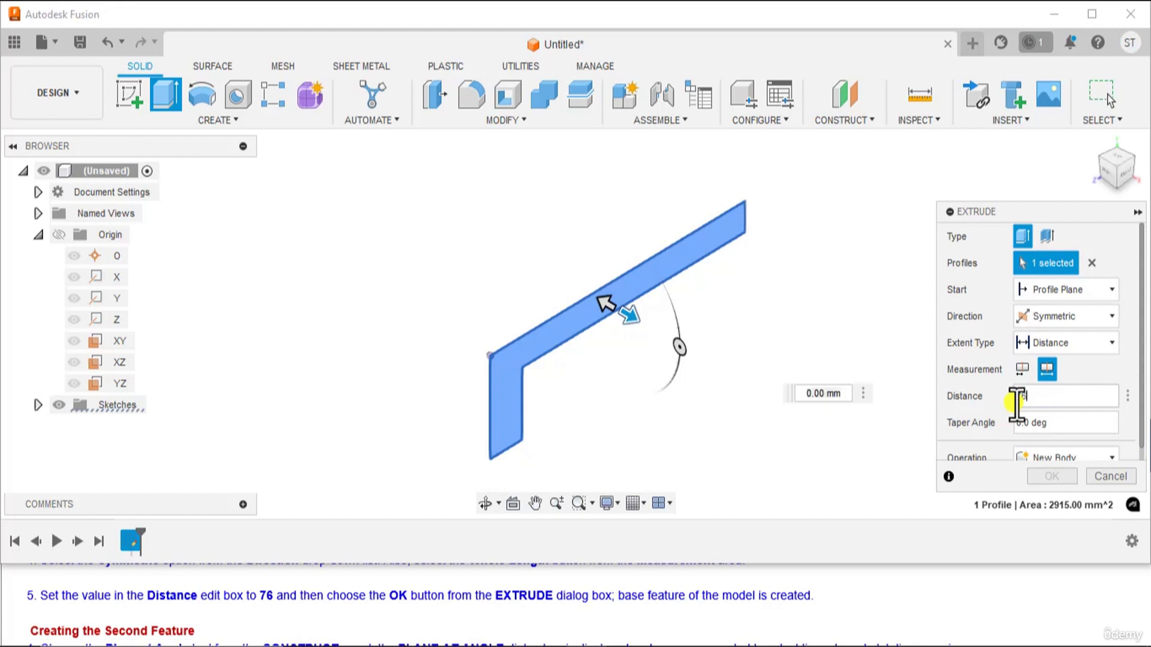
{"action": "type", "text": "6"}
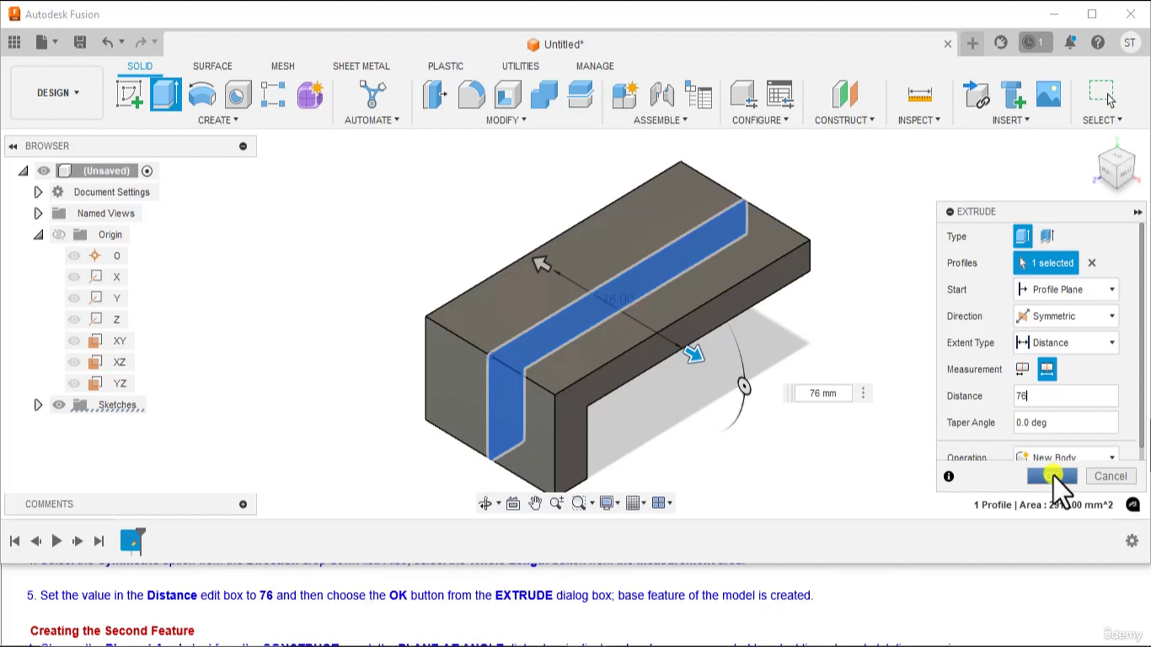
{"action": "left_click", "coordinate": [1053, 476]}
{"action": "middle_click_drag", "start_coordinate": [936, 387], "coordinate": [986, 354]}
- Create a construction plane at an angle of 135 degrees through the left edge of the base feature's top face
{"action": "scroll", "coordinate": [701, 337], "scroll_direction": "down", "scroll_amount": 1}
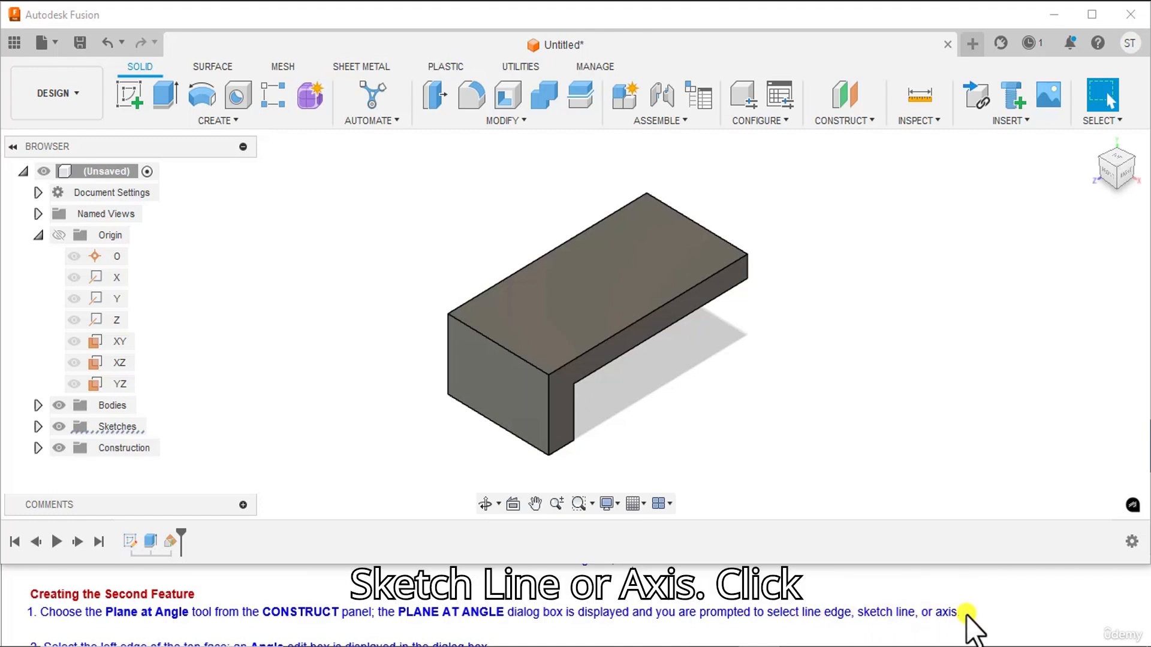
{"action": "left_click", "coordinate": [849, 123]}
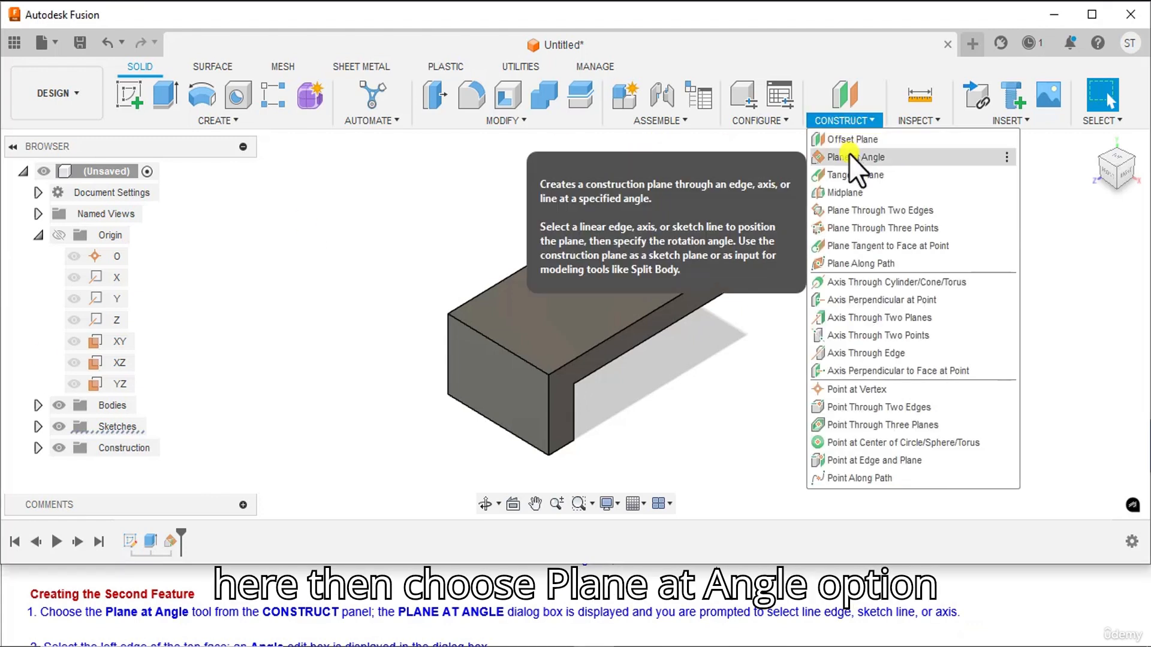
{"action": "left_click", "coordinate": [850, 156]}
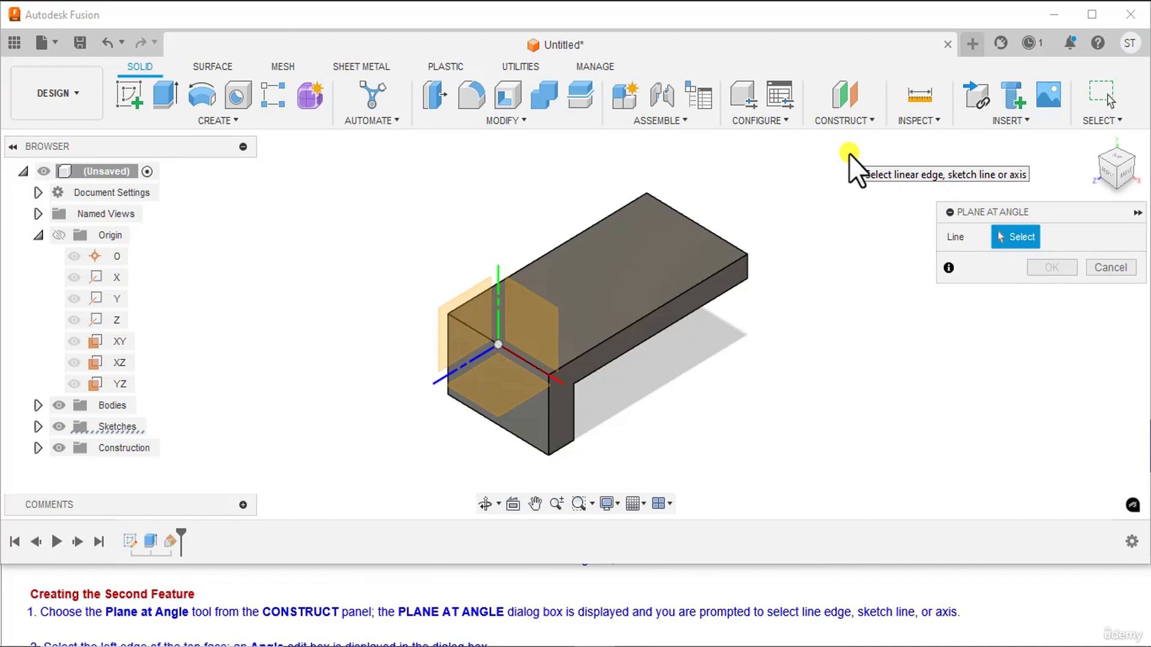
{"action": "scroll", "coordinate": [273, 618], "scroll_direction": "down", "scroll_amount": 1}
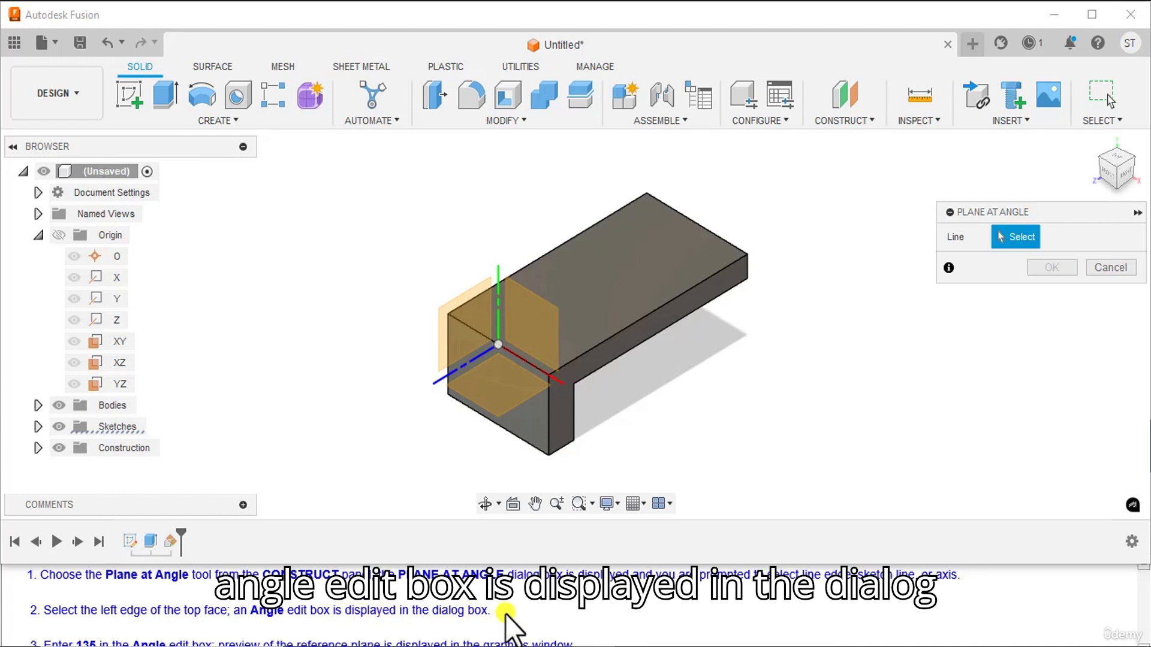
{"action": "left_click", "coordinate": [470, 328]}
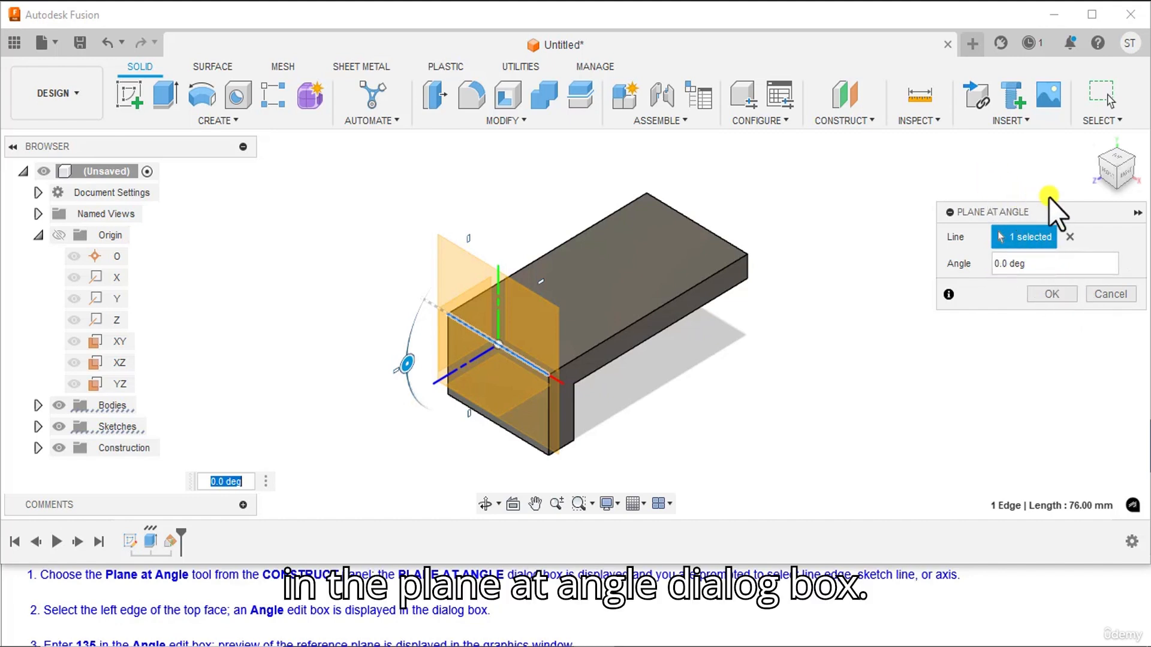
{"action": "scroll", "coordinate": [109, 602], "scroll_direction": "down", "scroll_amount": 1}
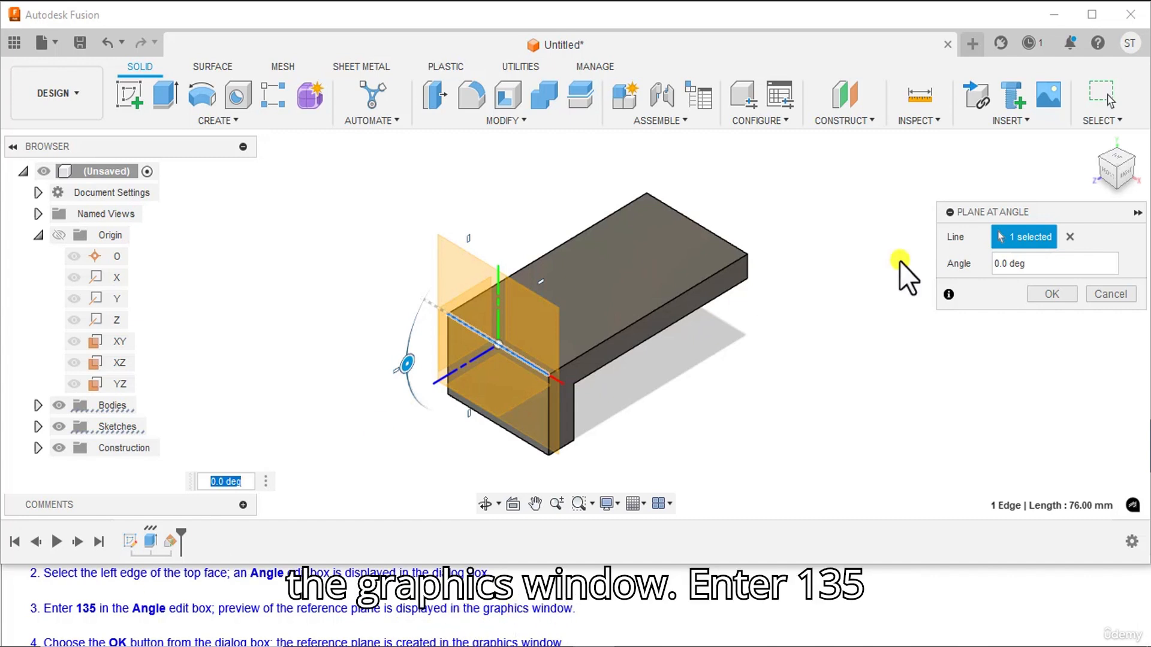
{"action": "left_click_drag", "start_coordinate": [1032, 264], "coordinate": [989, 265]}
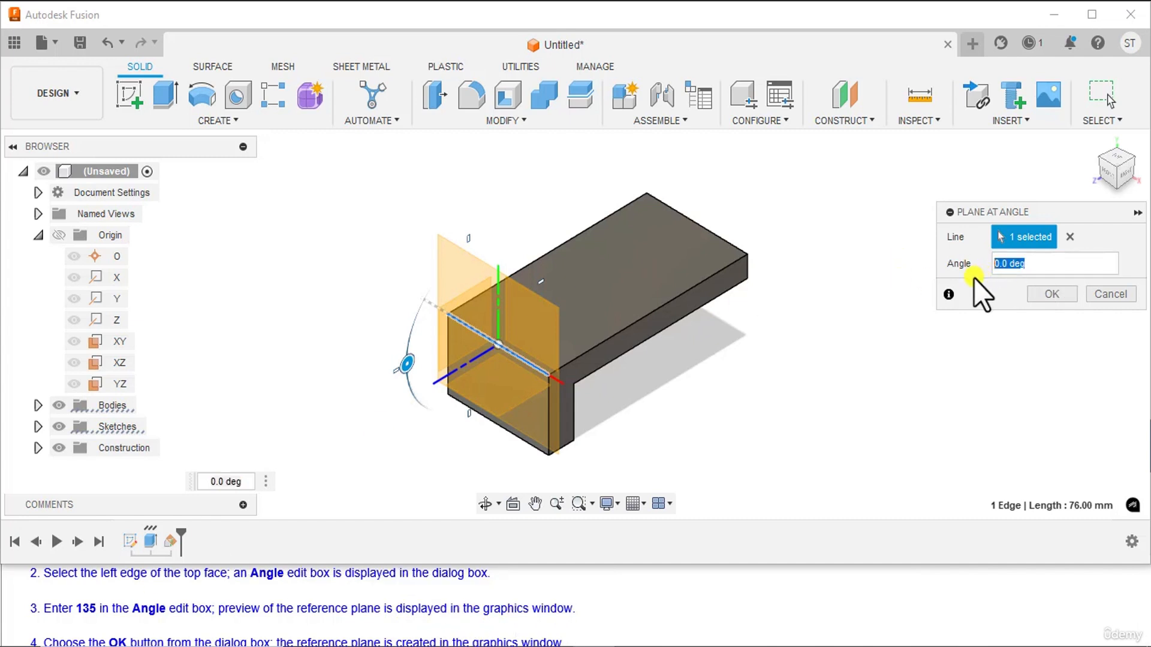
{"action": "type", "text": "135"}
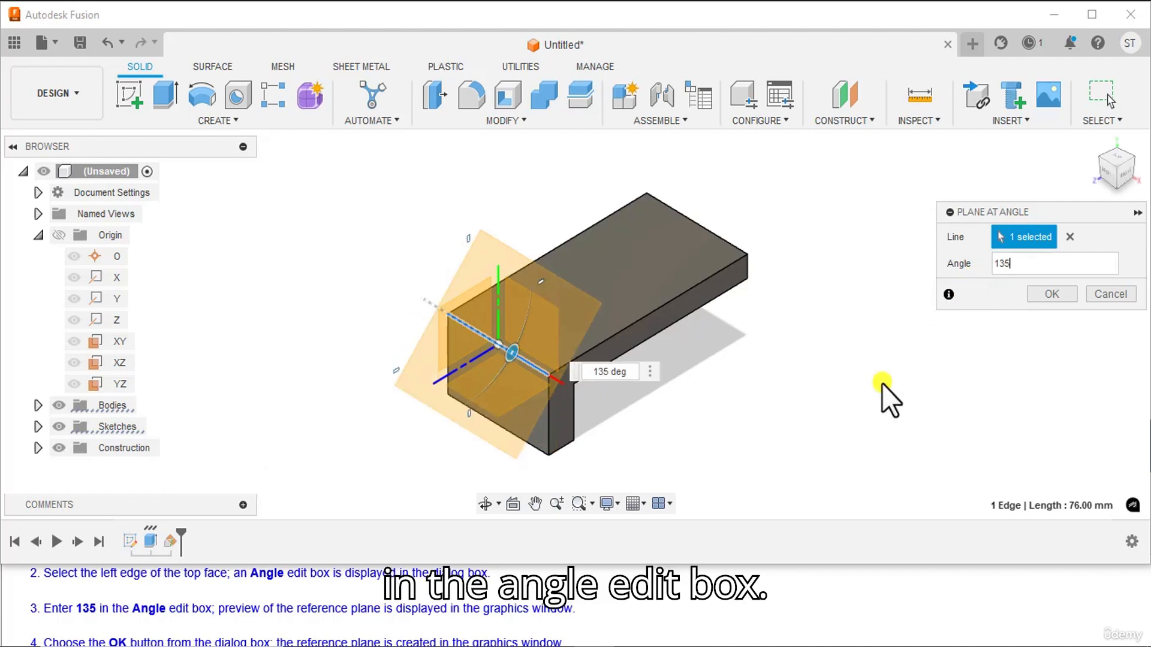
{"action": "scroll", "coordinate": [153, 586], "scroll_direction": "down", "scroll_amount": 1}
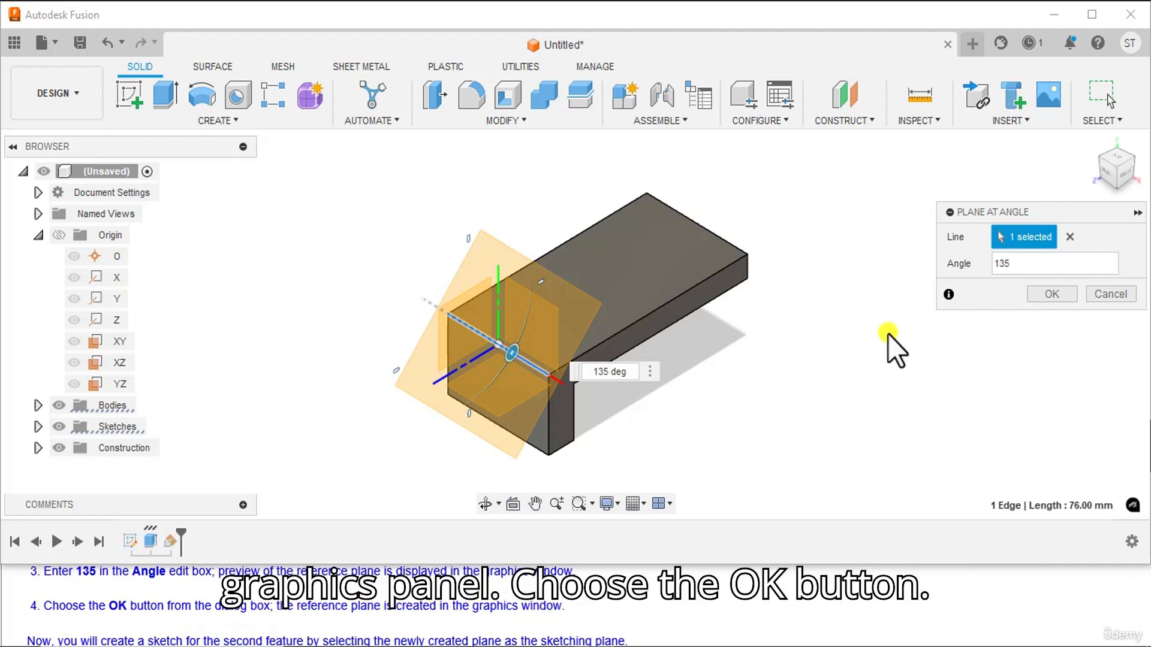
{"action": "left_click", "coordinate": [1053, 294]}
{"action": "middle_click_drag", "start_coordinate": [715, 395], "coordinate": [727, 361]}
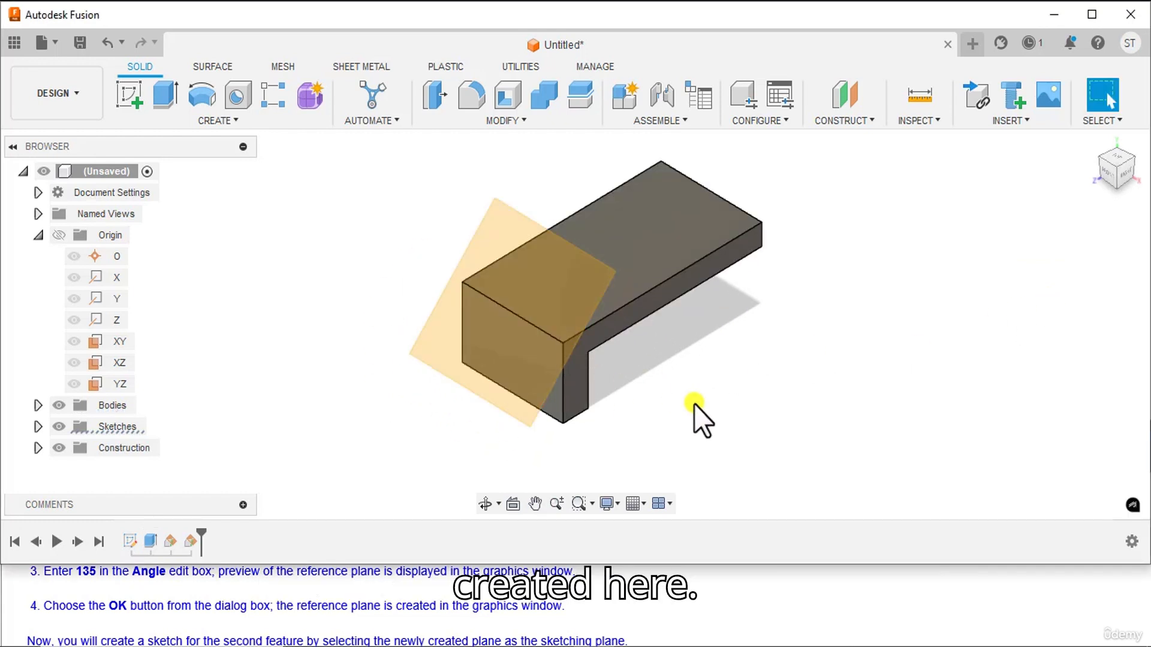
- Start a new sketch on the 135-degree construction plane for the second feature
{"action": "scroll", "coordinate": [336, 617], "scroll_direction": "down", "scroll_amount": 1}
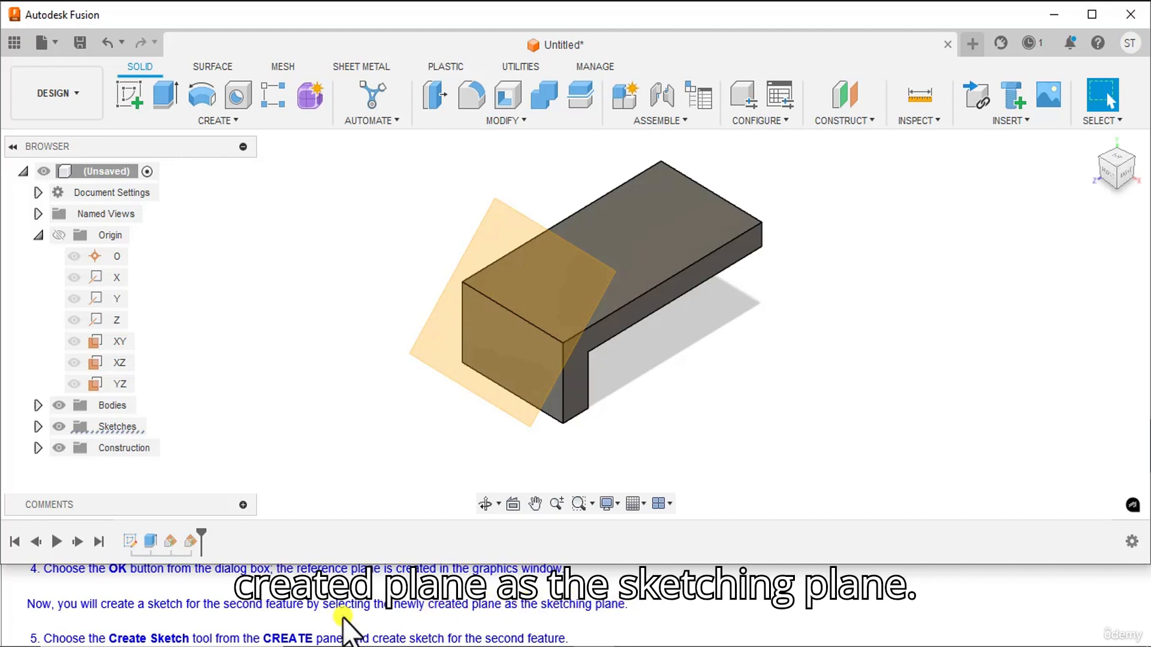
{"action": "scroll", "coordinate": [282, 617], "scroll_direction": "down", "scroll_amount": 1}
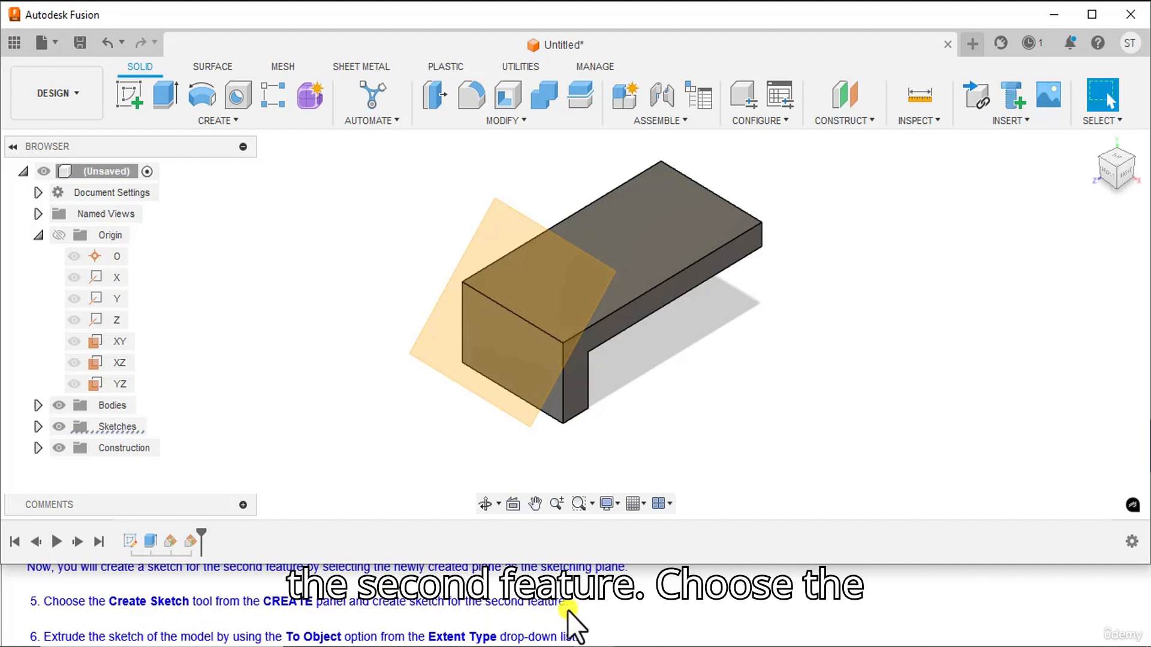
{"action": "left_click", "coordinate": [135, 105]}
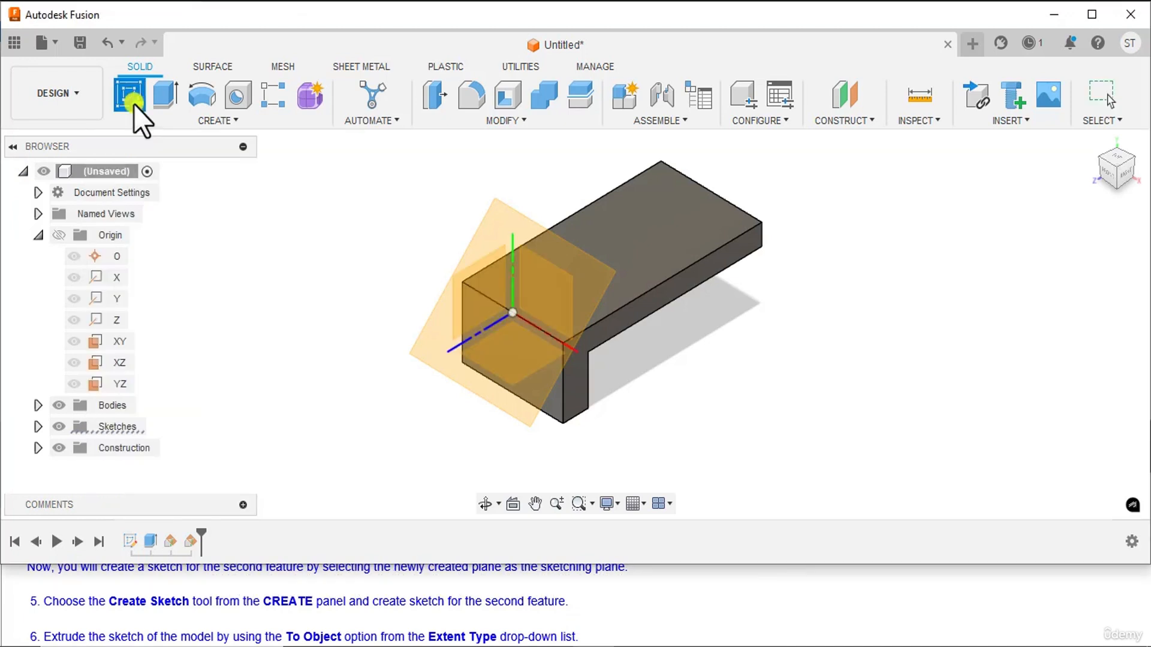
{"action": "left_click", "coordinate": [496, 207]}
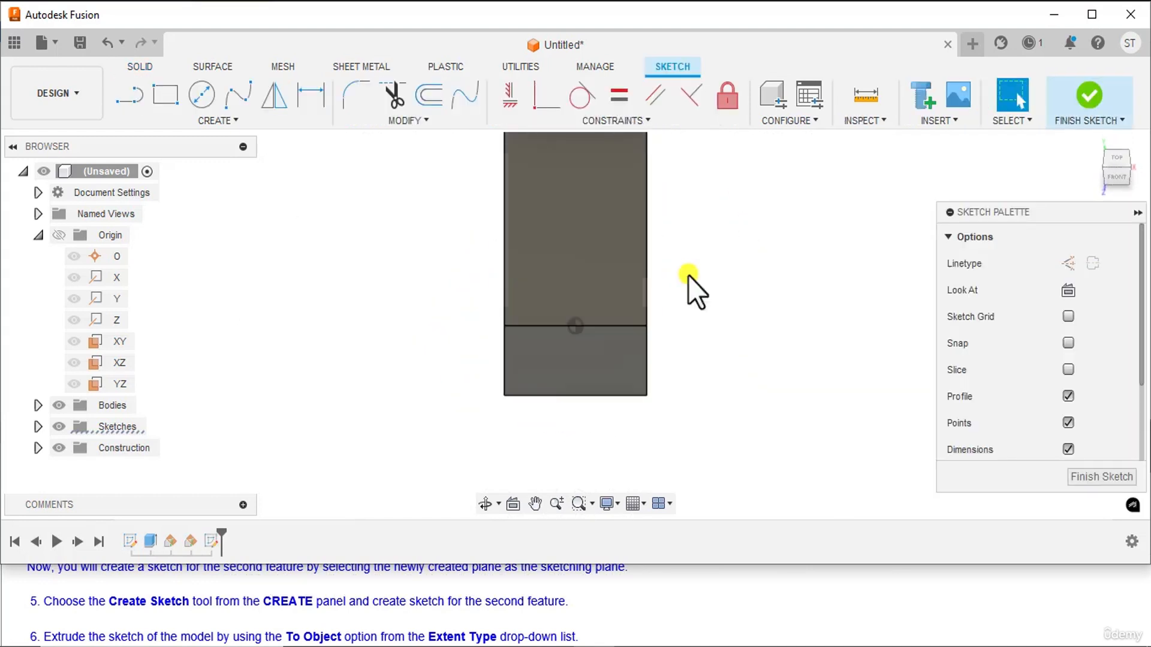
{"action": "middle_click_drag", "start_coordinate": [722, 278], "coordinate": [706, 285]}
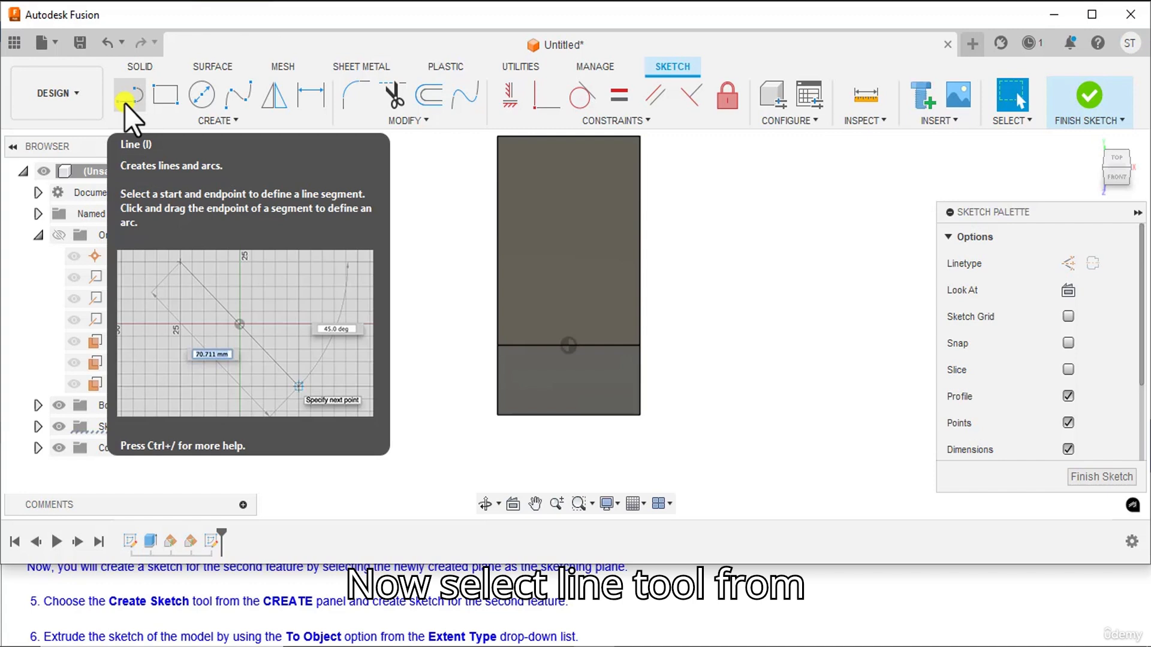
- Sketch a closed arch-shaped profile standing on the top face's edge, with straight sides about 41 mm long and a rounded upper end
{"action": "left_click", "coordinate": [125, 102]}
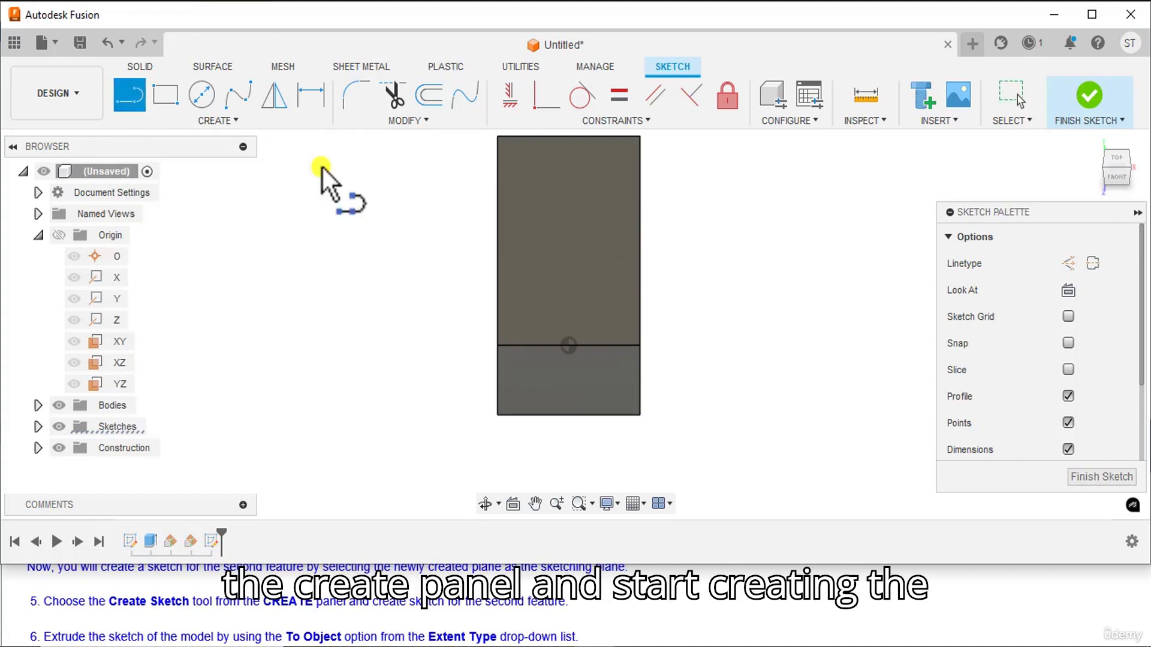
{"action": "middle_click_drag", "start_coordinate": [766, 312], "coordinate": [732, 326]}
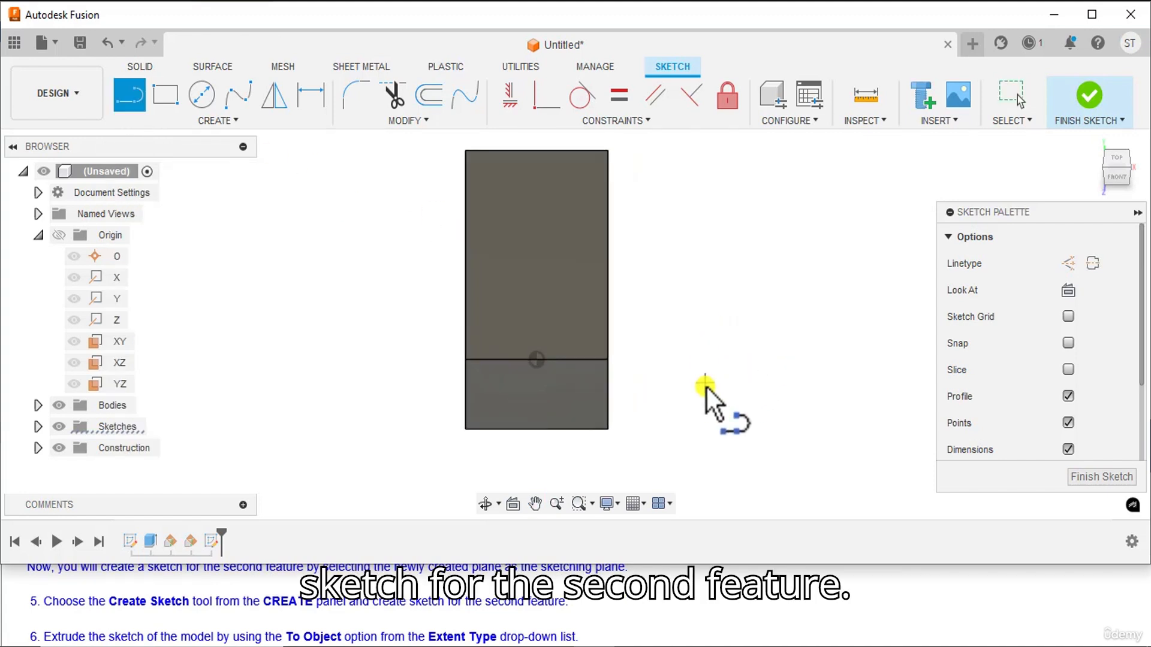
{"action": "left_click", "coordinate": [491, 358]}
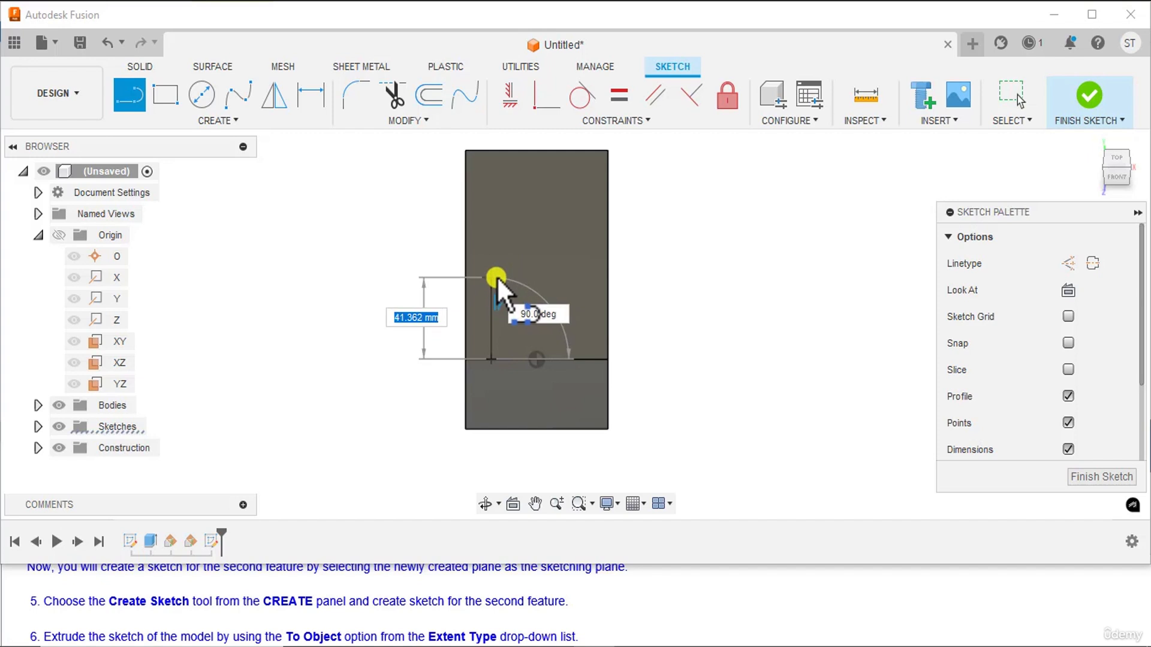
{"action": "left_click", "coordinate": [492, 277]}
{"action": "left_click_drag", "start_coordinate": [492, 277], "coordinate": [577, 356]}
{"action": "left_click", "coordinate": [580, 359]}
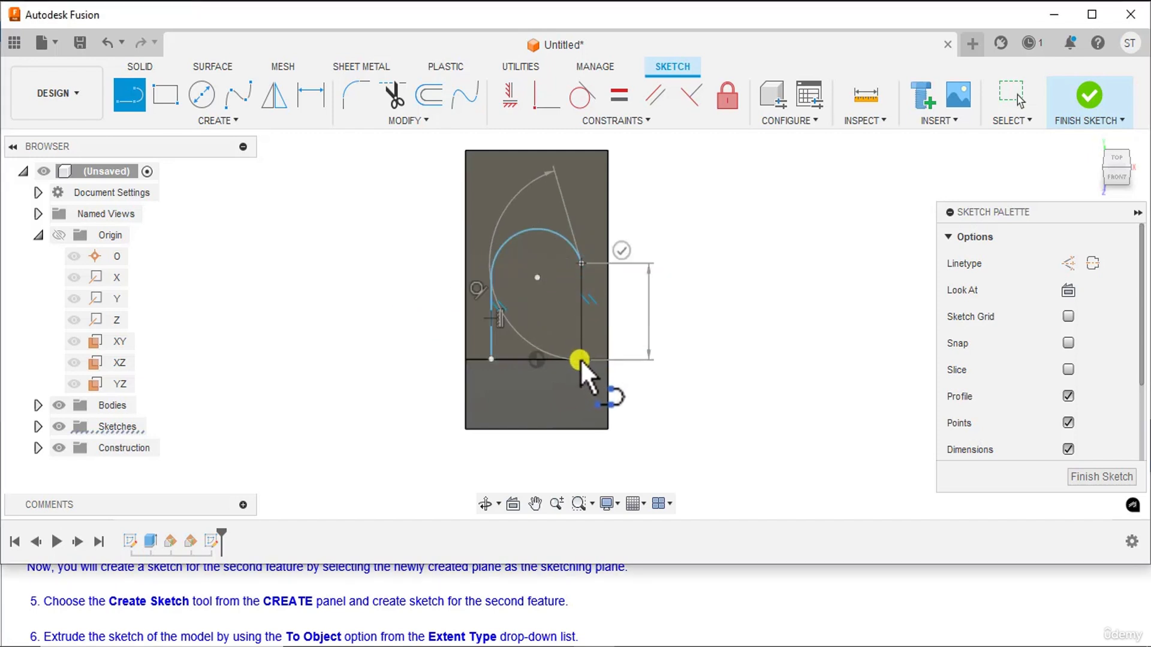
{"action": "left_click", "coordinate": [492, 359]}
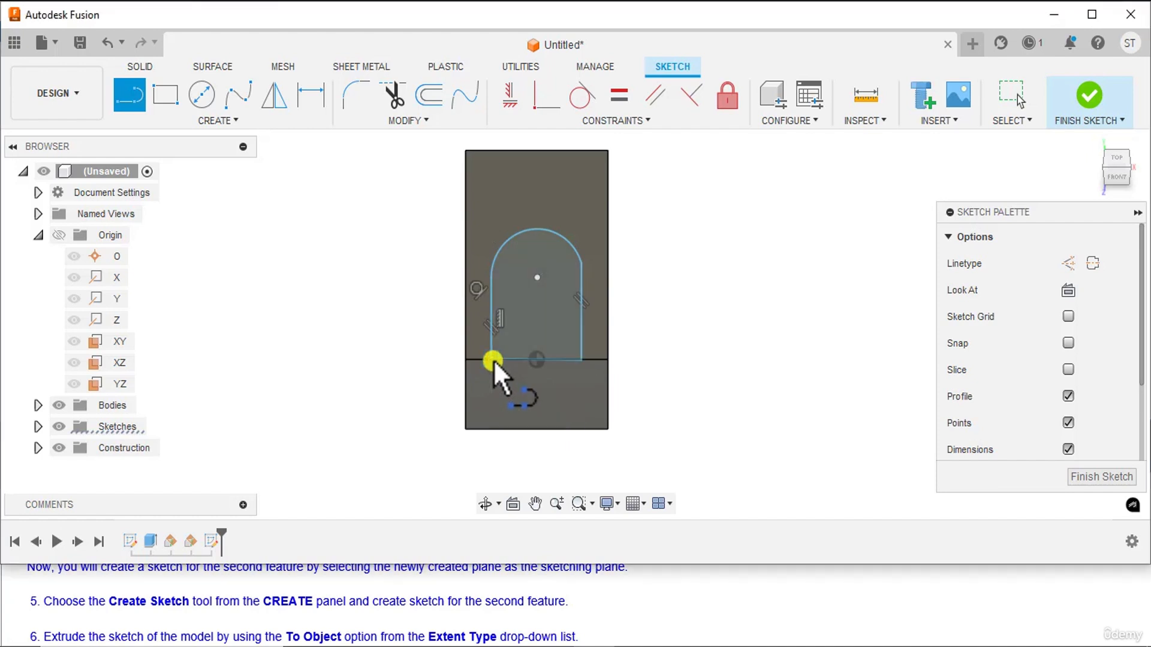
{"action": "right_click", "coordinate": [730, 265]}
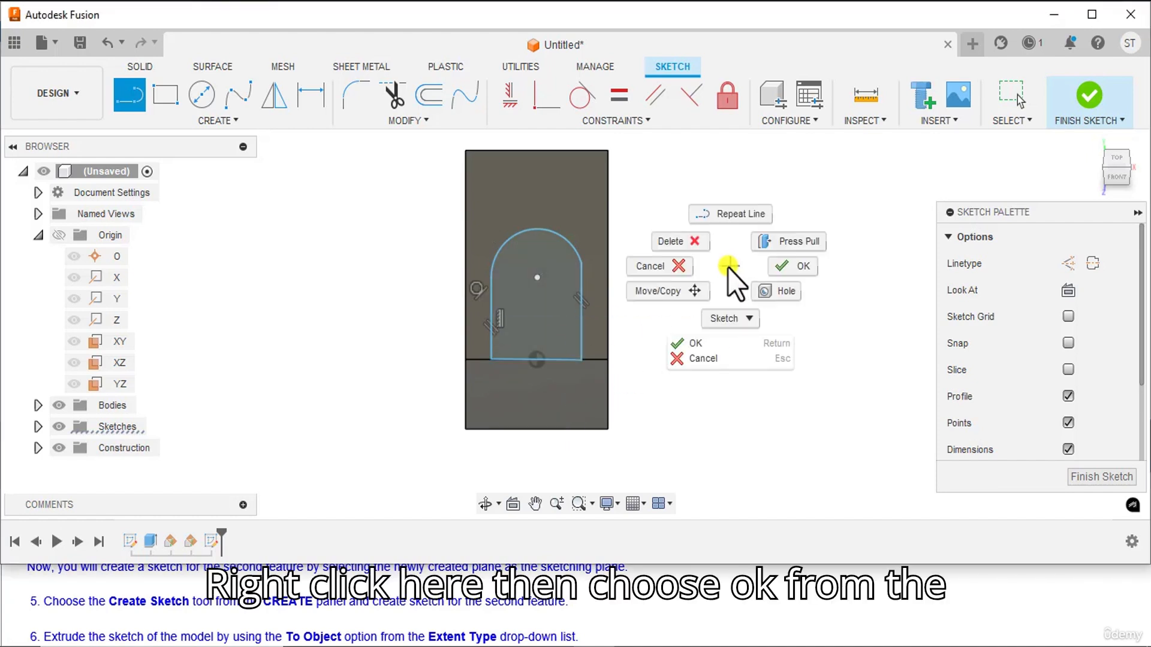
{"action": "left_click", "coordinate": [781, 265]}
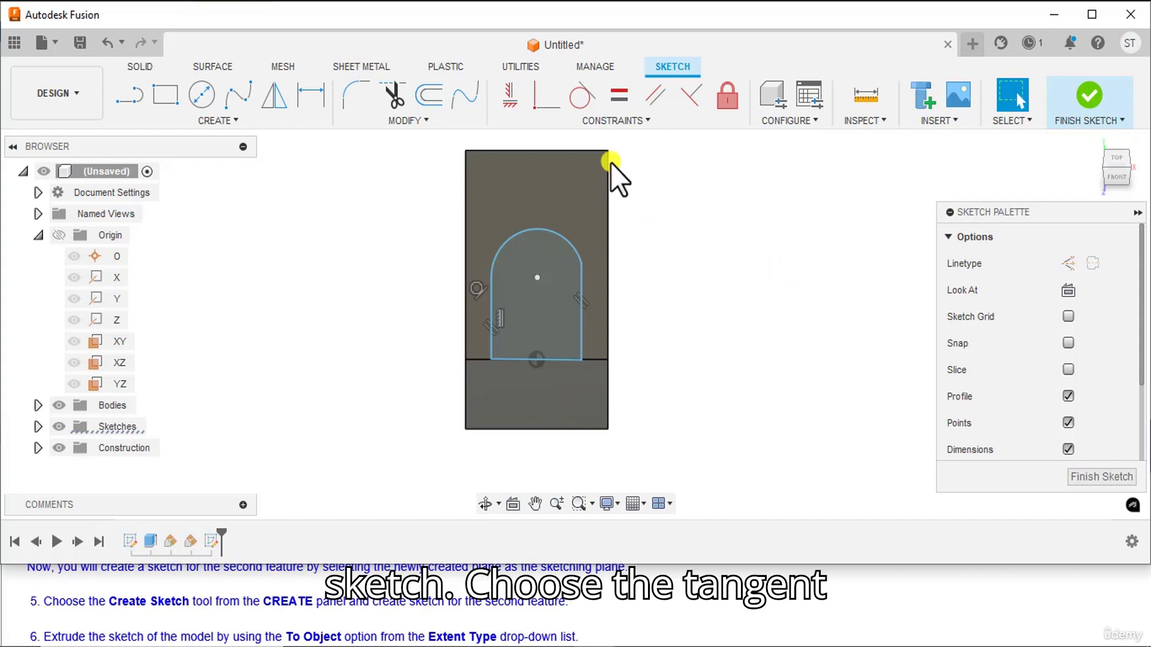
- Apply a Tangent constraint between the arch profile's right vertical line and its arc
{"action": "left_click", "coordinate": [585, 104]}
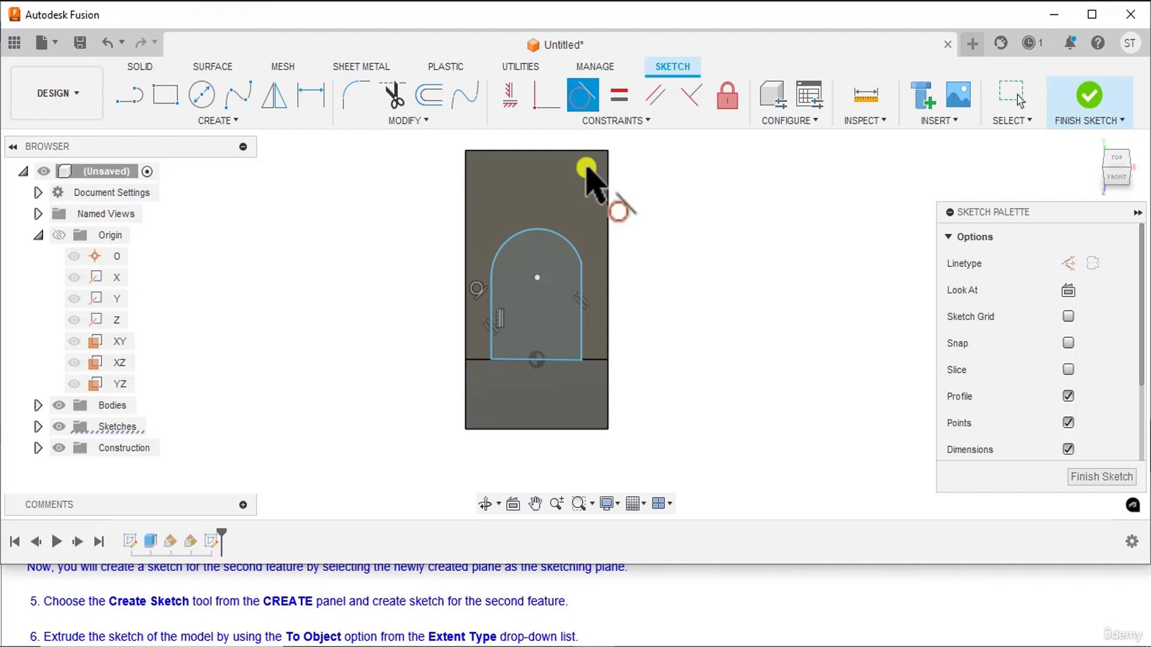
{"action": "left_click", "coordinate": [580, 295]}
{"action": "left_click", "coordinate": [560, 233]}
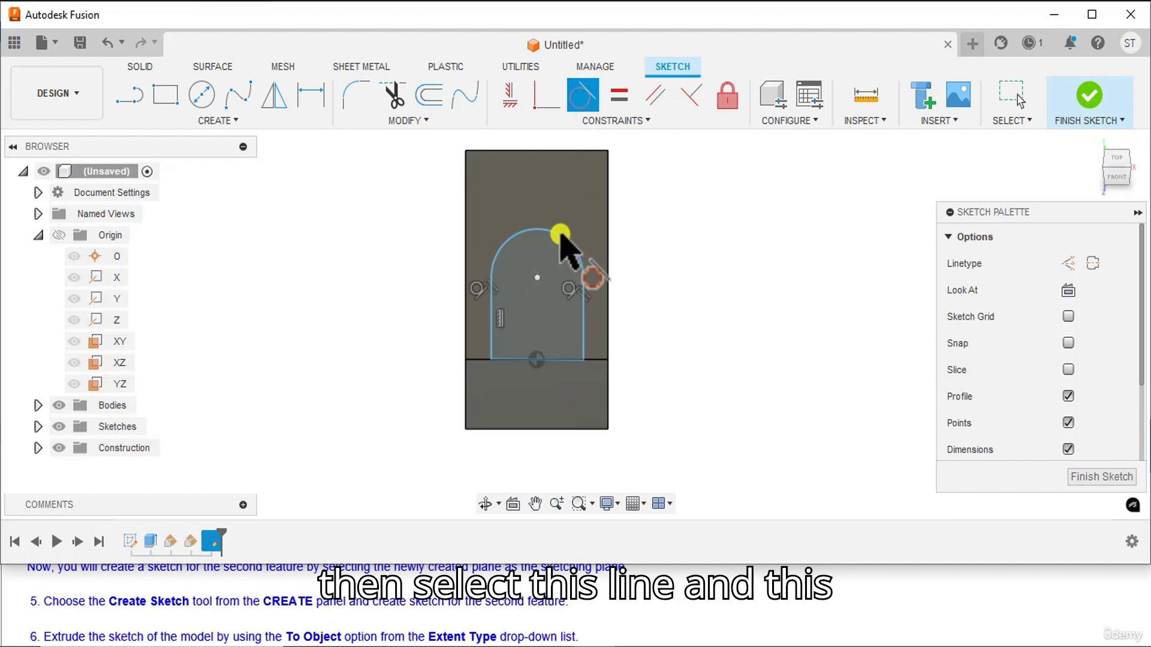
- Apply a Coincident constraint between the arch profile's bottom line and the sketch origin
{"action": "right_click", "coordinate": [697, 211]}
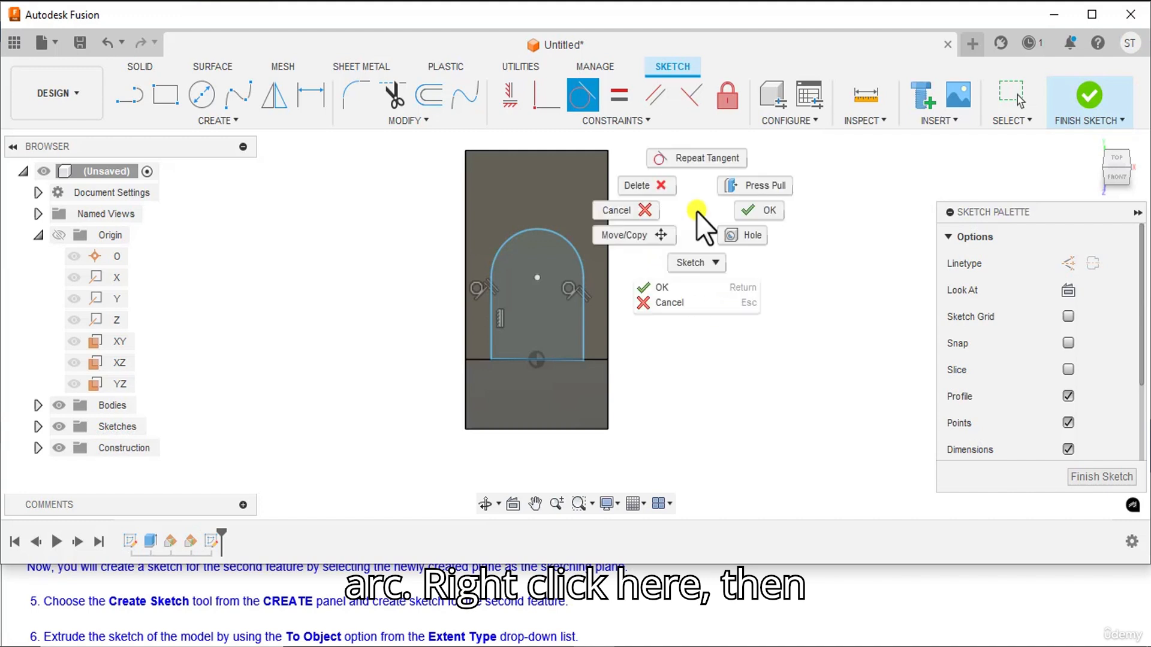
{"action": "left_click", "coordinate": [740, 214]}
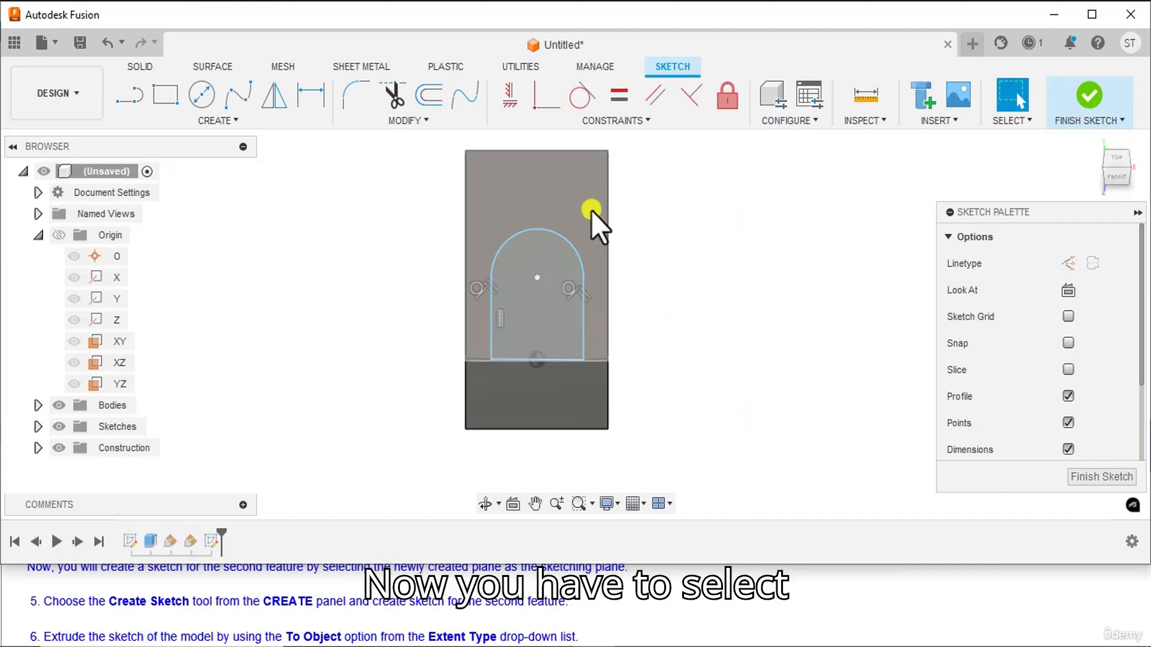
{"action": "left_click", "coordinate": [538, 106]}
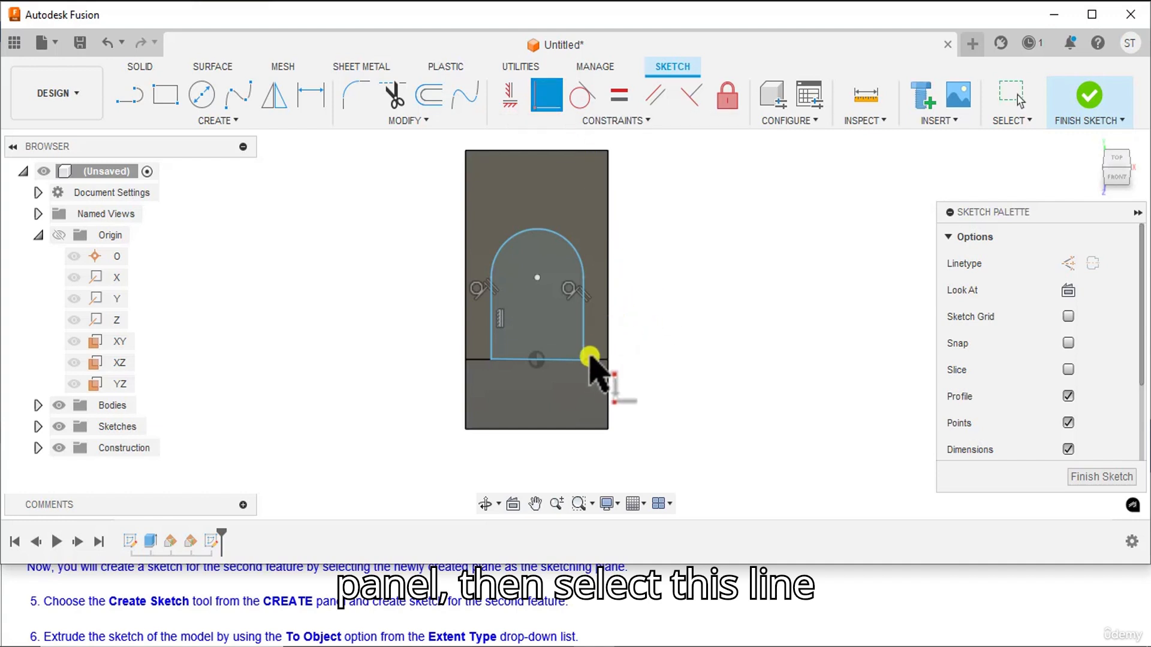
{"action": "left_click", "coordinate": [563, 363]}
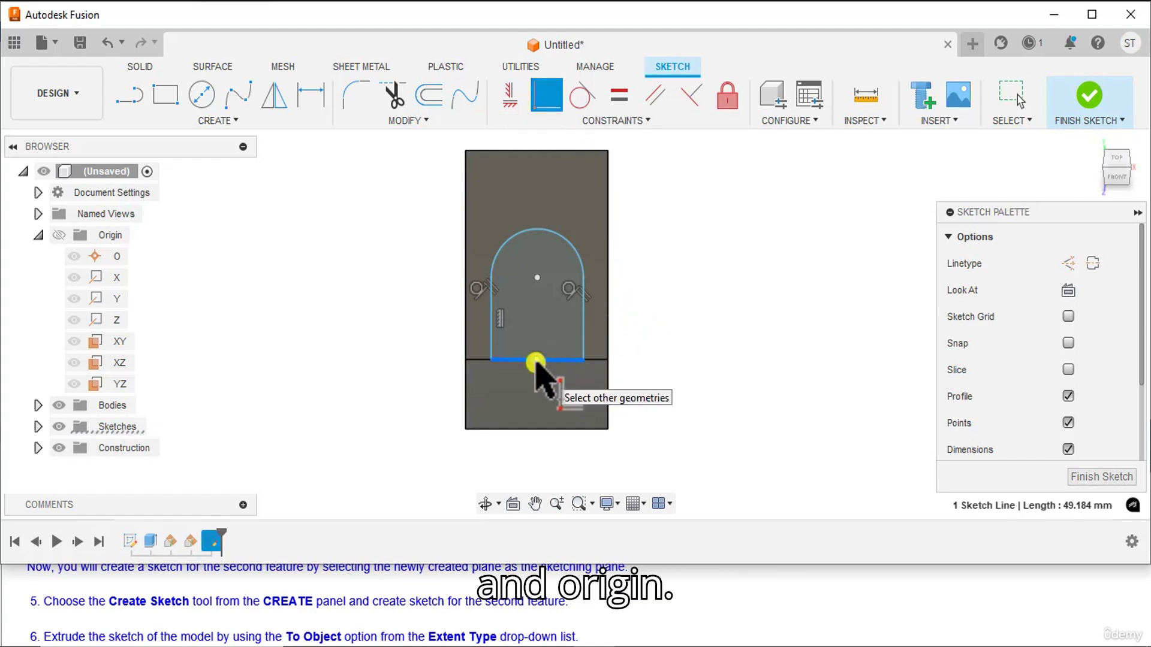
{"action": "left_click", "coordinate": [536, 361]}
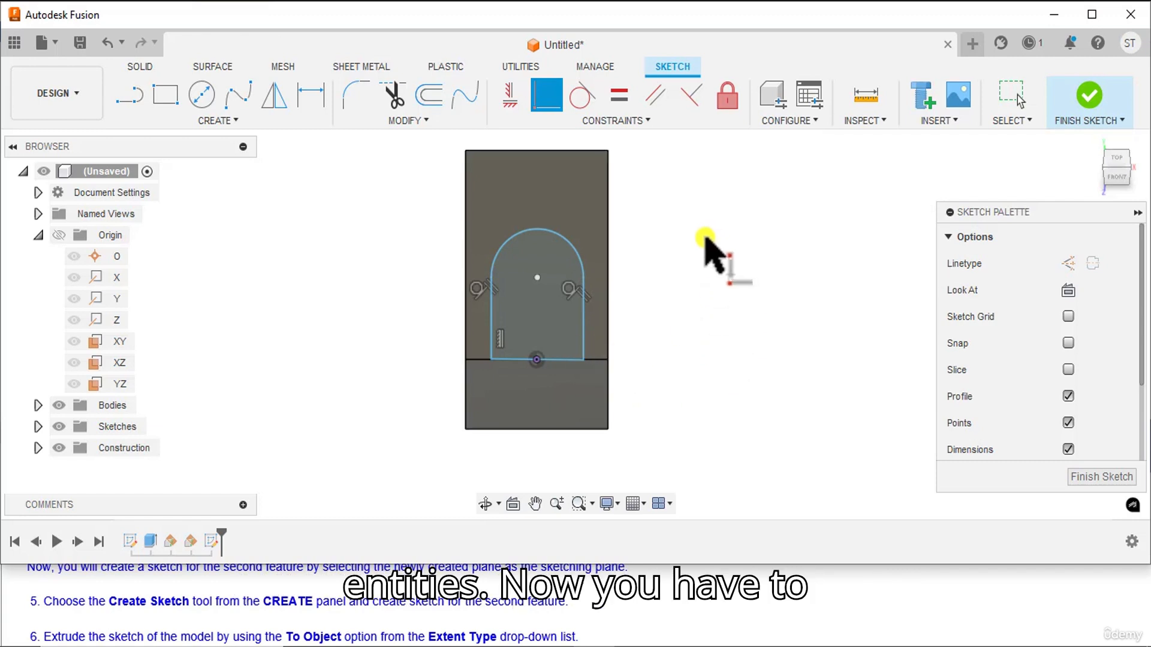
- Apply a Horizontal/Vertical constraint between the sketch origin and the arc's center point
{"action": "left_click", "coordinate": [509, 98]}
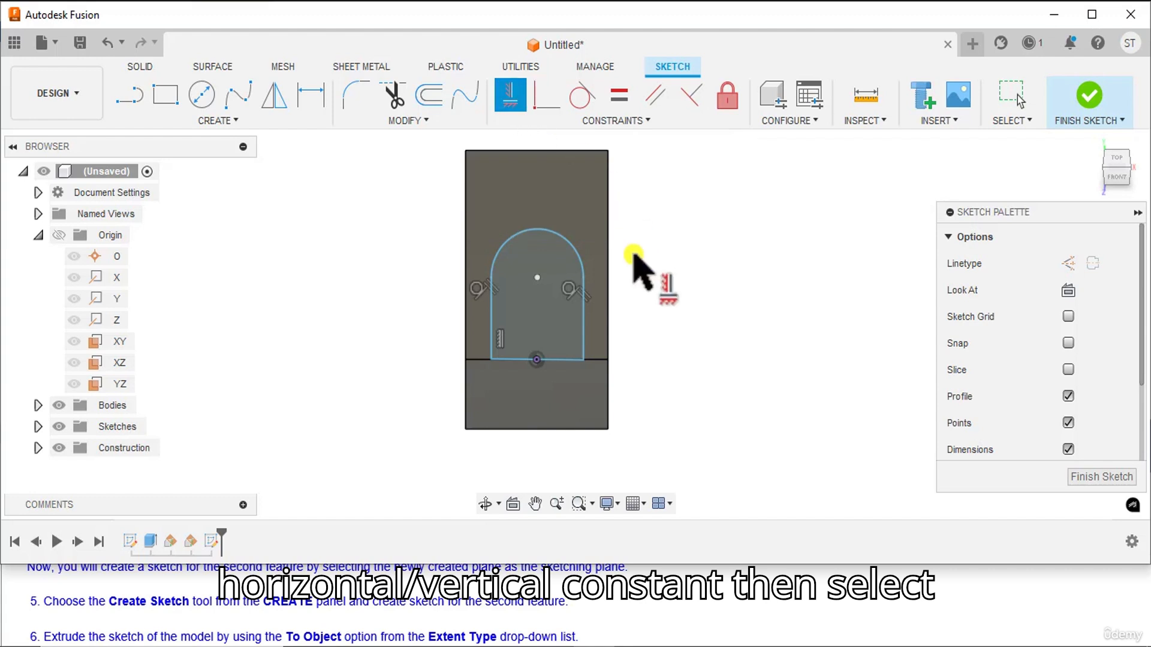
{"action": "left_click", "coordinate": [535, 360]}
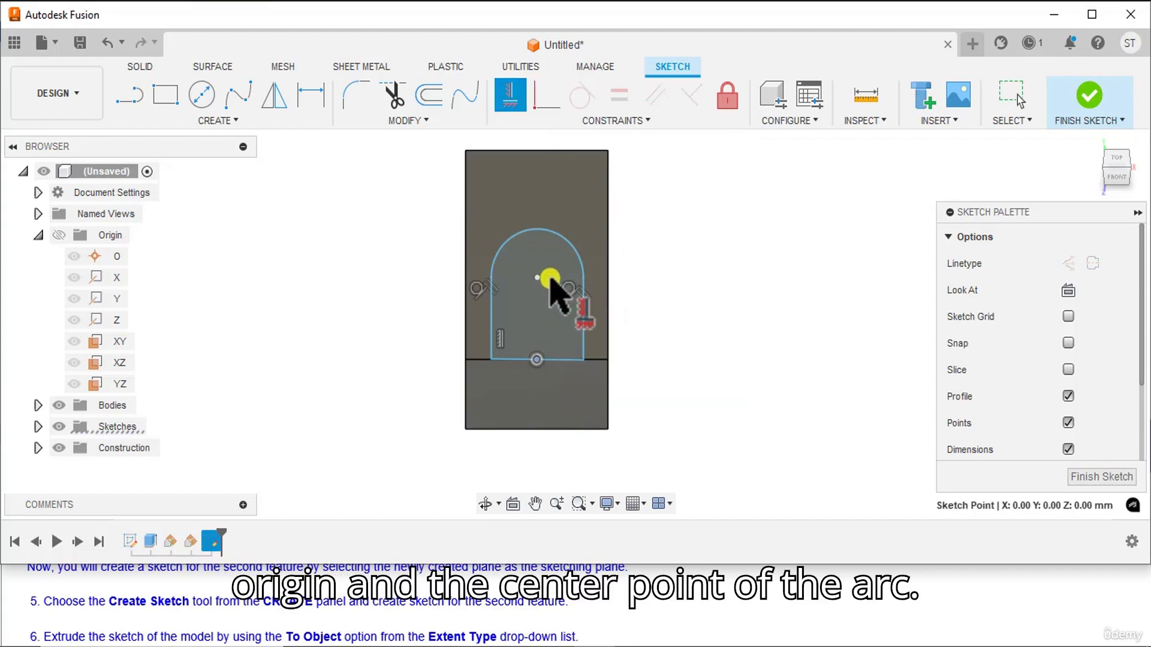
{"action": "left_click", "coordinate": [539, 276]}
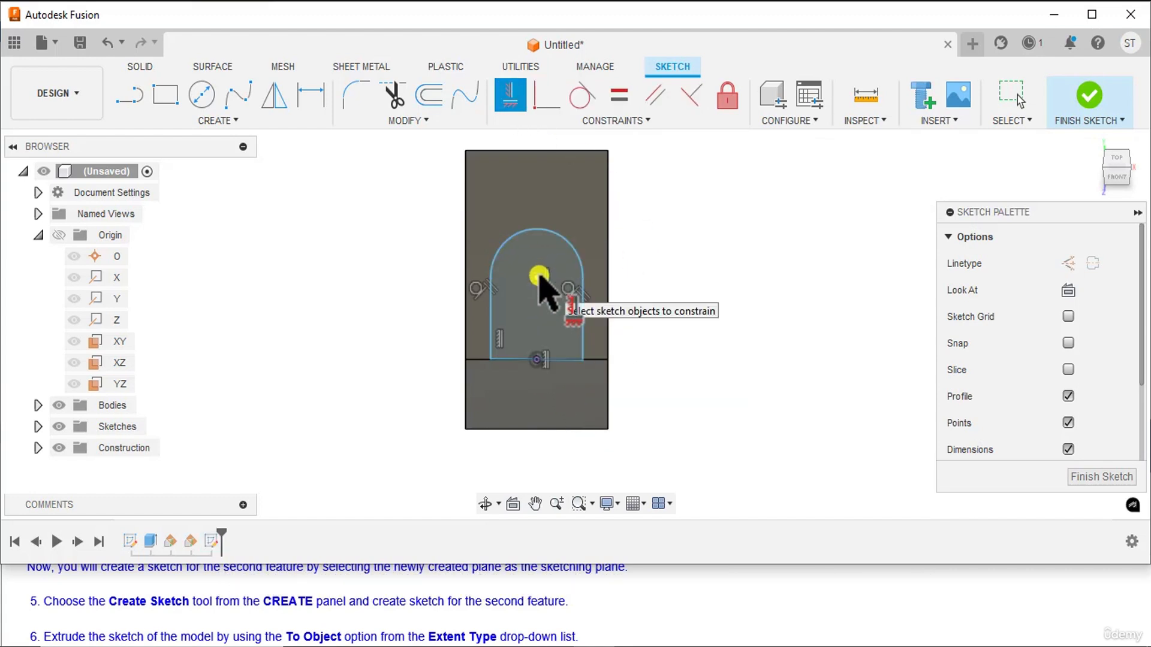
{"action": "right_click", "coordinate": [725, 228]}
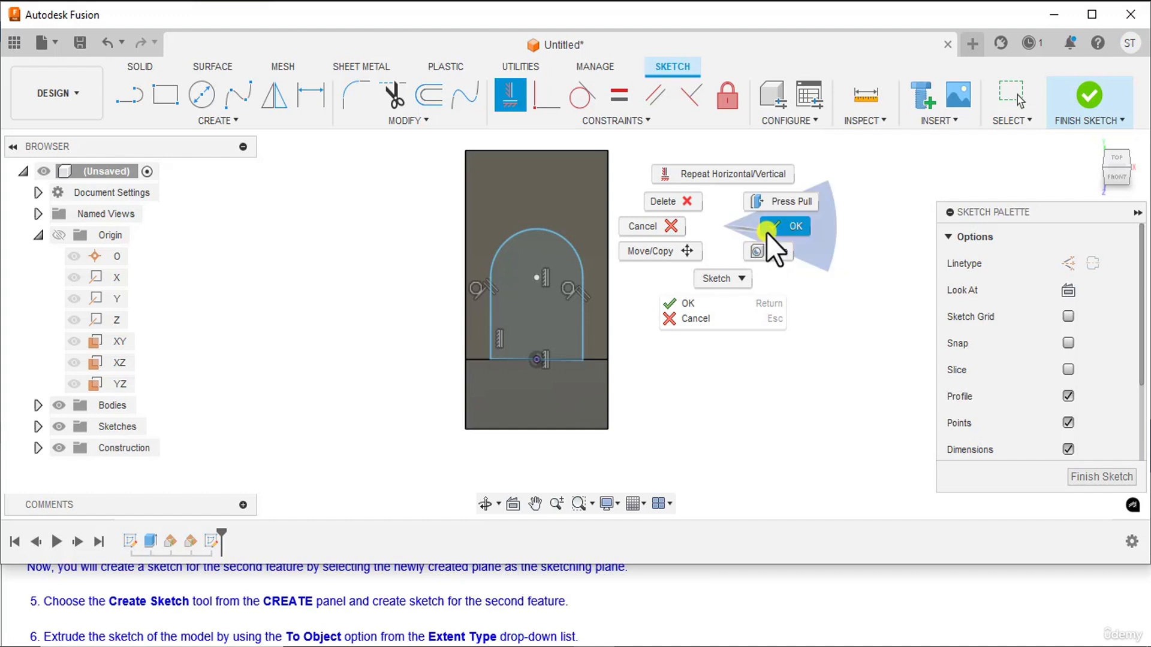
{"action": "left_click", "coordinate": [773, 227]}
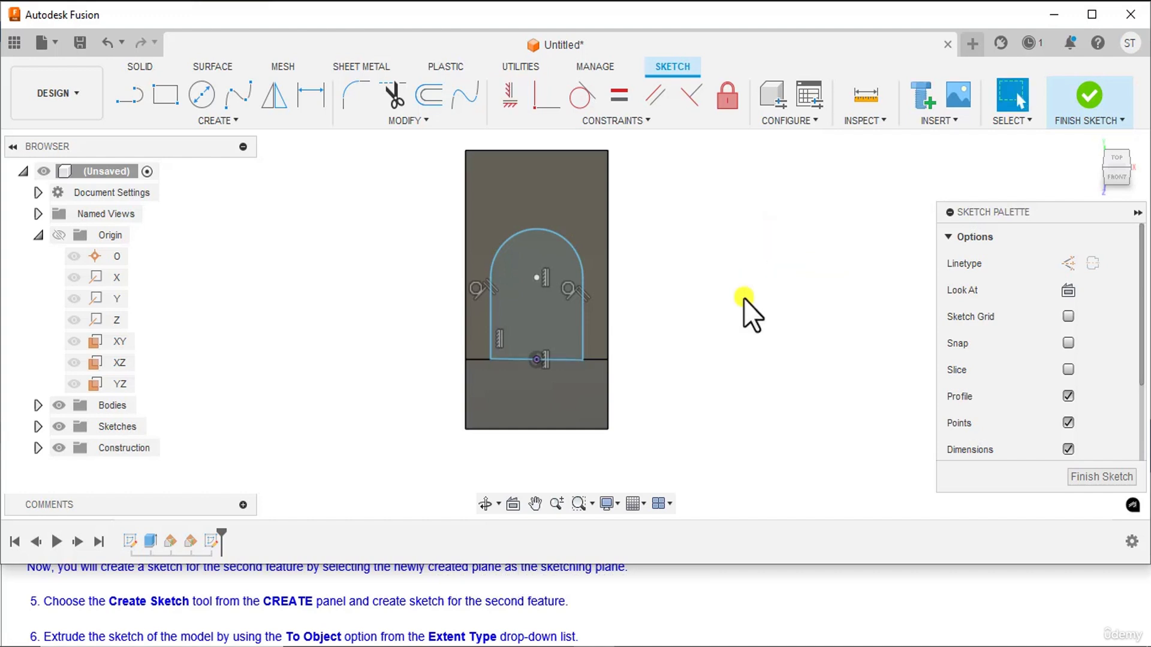
- Apply a Coincident constraint between the profile's bottom line and the right end point of the base's top edge
{"action": "left_click", "coordinate": [545, 103]}
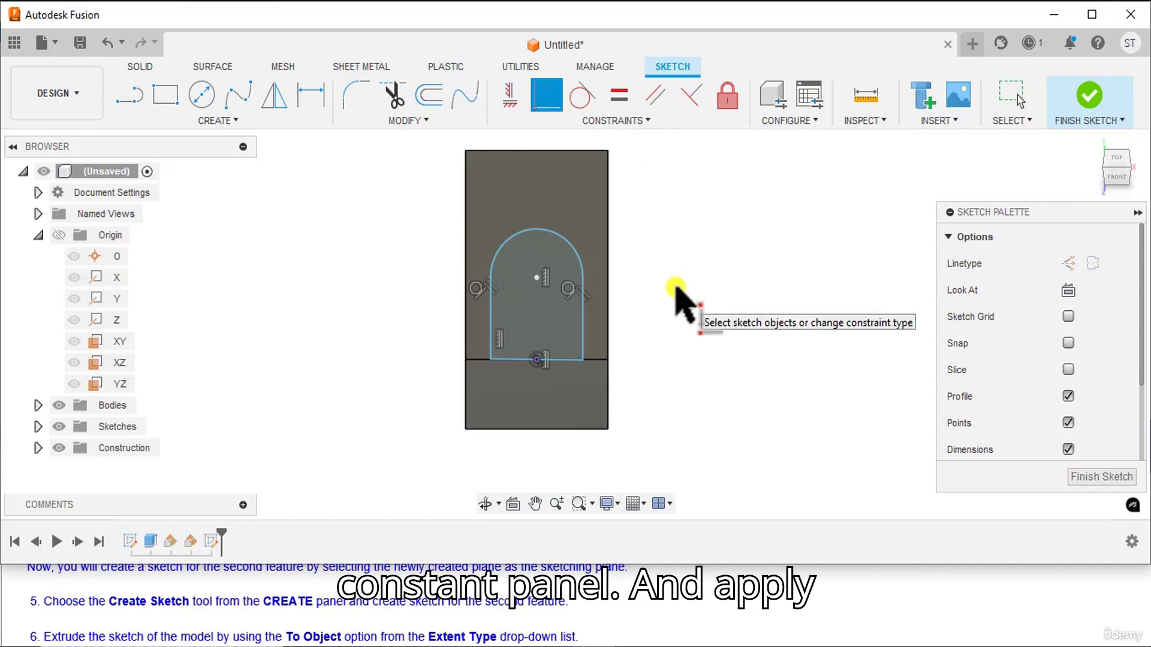
{"action": "left_click", "coordinate": [572, 359]}
{"action": "left_click", "coordinate": [607, 361]}
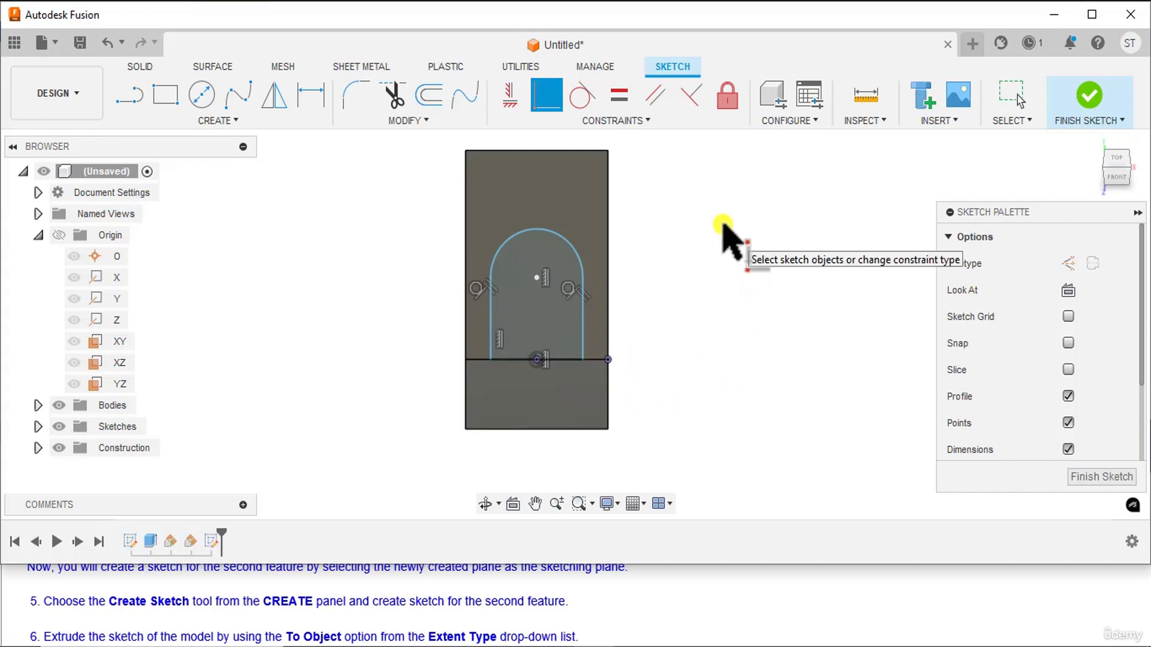
{"action": "right_click", "coordinate": [723, 225]}
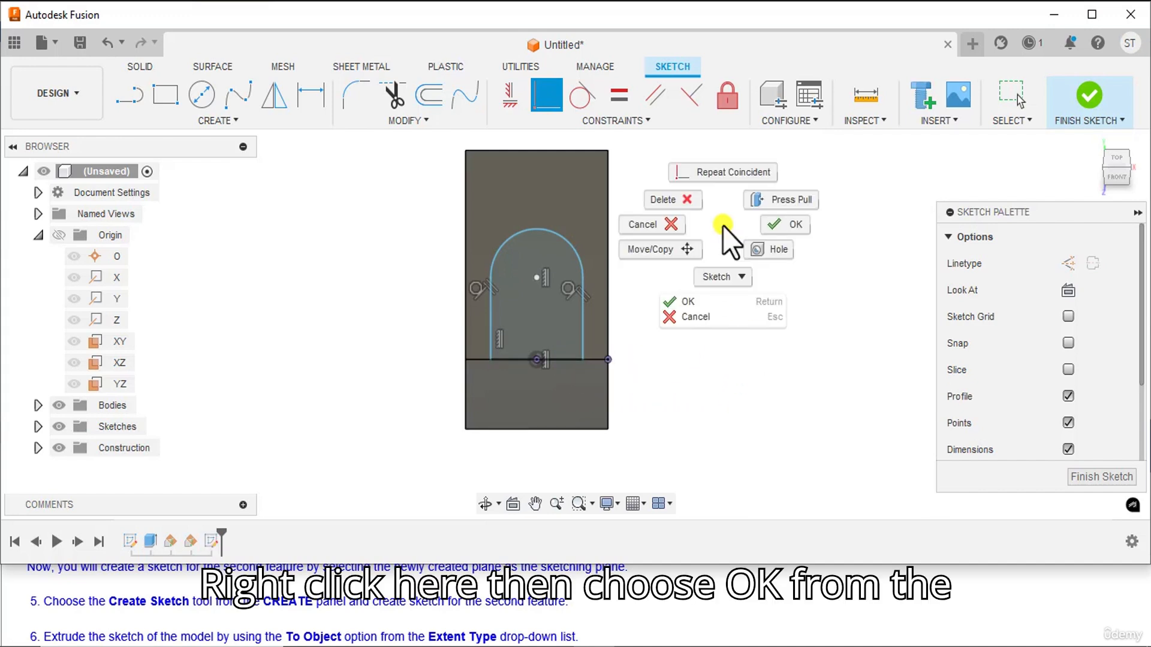
{"action": "left_click", "coordinate": [774, 223]}
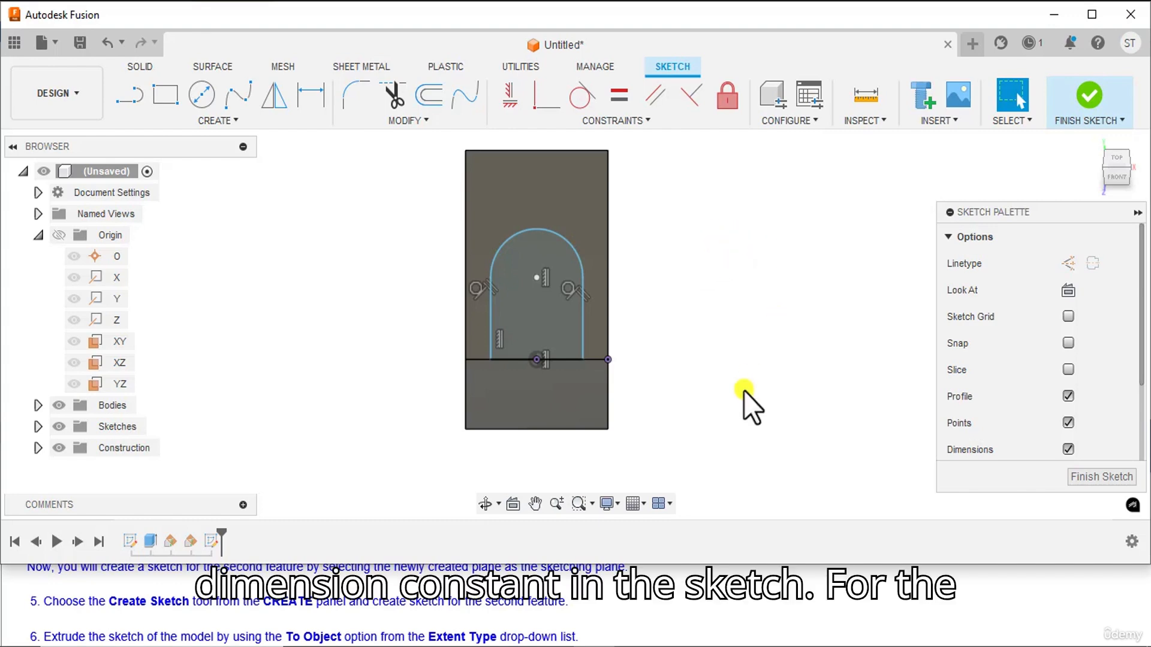
- Check the reference drawing and dimension the arch profile's arc with a radius of 22 mm
{"action": "left_click", "coordinate": [688, 644]}
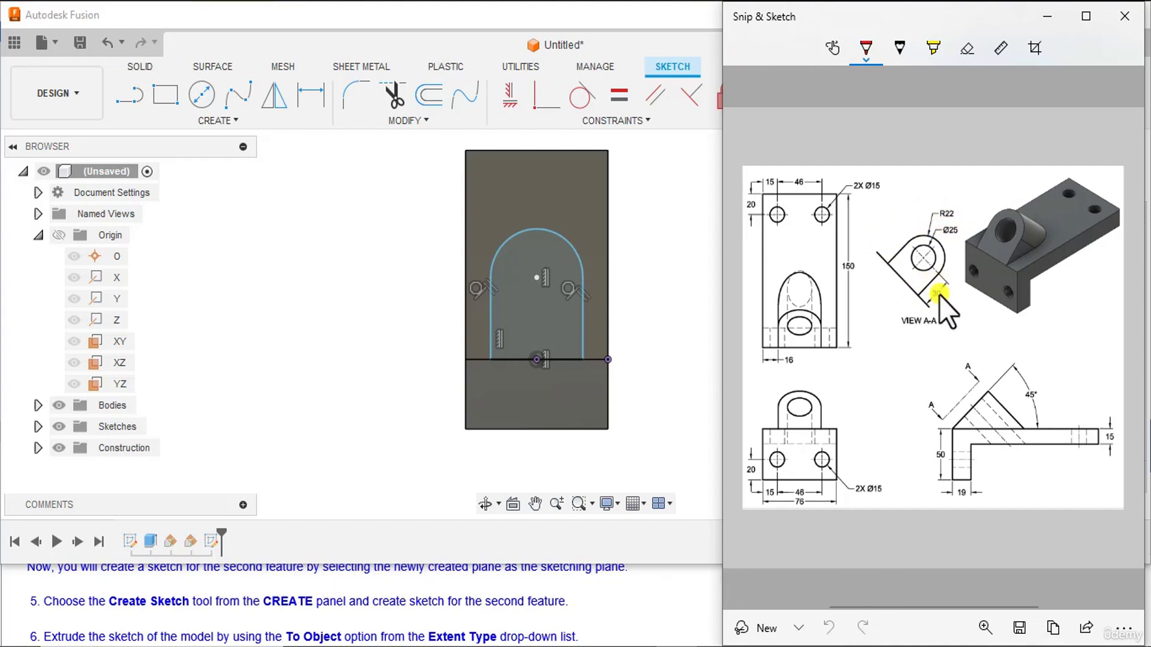
{"action": "left_click", "coordinate": [672, 232]}
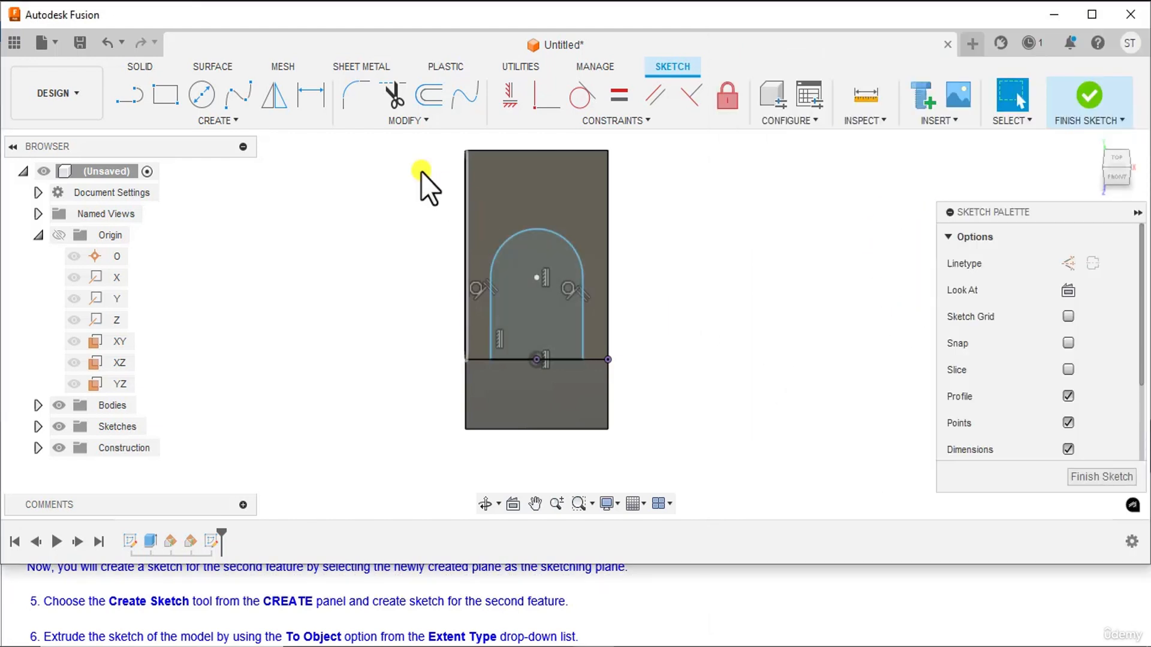
{"action": "left_click", "coordinate": [311, 96]}
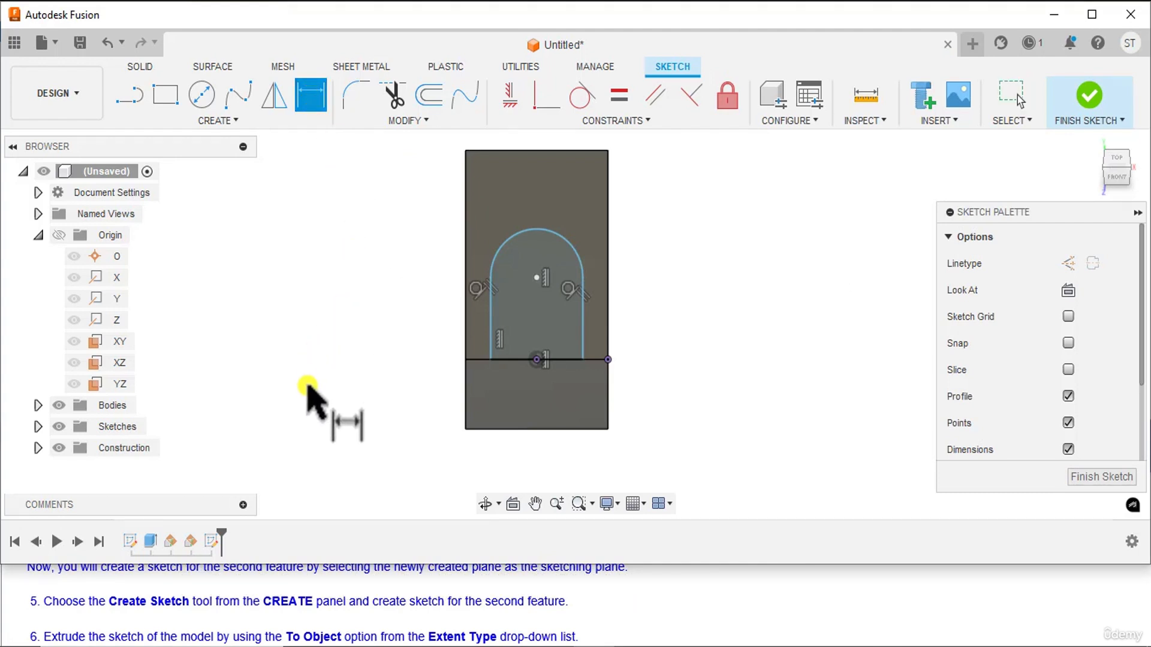
{"action": "left_click", "coordinate": [569, 247]}
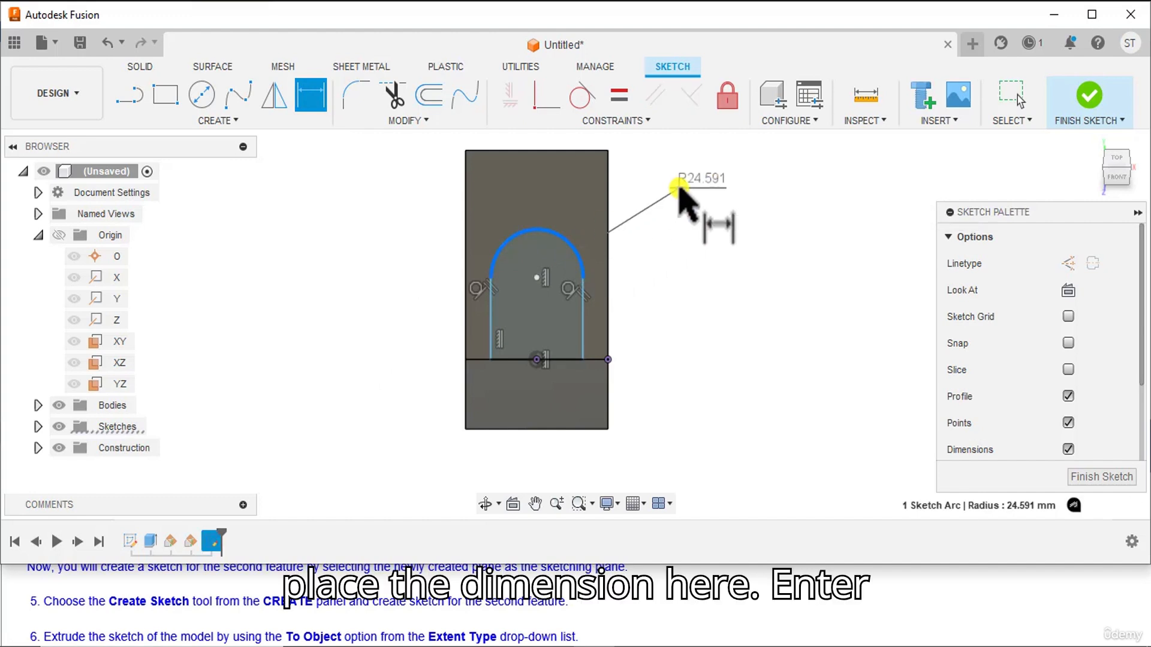
{"action": "left_click", "coordinate": [682, 190]}
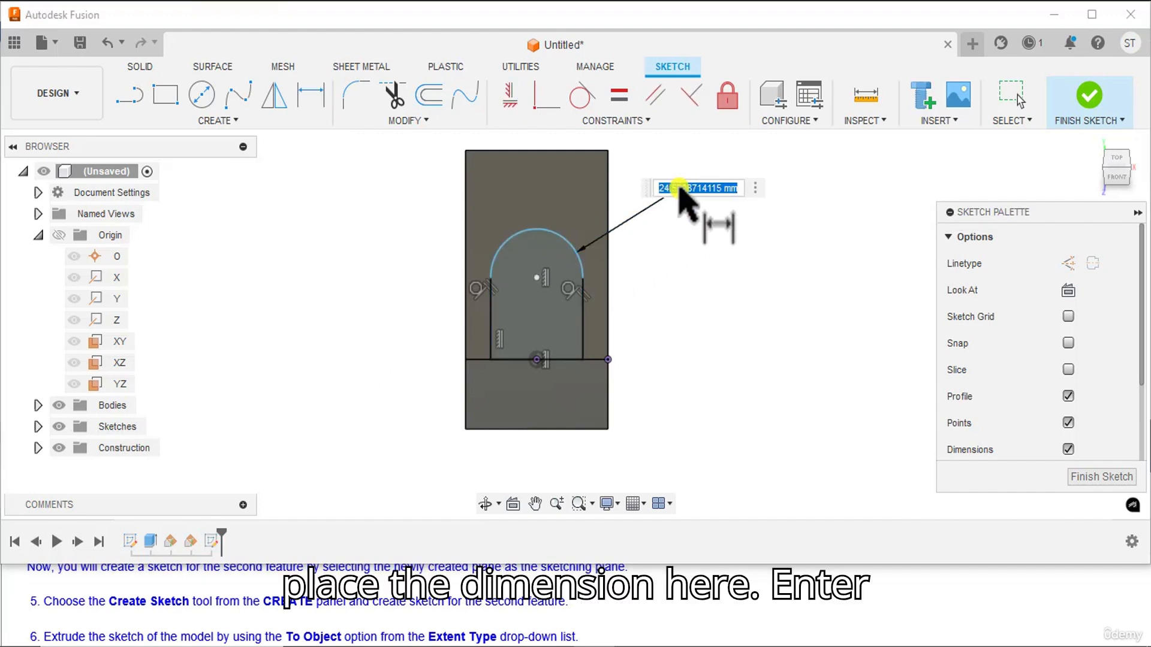
{"action": "type", "text": "22"}
{"action": "key", "text": "Return"}
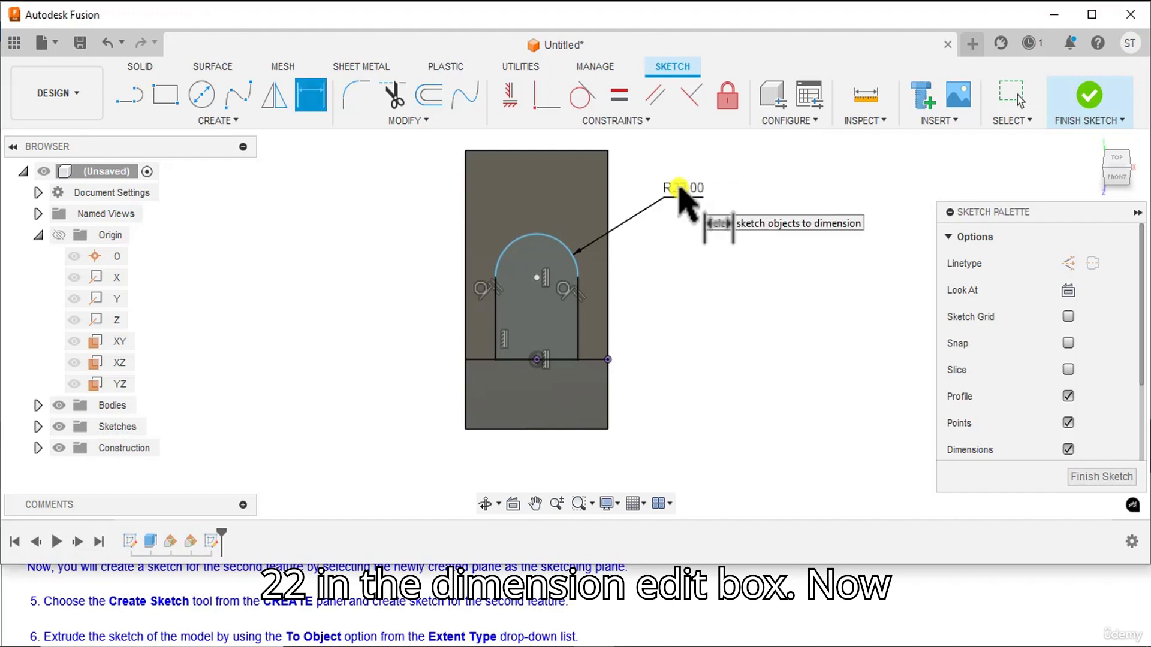
- Dimension the distance between the profile's bottom line and the arc's center point as 30 mm
{"action": "left_click", "coordinate": [549, 360]}
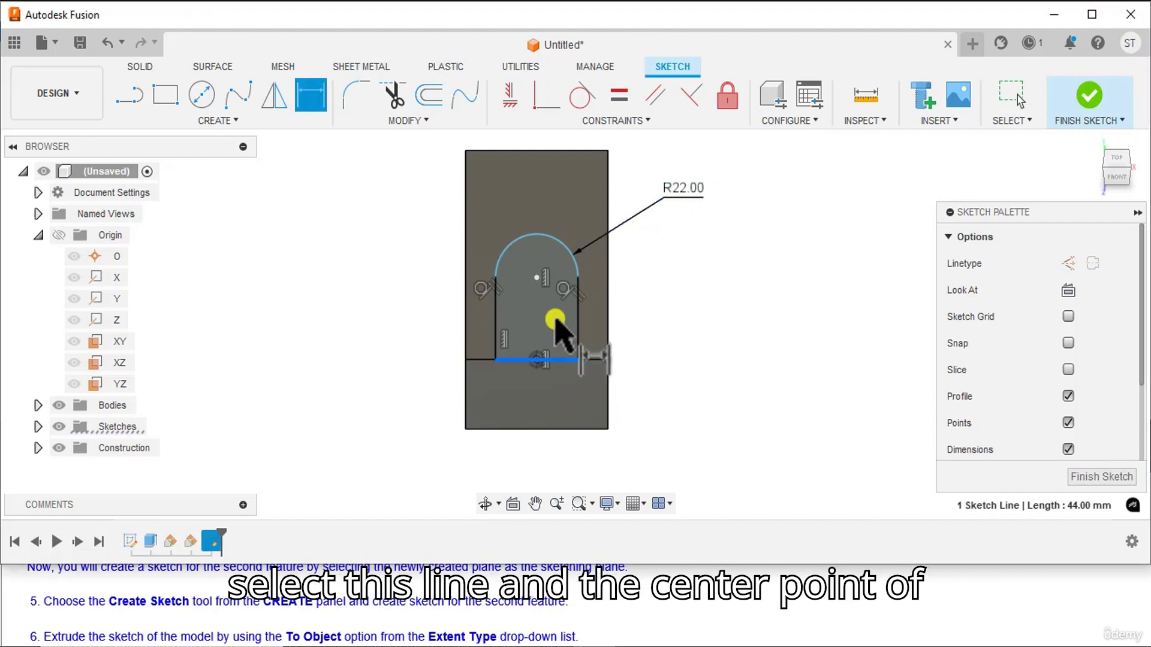
{"action": "left_click", "coordinate": [538, 279]}
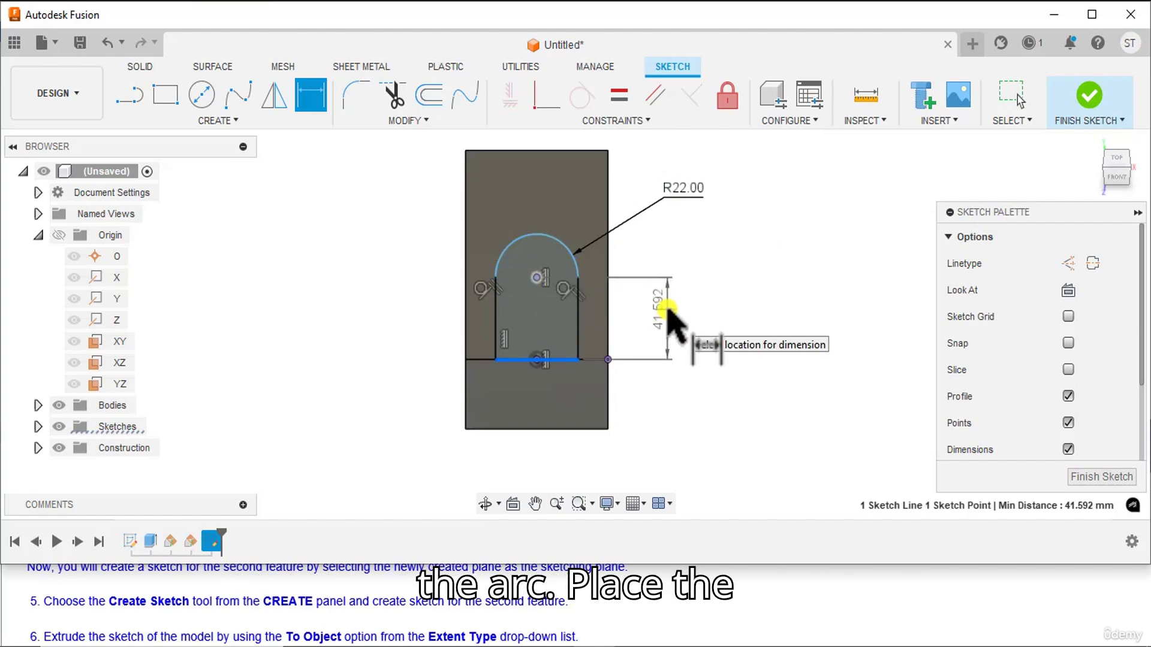
{"action": "left_click", "coordinate": [668, 309]}
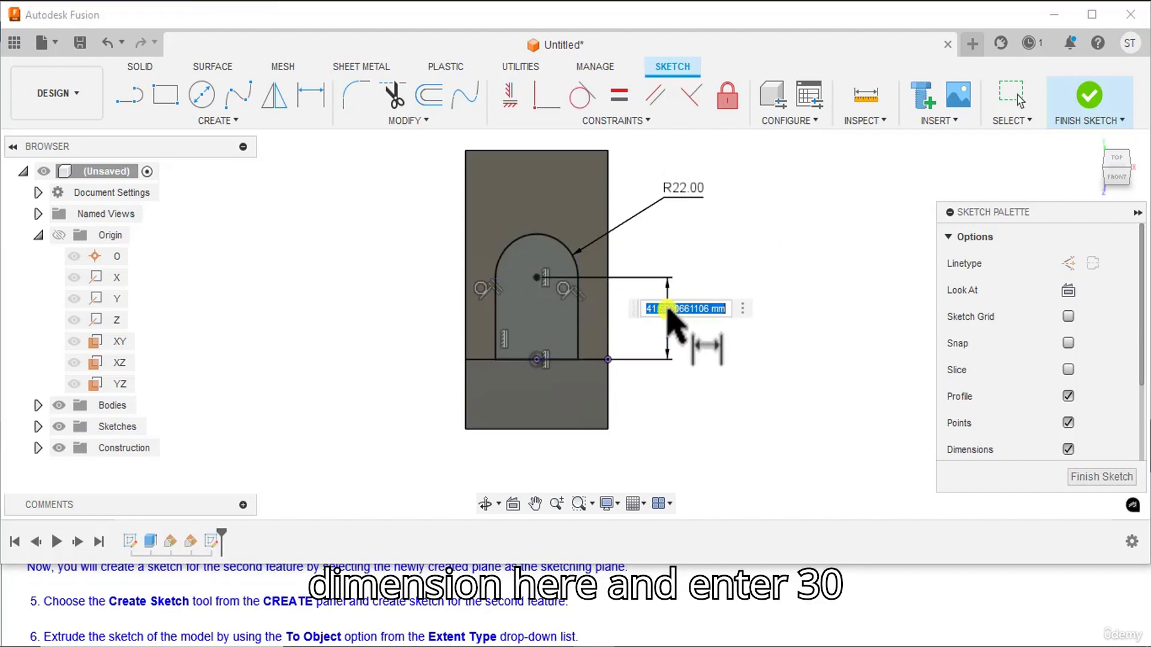
{"action": "type", "text": "30"}
{"action": "key", "text": "Return"}
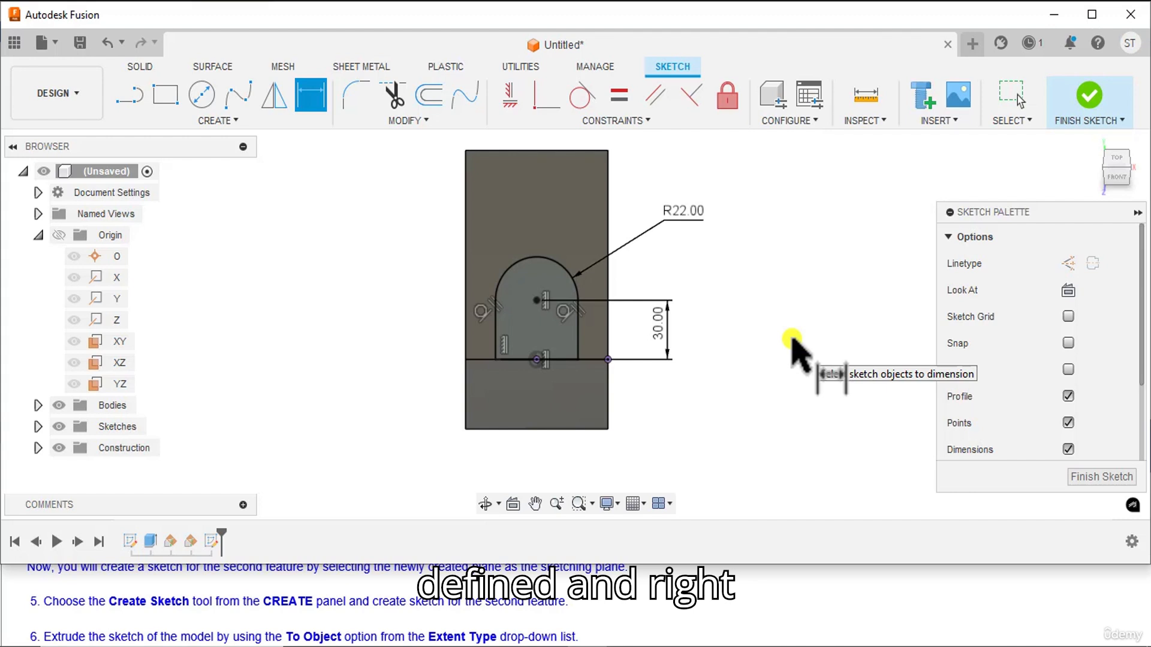
{"action": "right_click", "coordinate": [757, 275]}
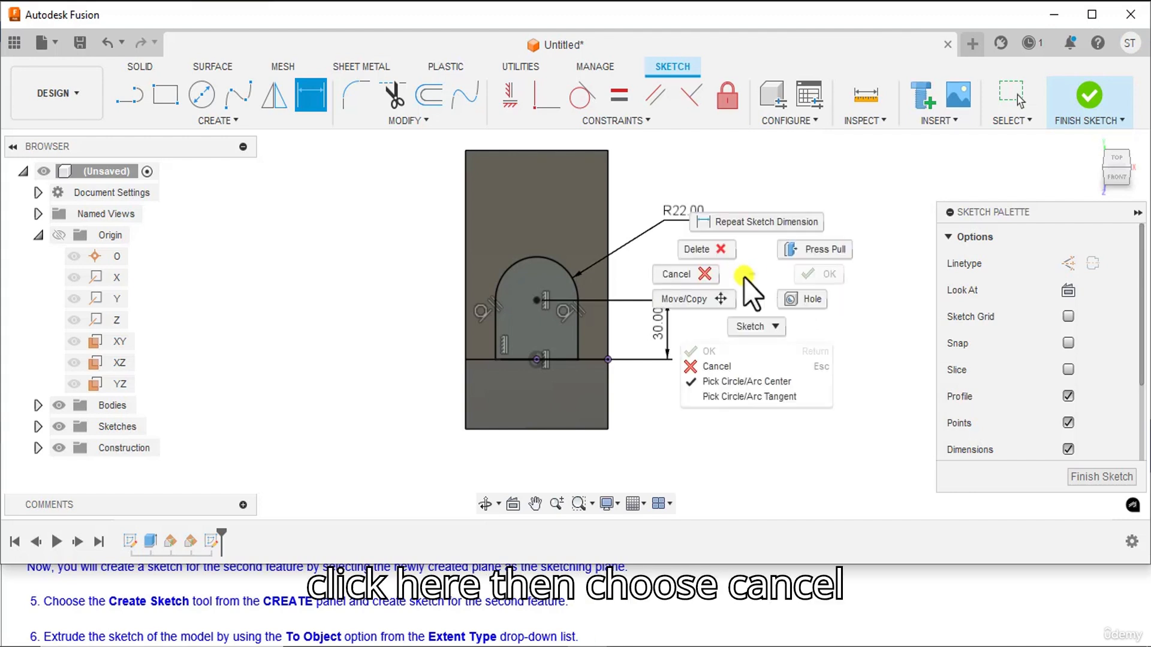
{"action": "left_click", "coordinate": [699, 278]}
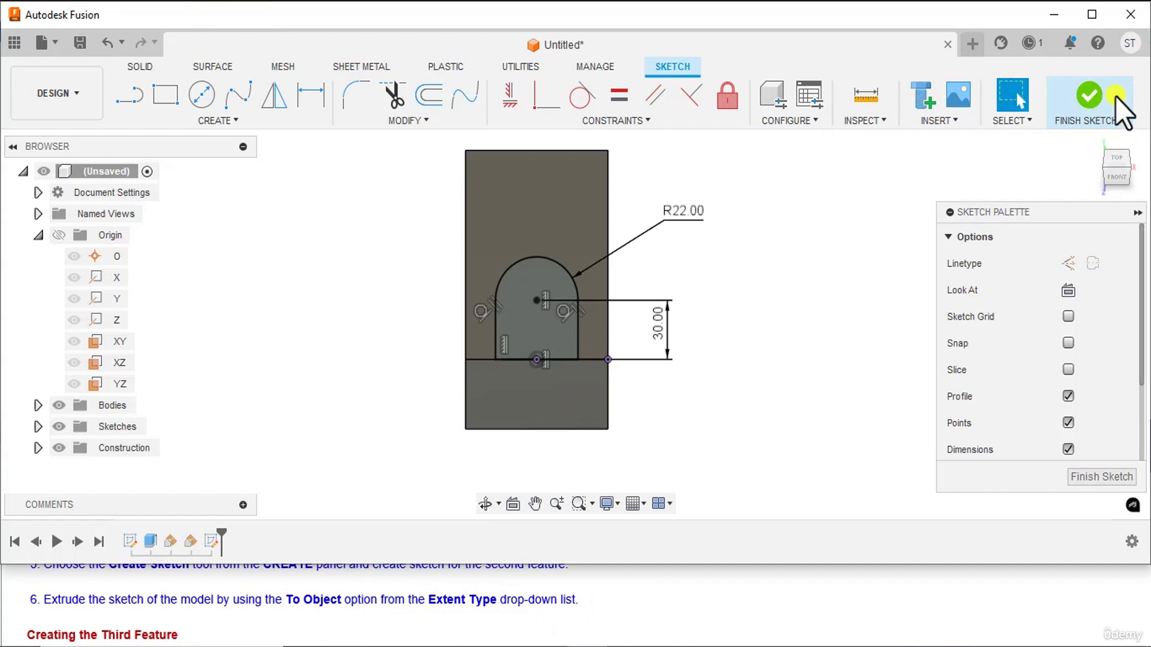
- Finish the sketch and extrude the arch profile with the To Object extent up to the base feature's top face
{"action": "left_click", "coordinate": [1096, 102]}
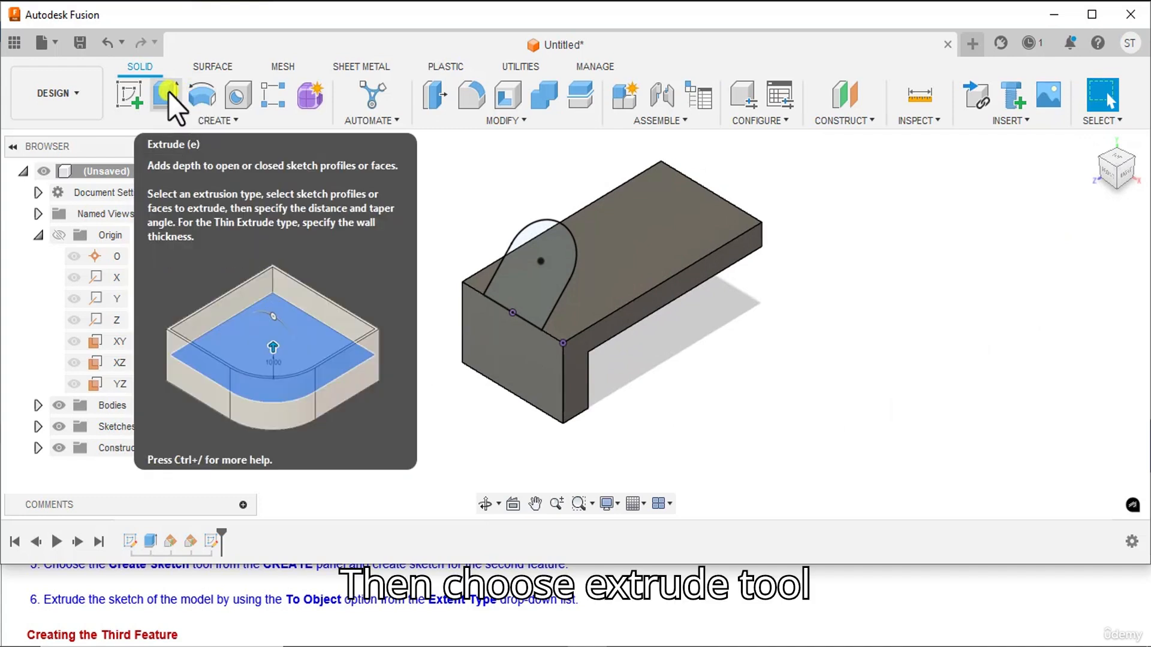
{"action": "left_click", "coordinate": [167, 93]}
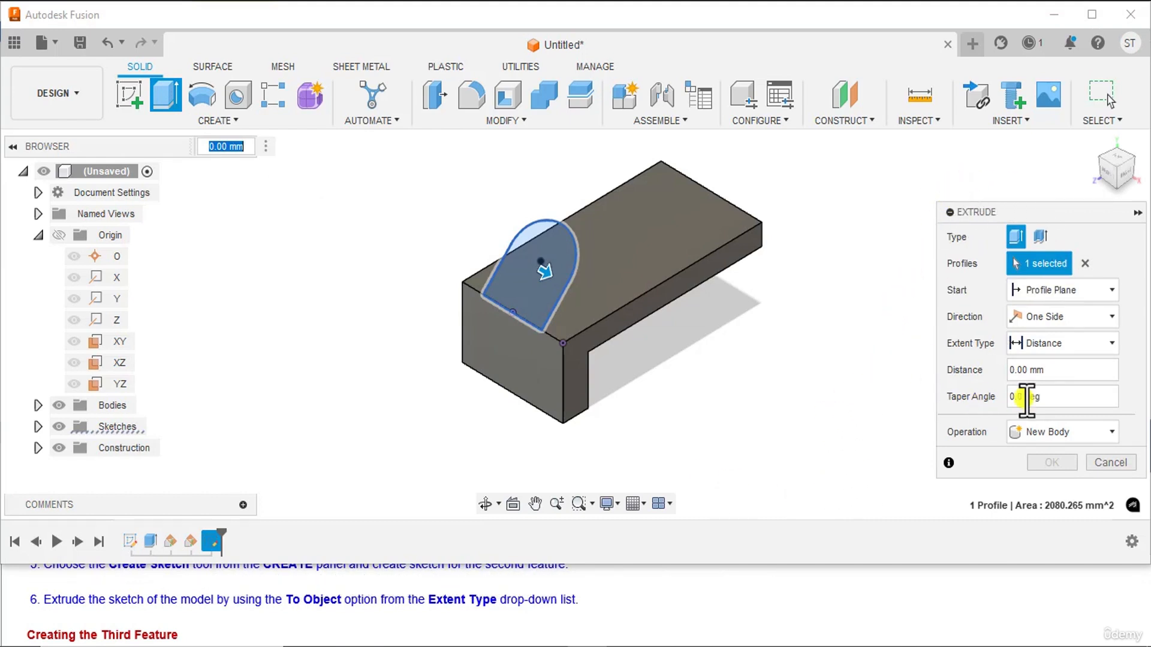
{"action": "left_click", "coordinate": [1061, 344]}
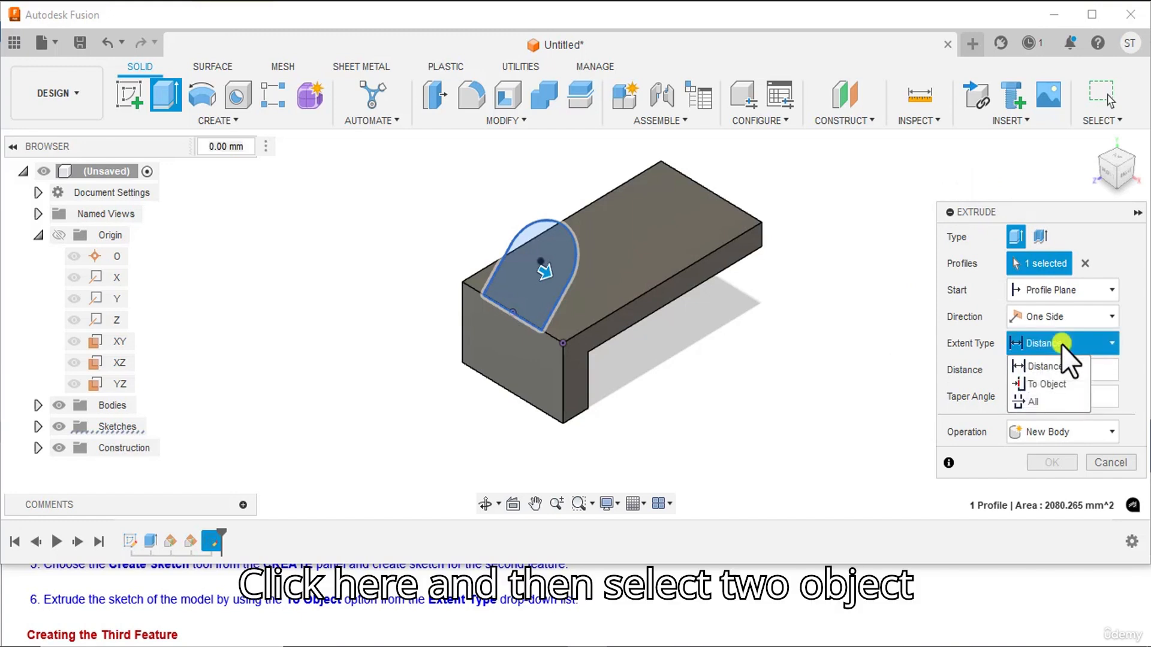
{"action": "left_click", "coordinate": [1044, 385]}
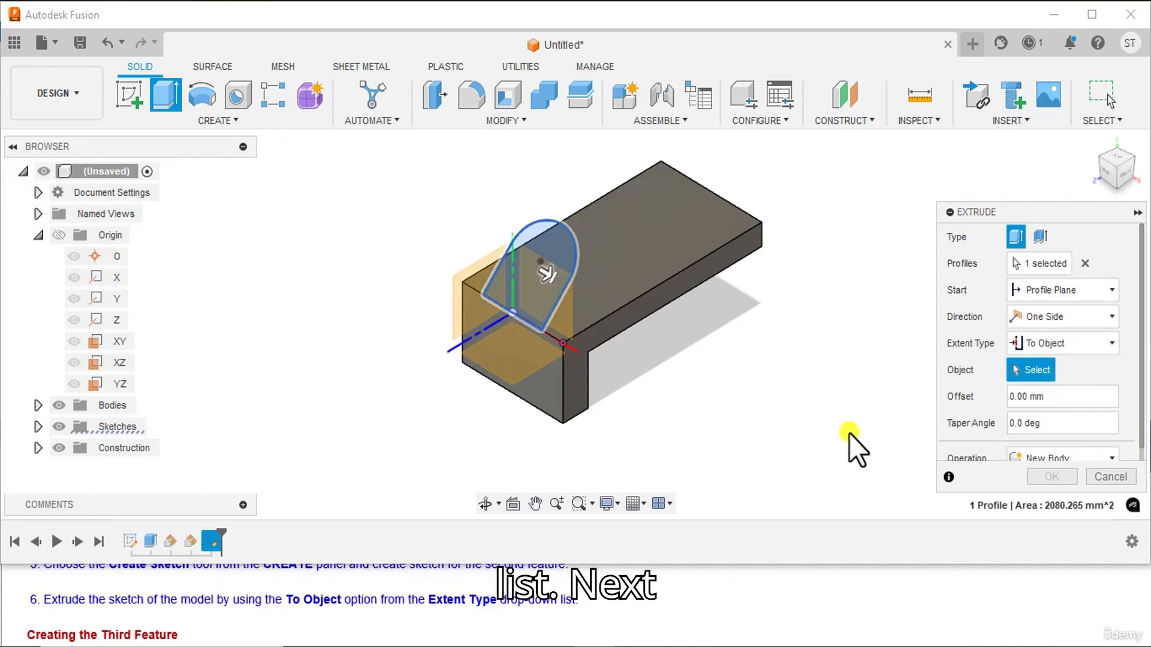
{"action": "left_click", "coordinate": [623, 267]}
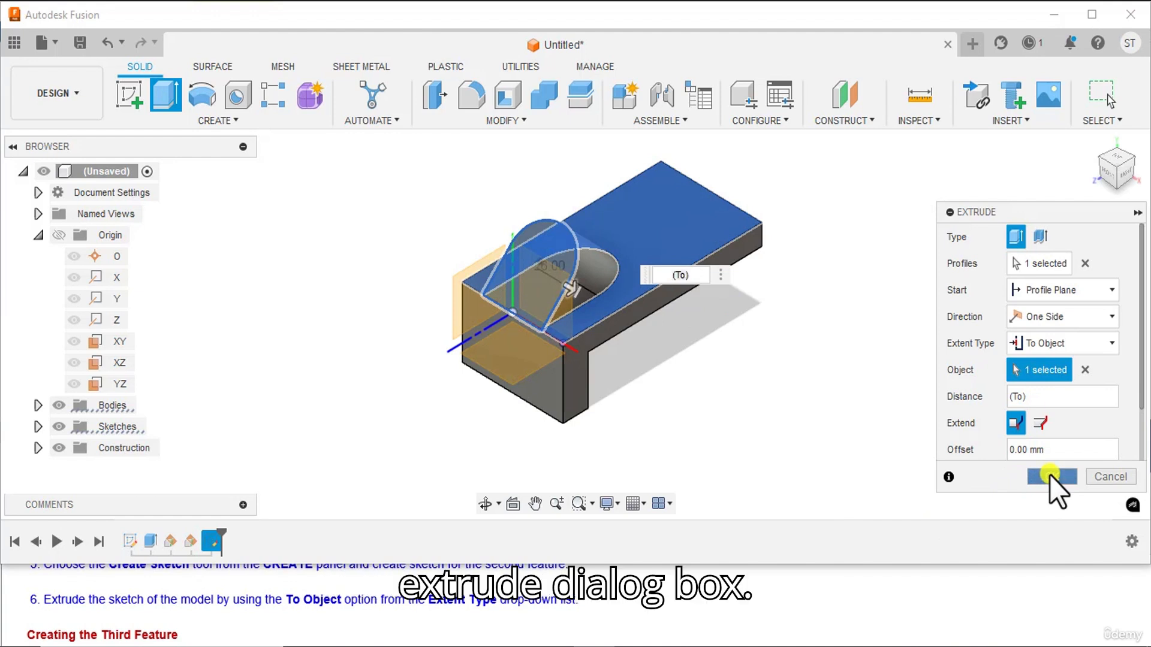
{"action": "left_click", "coordinate": [1049, 475]}
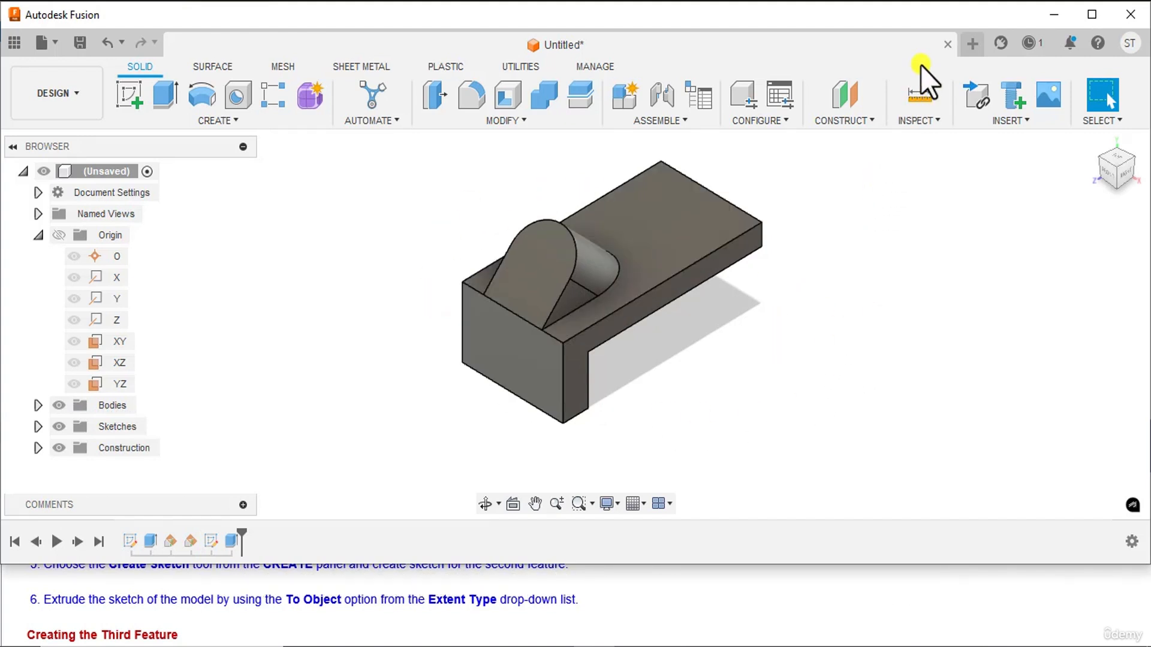
- Start a new sketch on the slanted planar face of the arch-shaped second feature
{"action": "left_click", "coordinate": [30, 606]}
{"action": "scroll", "coordinate": [30, 606], "scroll_direction": "down", "scroll_amount": 1}
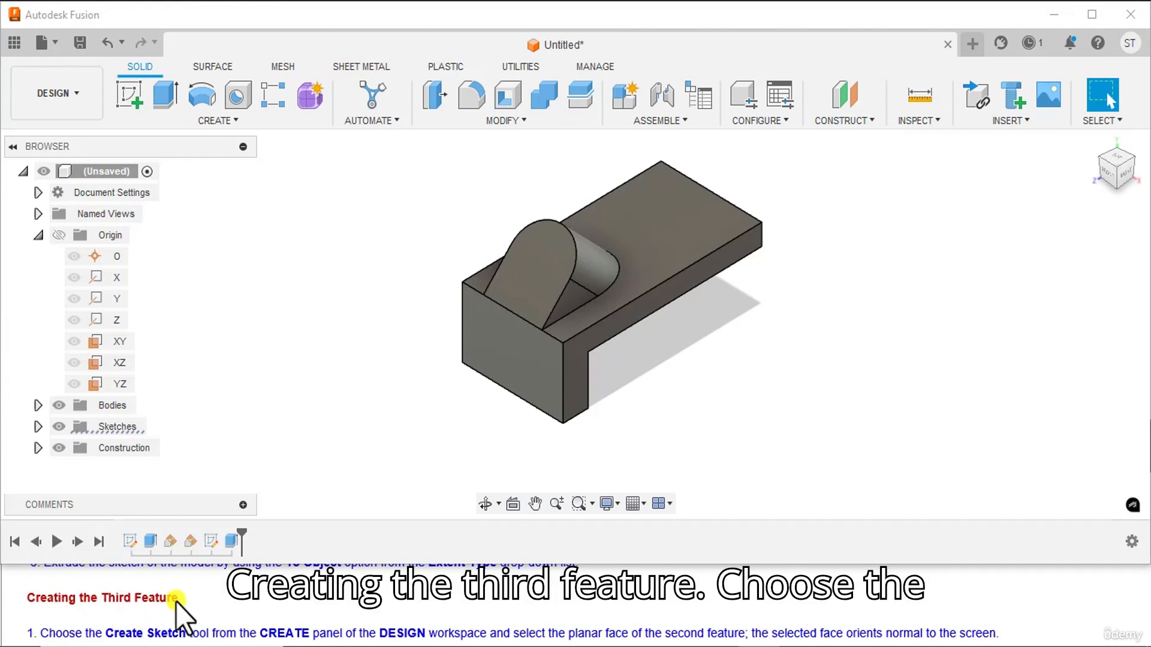
{"action": "scroll", "coordinate": [175, 601], "scroll_direction": "down", "scroll_amount": 1}
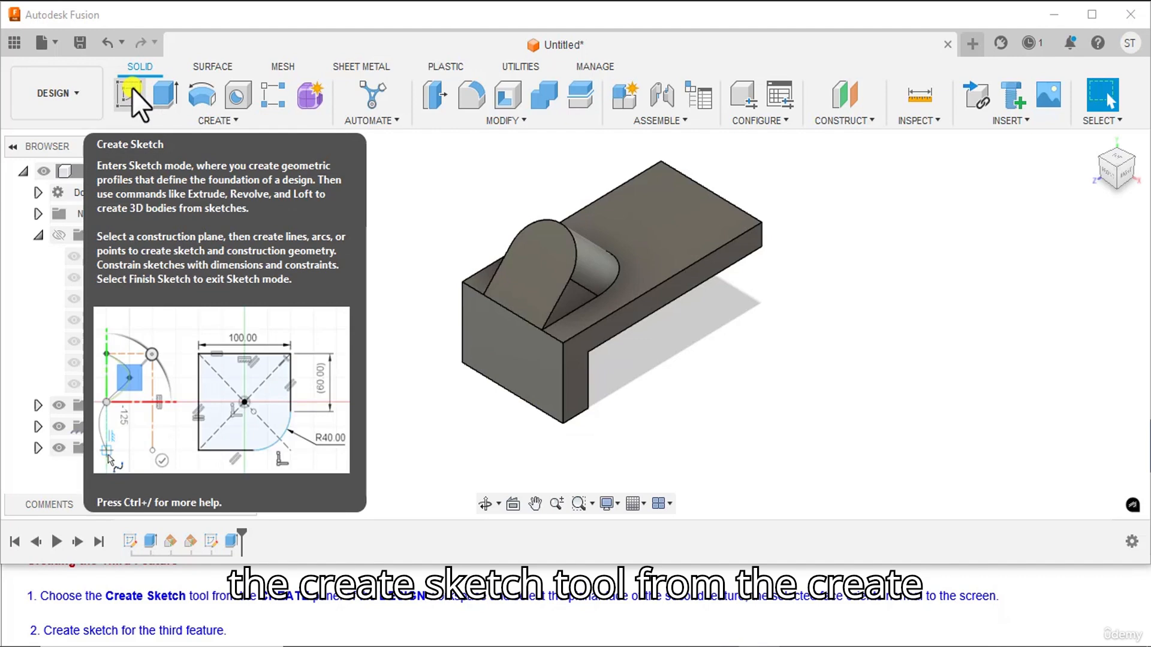
{"action": "left_click", "coordinate": [131, 90]}
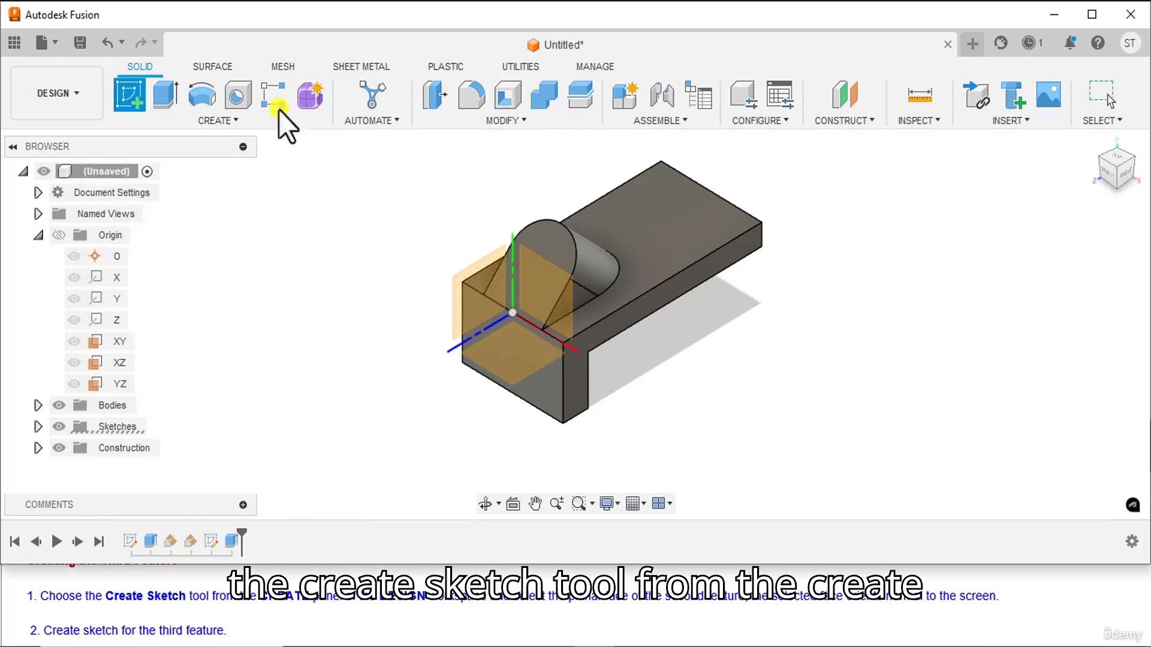
{"action": "left_click", "coordinate": [538, 239]}
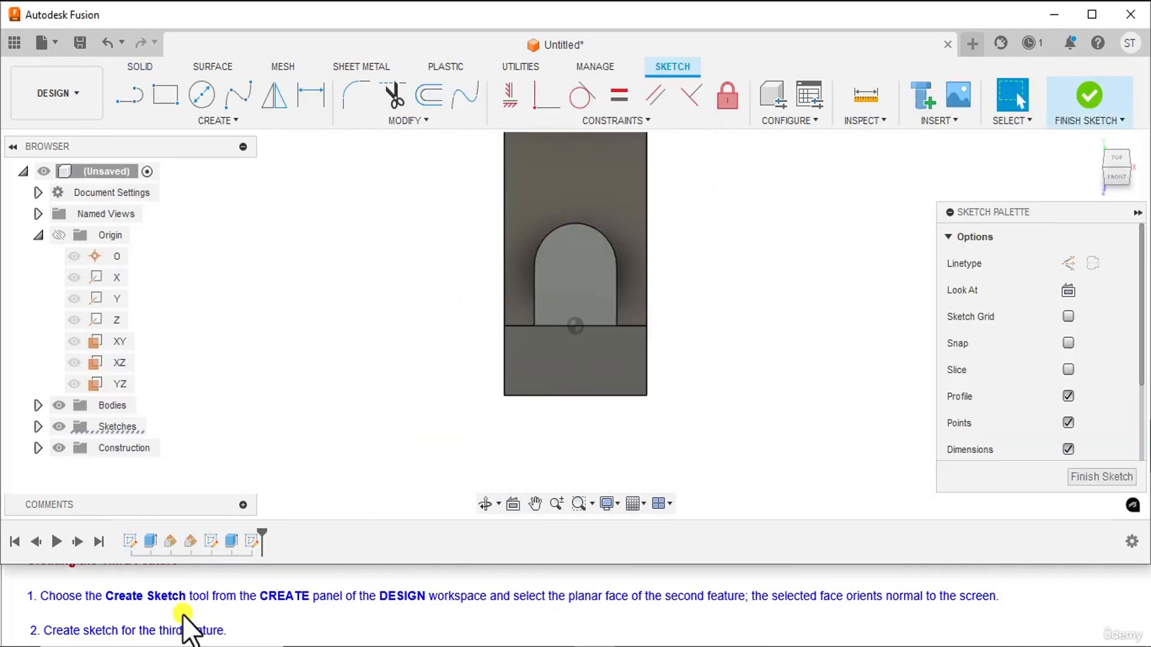
- Check the reference drawing and draw a center-diameter circle about 28 mm across, concentric with the arch's rounded edge
{"action": "scroll", "coordinate": [95, 618], "scroll_direction": "down", "scroll_amount": 2}
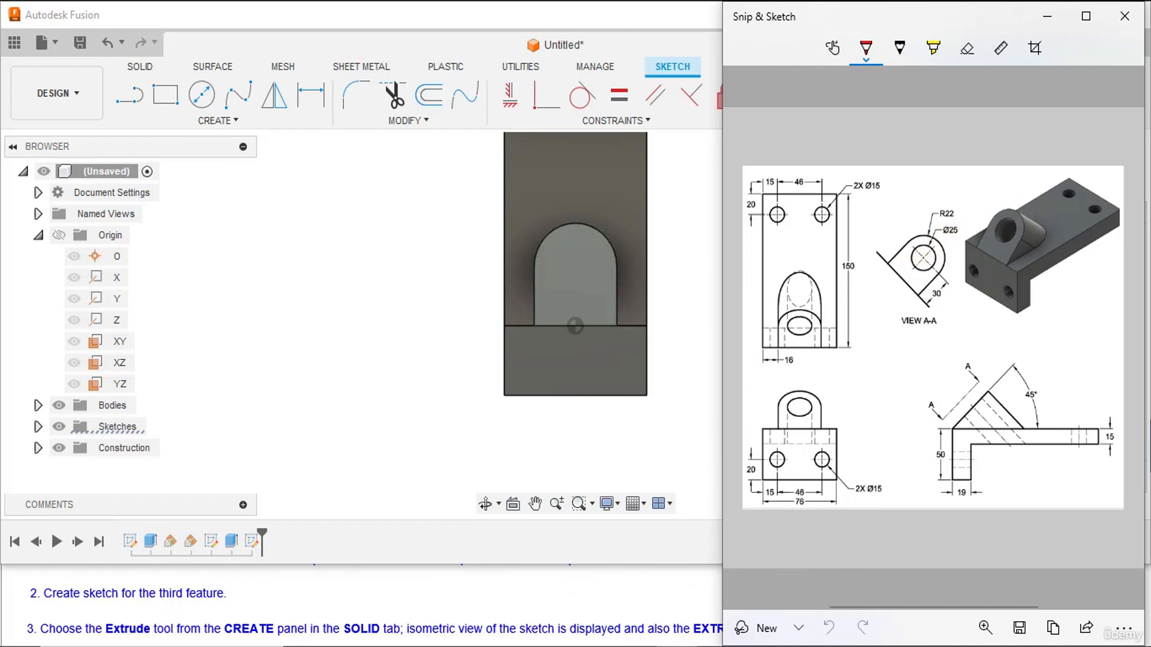
{"action": "left_click", "coordinate": [709, 538]}
{"action": "left_click", "coordinate": [206, 90]}
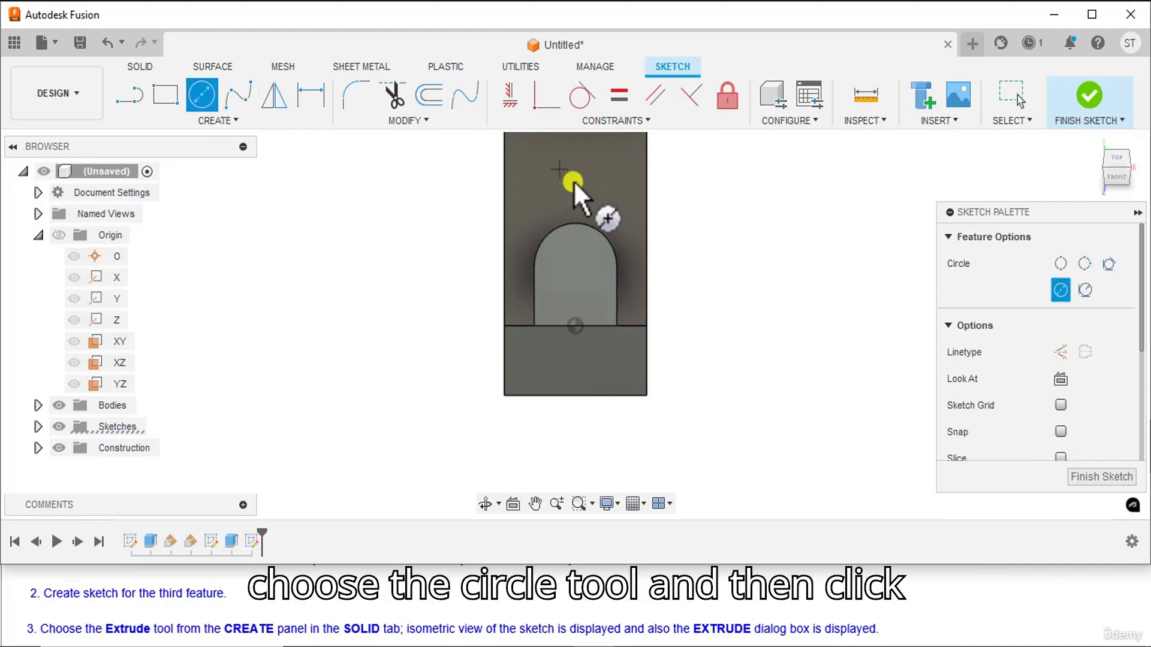
{"action": "left_click", "coordinate": [574, 265]}
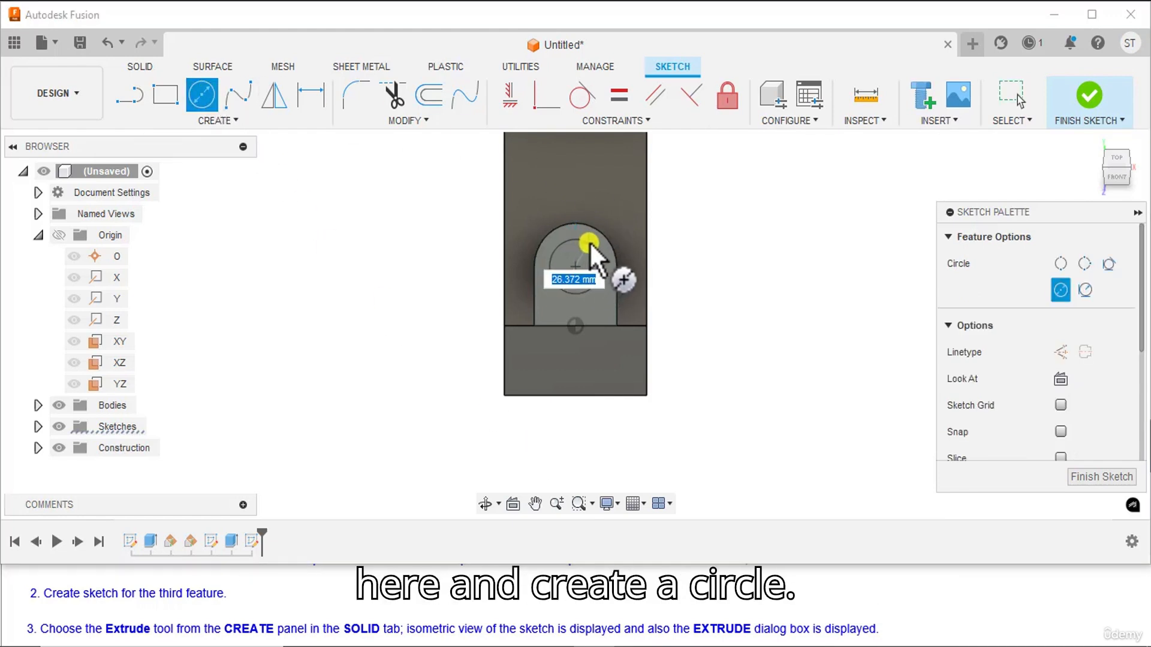
{"action": "left_click", "coordinate": [589, 242]}
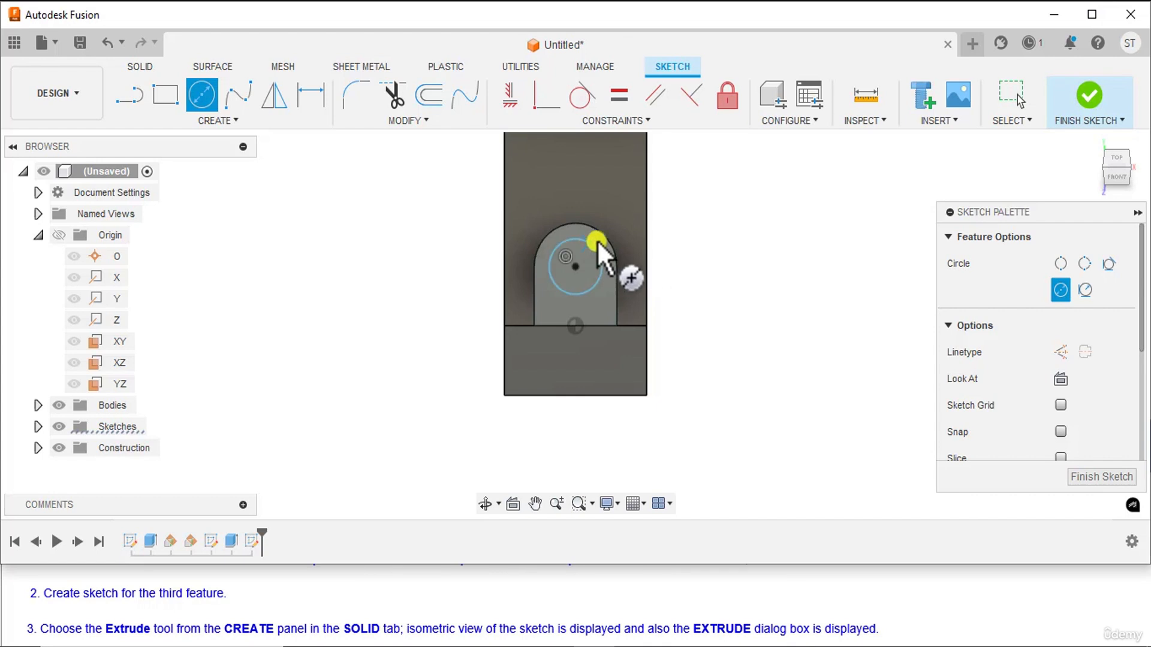
{"action": "right_click", "coordinate": [763, 218]}
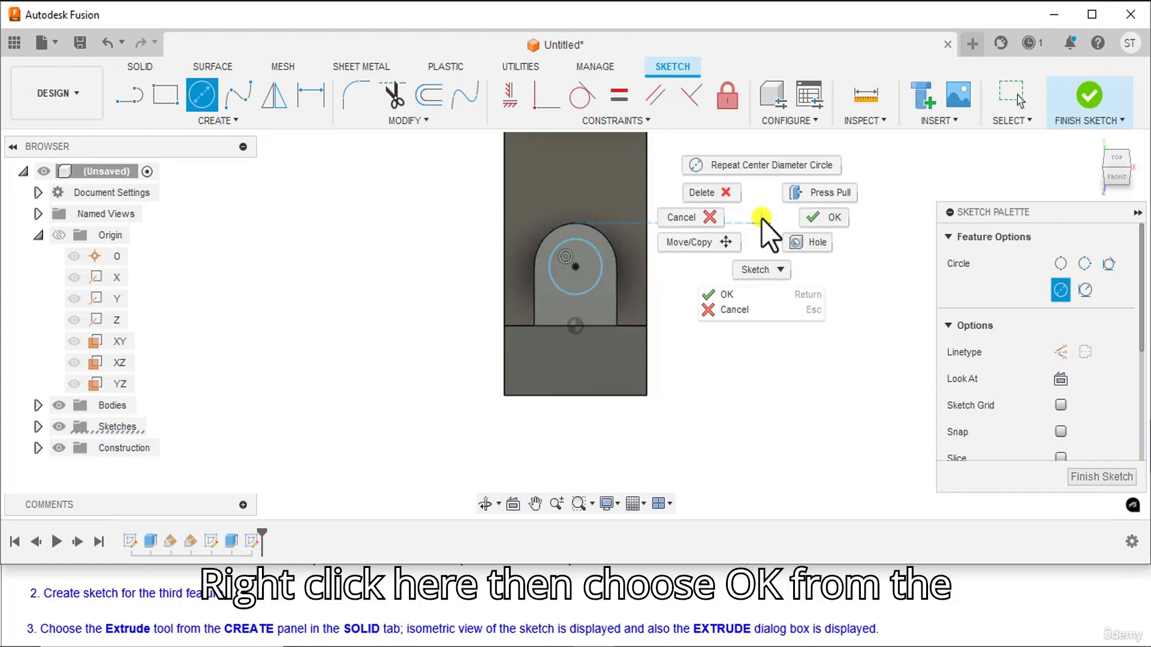
{"action": "left_click", "coordinate": [833, 219]}
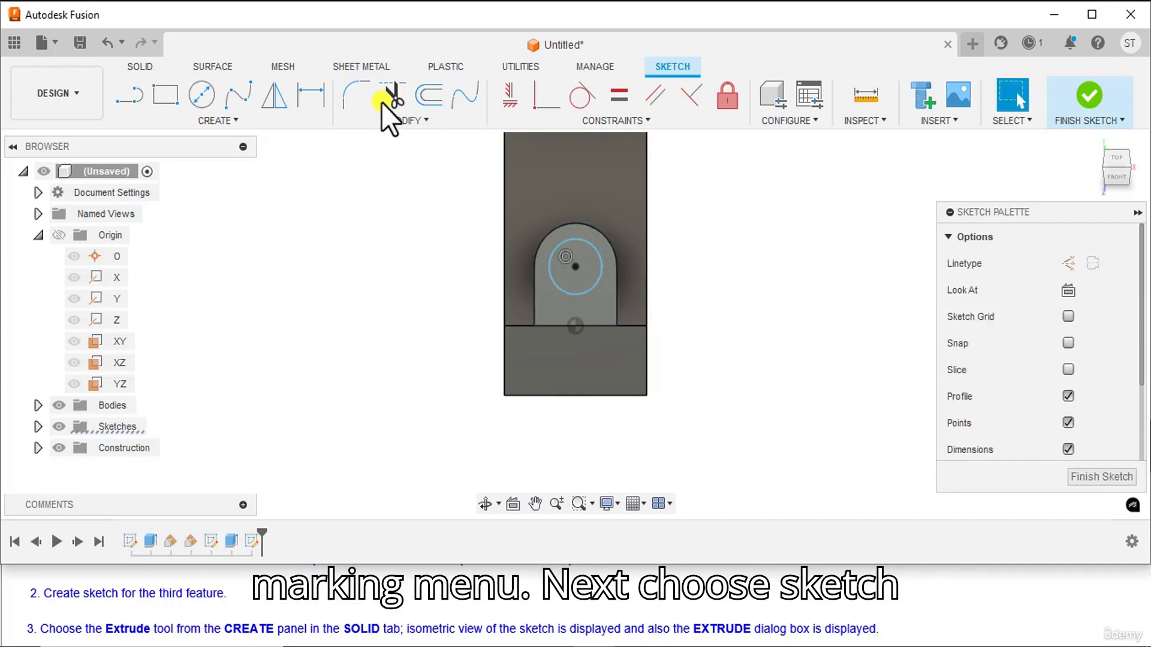
- Dimension the circle's diameter as 25 mm
{"action": "left_click", "coordinate": [313, 85]}
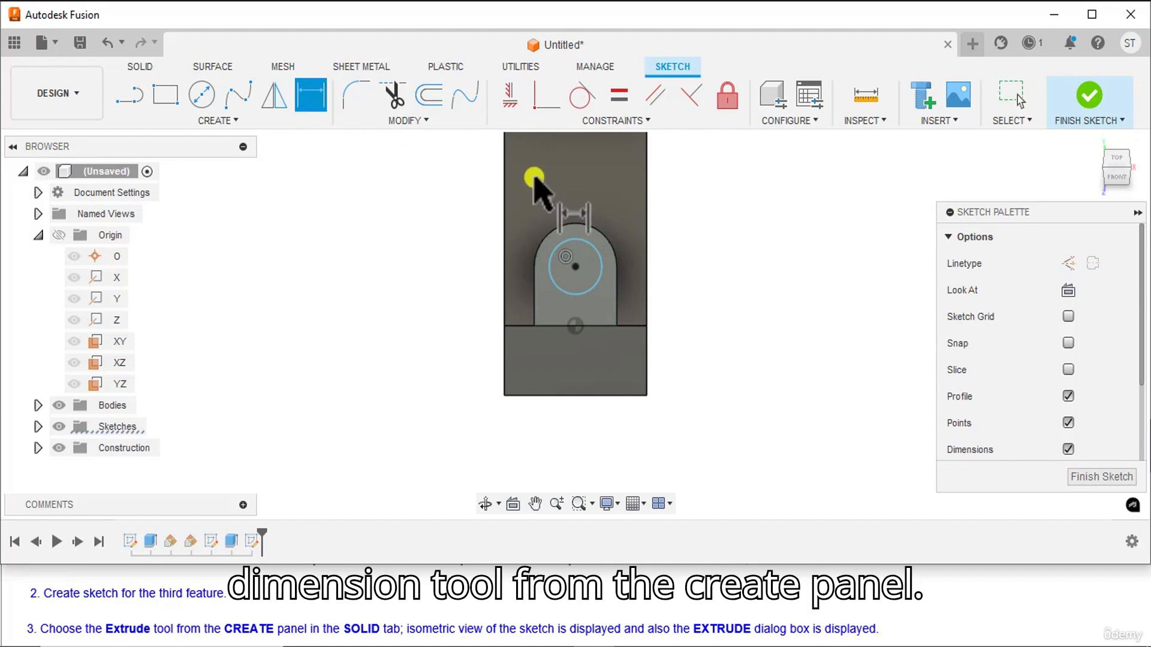
{"action": "left_click", "coordinate": [581, 242]}
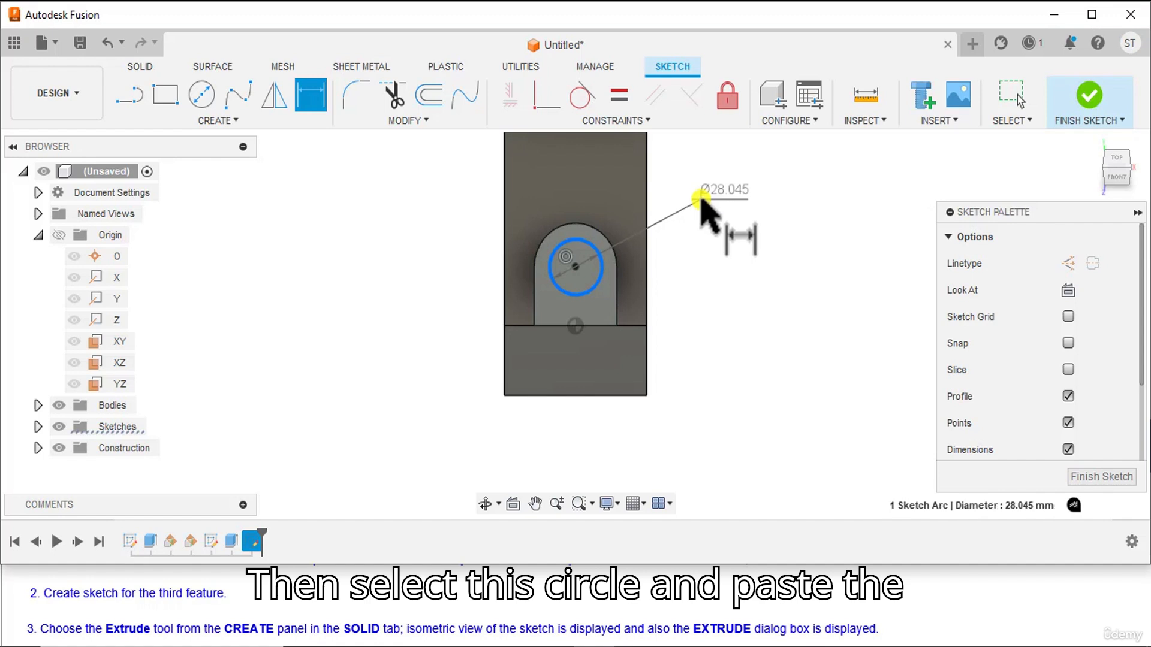
{"action": "left_click", "coordinate": [703, 198]}
{"action": "type", "text": "25"}
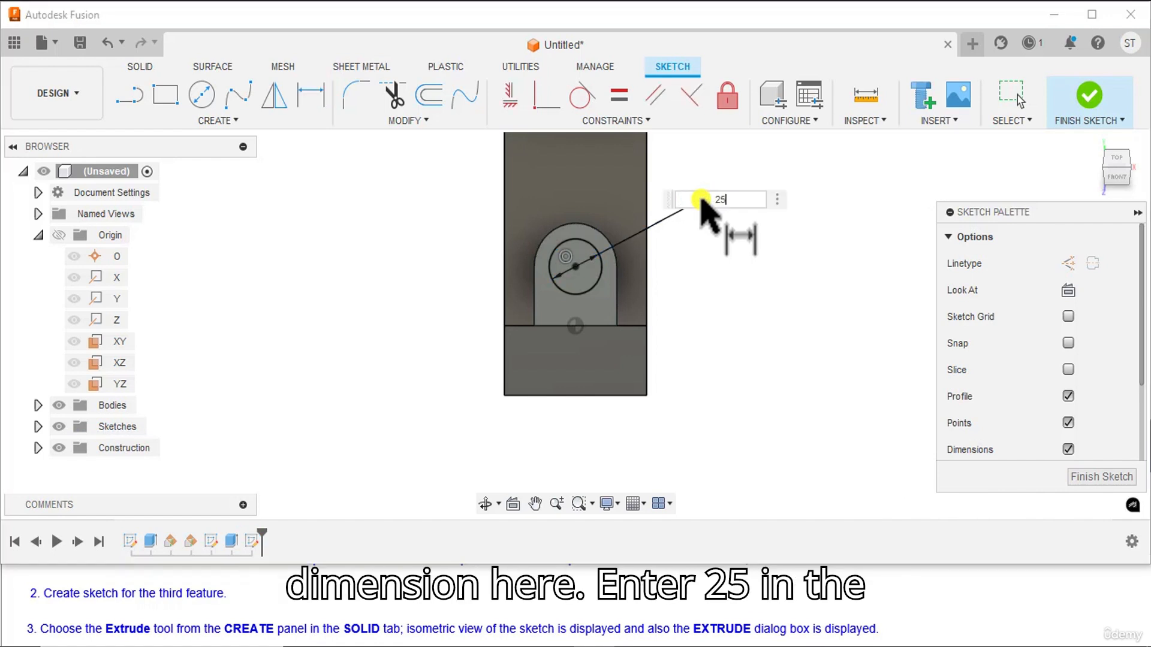
{"action": "key", "text": "Return"}
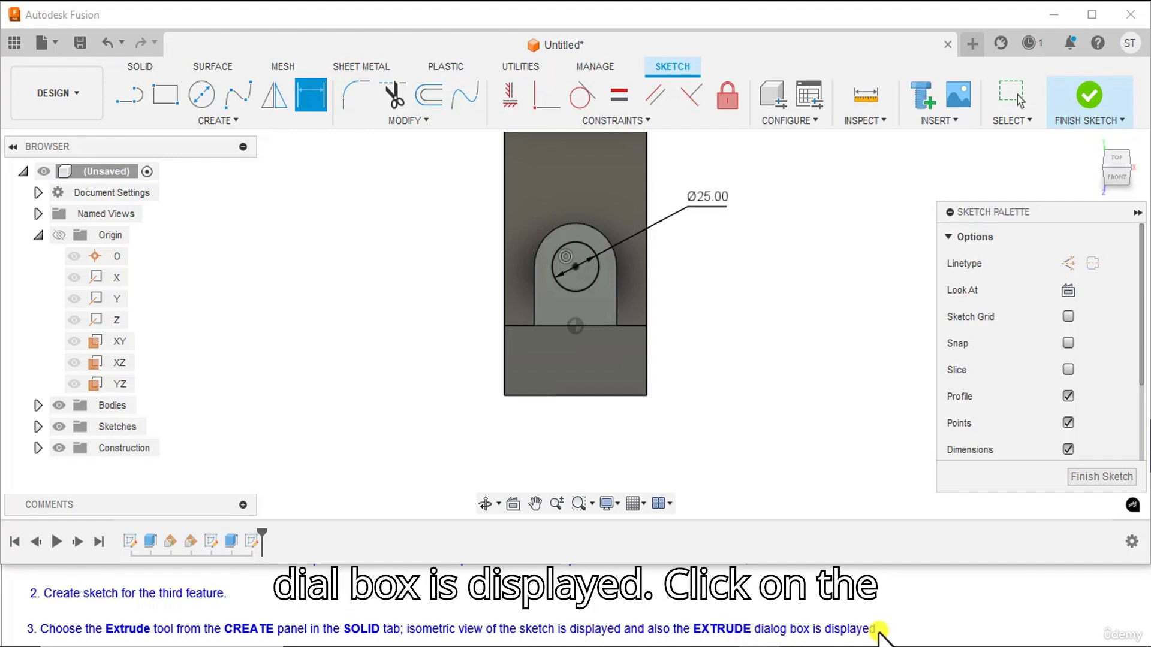
- Finish the sketch and extrude the circle as a Cut with extent All and the direction flipped into the part
{"action": "left_click", "coordinate": [1091, 96]}
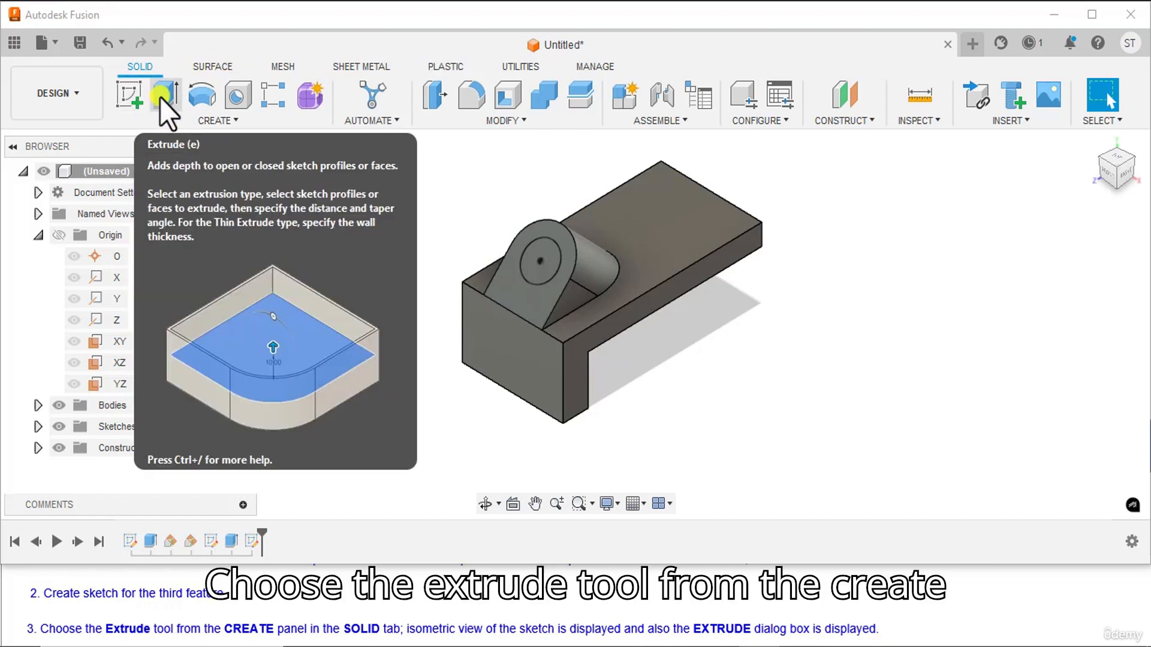
{"action": "left_click", "coordinate": [161, 98]}
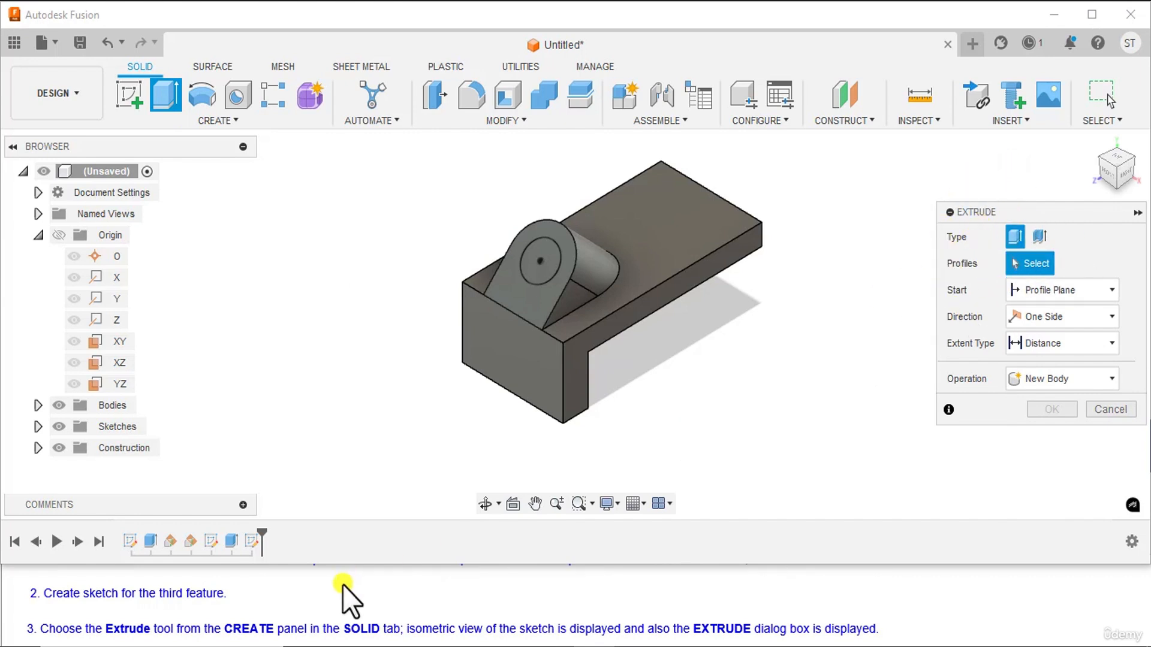
{"action": "scroll", "coordinate": [331, 600], "scroll_direction": "down", "scroll_amount": 2}
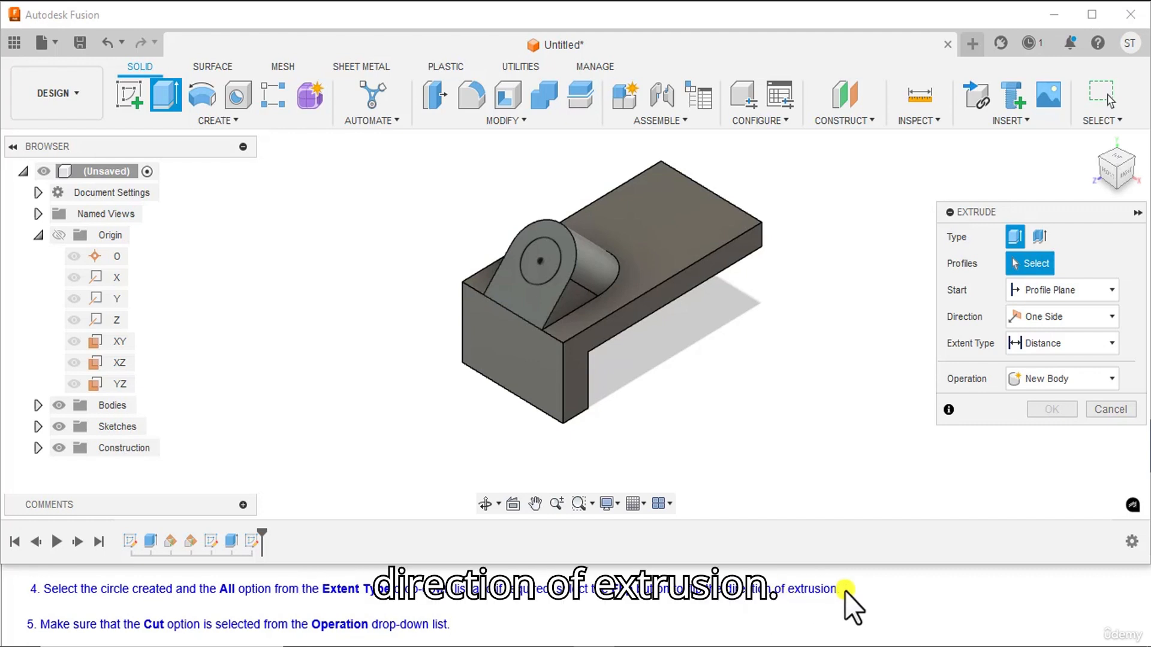
{"action": "left_click", "coordinate": [541, 268]}
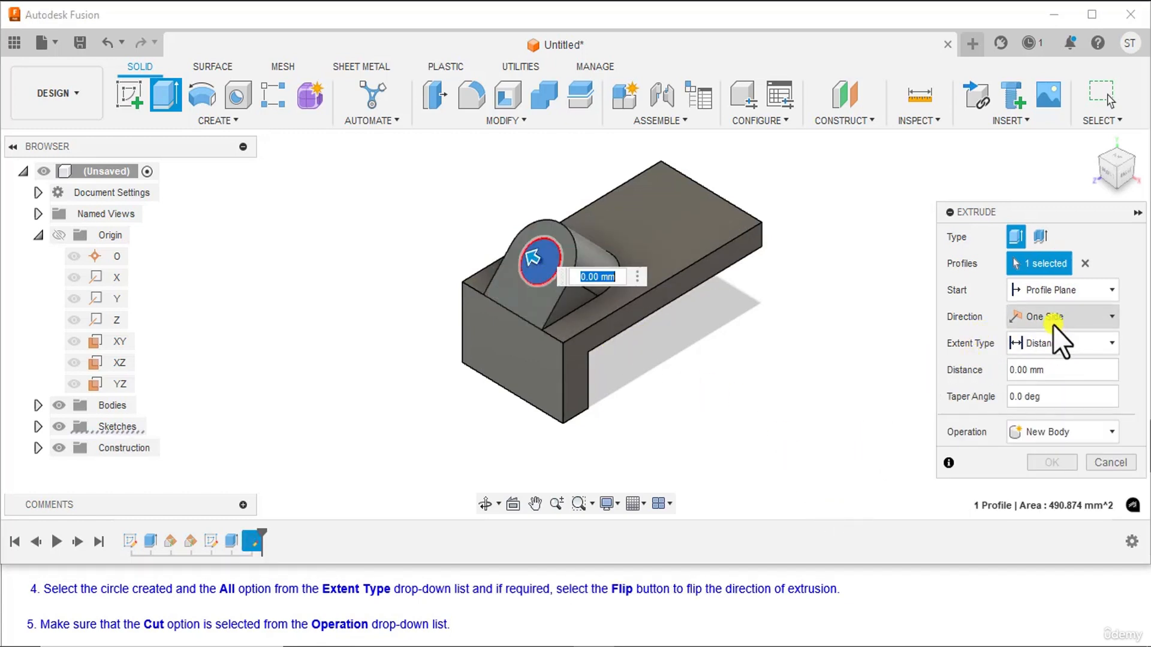
{"action": "left_click", "coordinate": [1031, 341]}
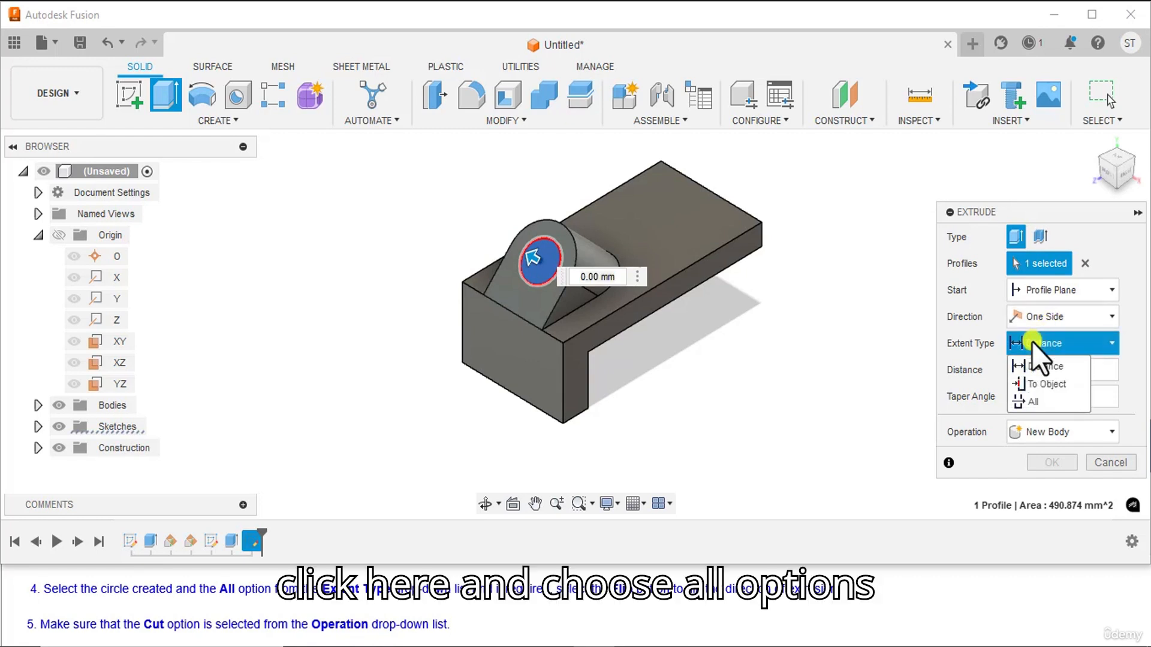
{"action": "left_click", "coordinate": [1034, 403]}
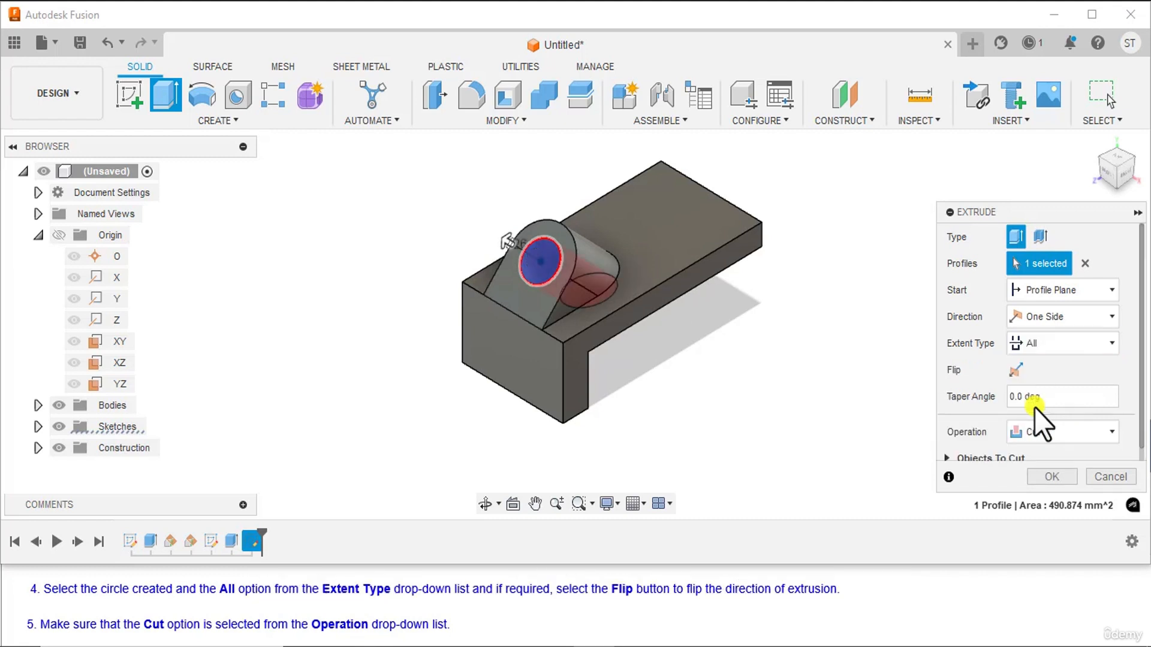
{"action": "scroll", "coordinate": [1070, 415], "scroll_direction": "down", "scroll_amount": 1}
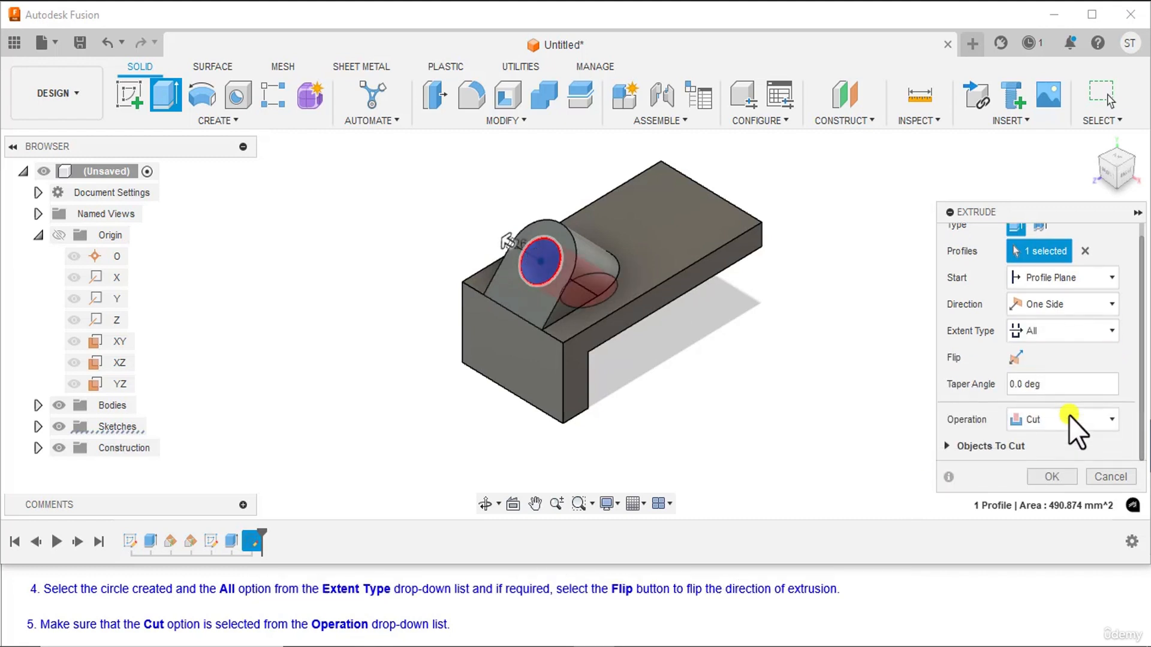
{"action": "left_click", "coordinate": [1016, 359]}
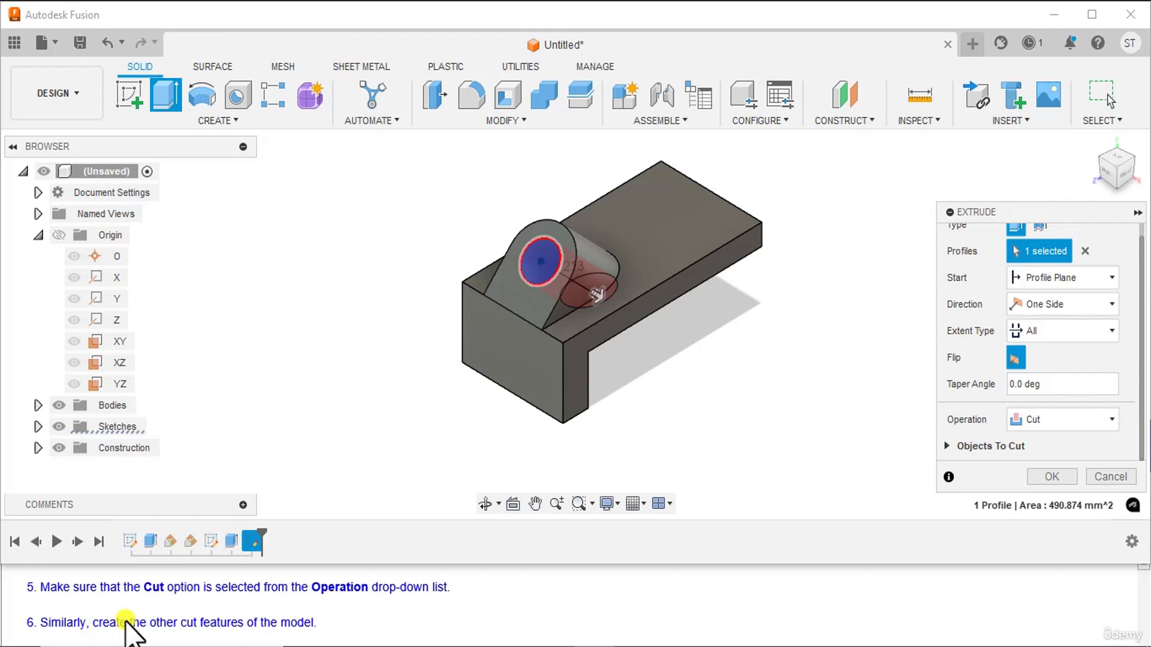
{"action": "left_click", "coordinate": [1048, 479]}
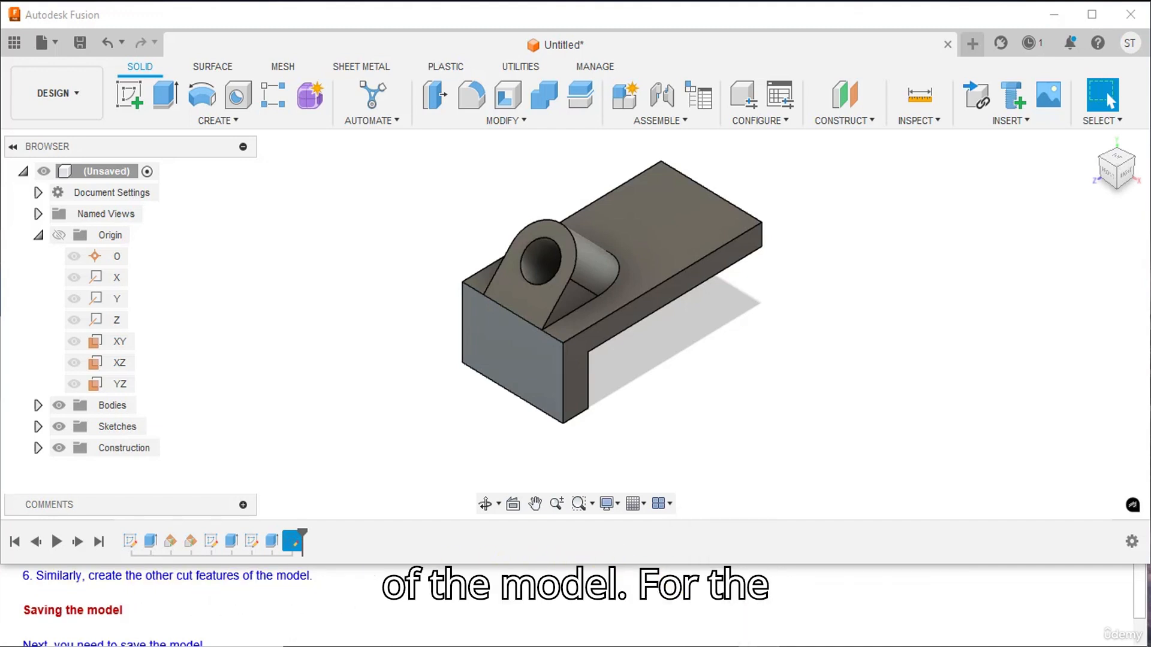
- Check the hole dimensions in the reference drawing and start a new sketch on the base's front vertical face
{"action": "key", "text": "alt+Tab"}
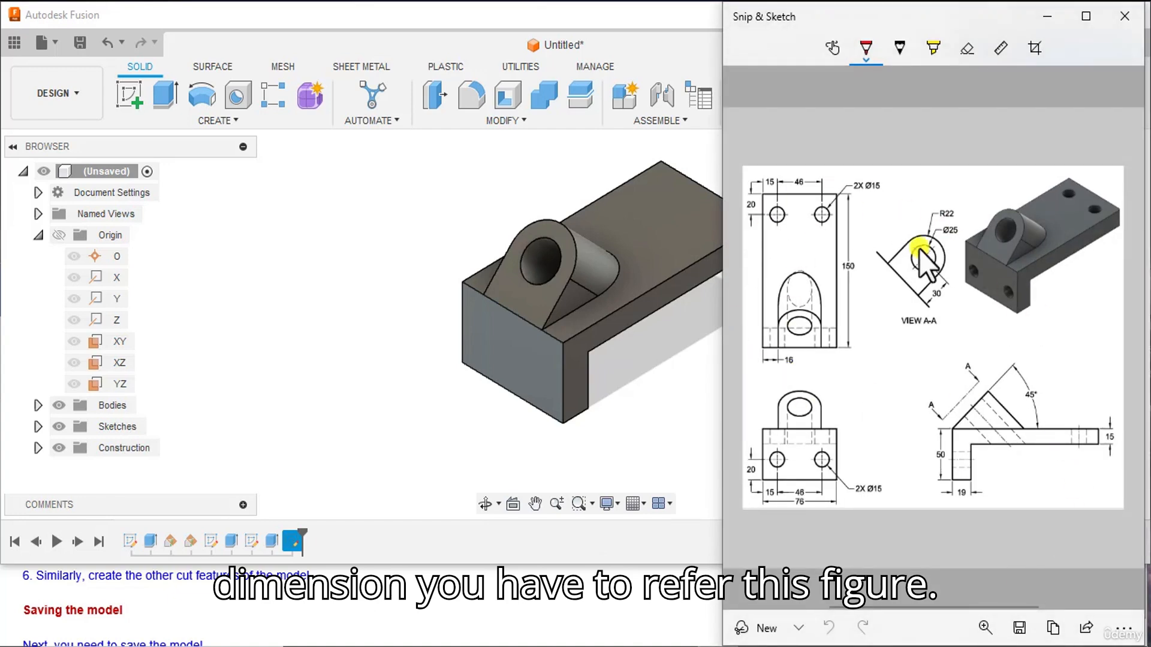
{"action": "left_click", "coordinate": [714, 646]}
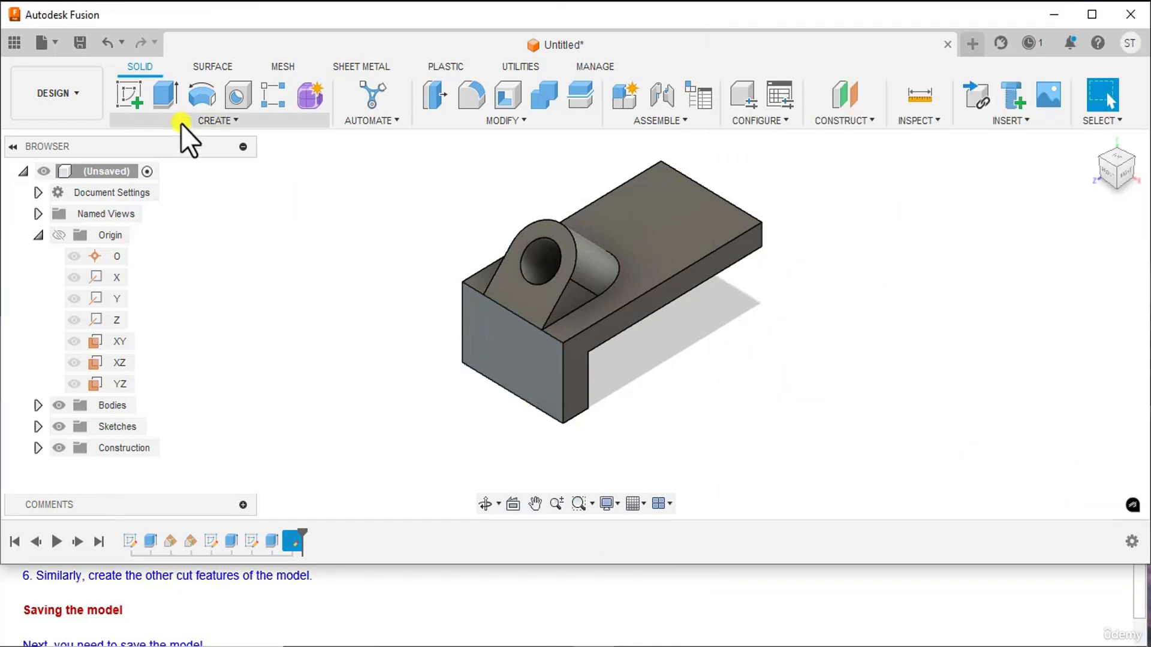
{"action": "left_click", "coordinate": [124, 86]}
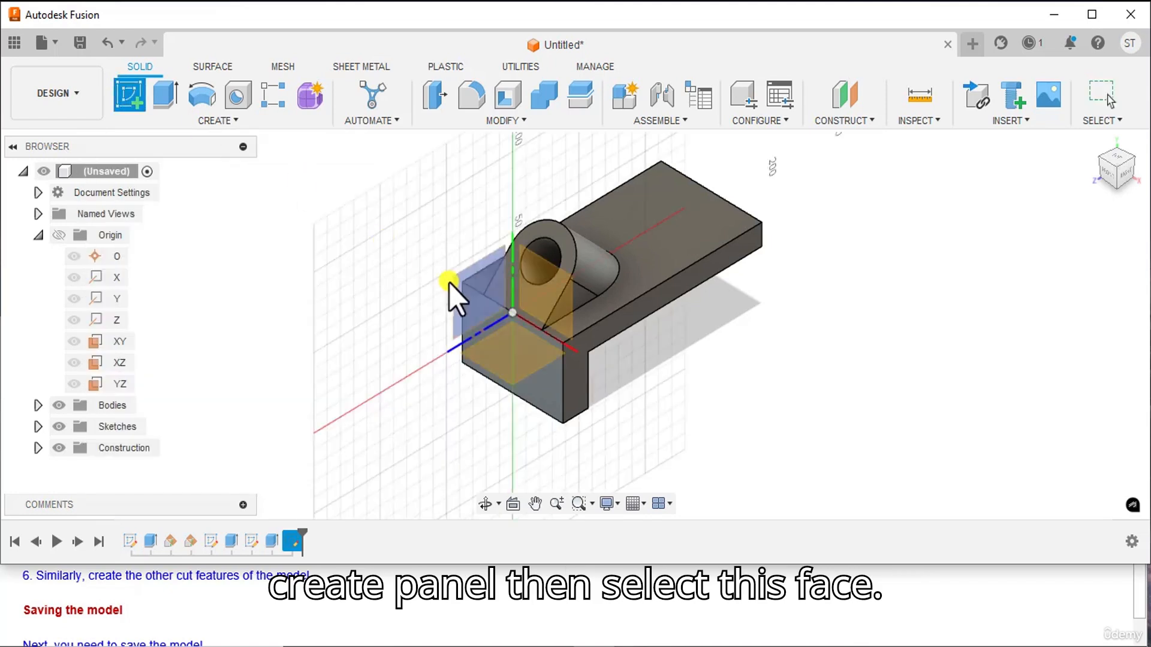
{"action": "left_click", "coordinate": [551, 384]}
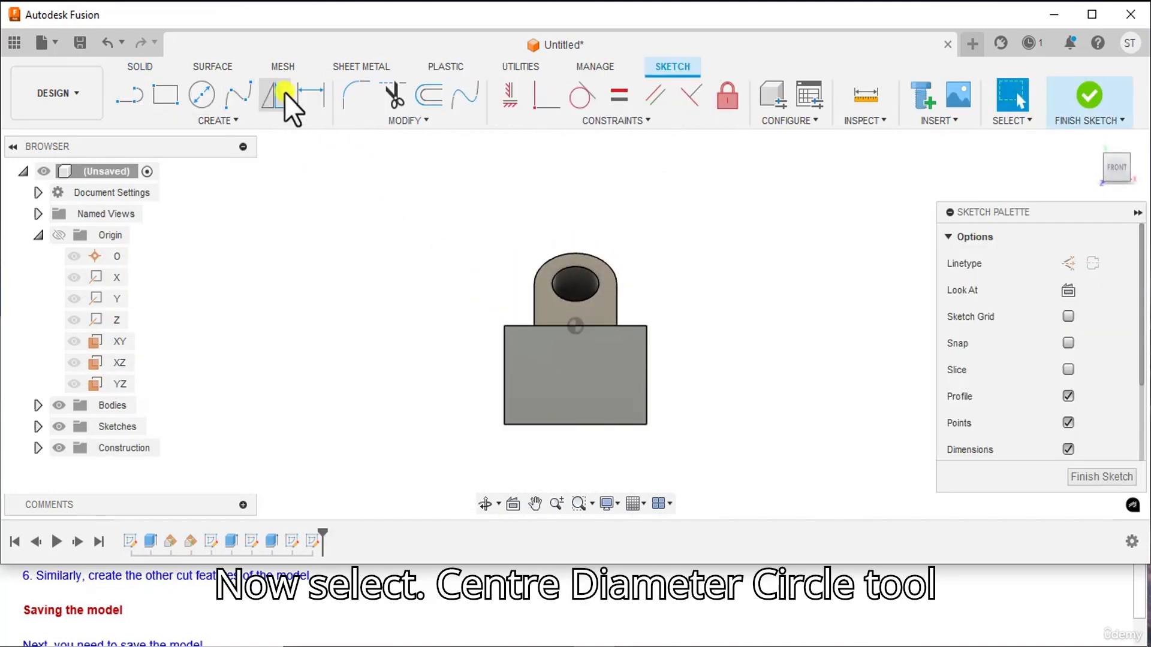
- Draw two center-diameter circles, each about 20 mm across, side by side on the base's front face
{"action": "left_click", "coordinate": [205, 96]}
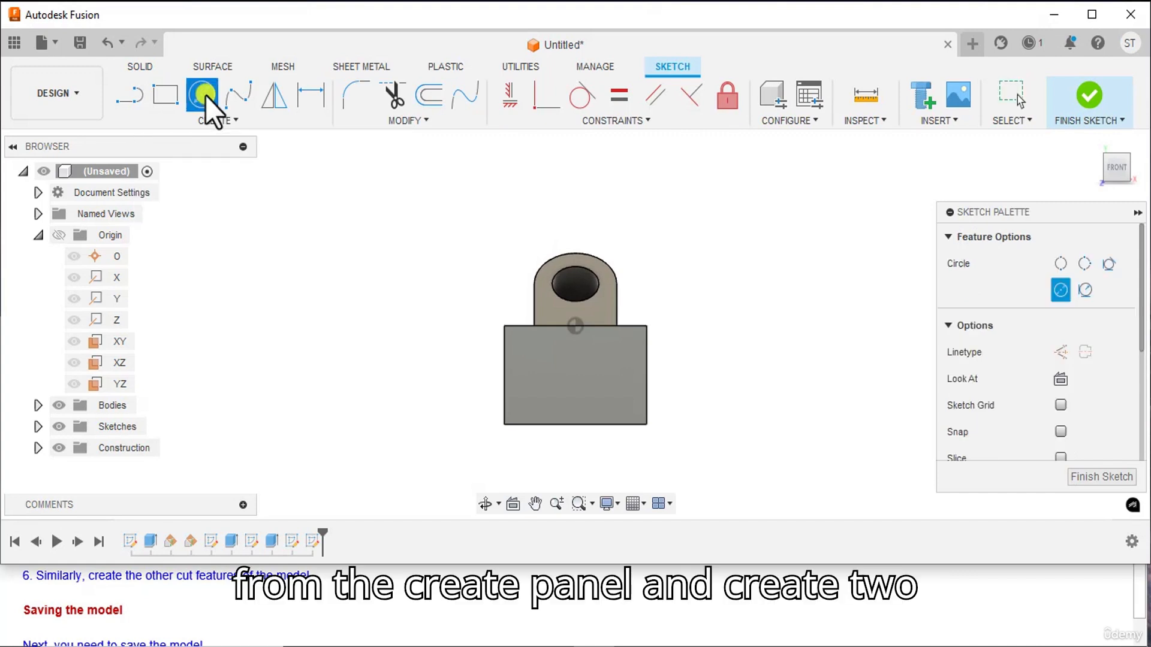
{"action": "left_click", "coordinate": [537, 376]}
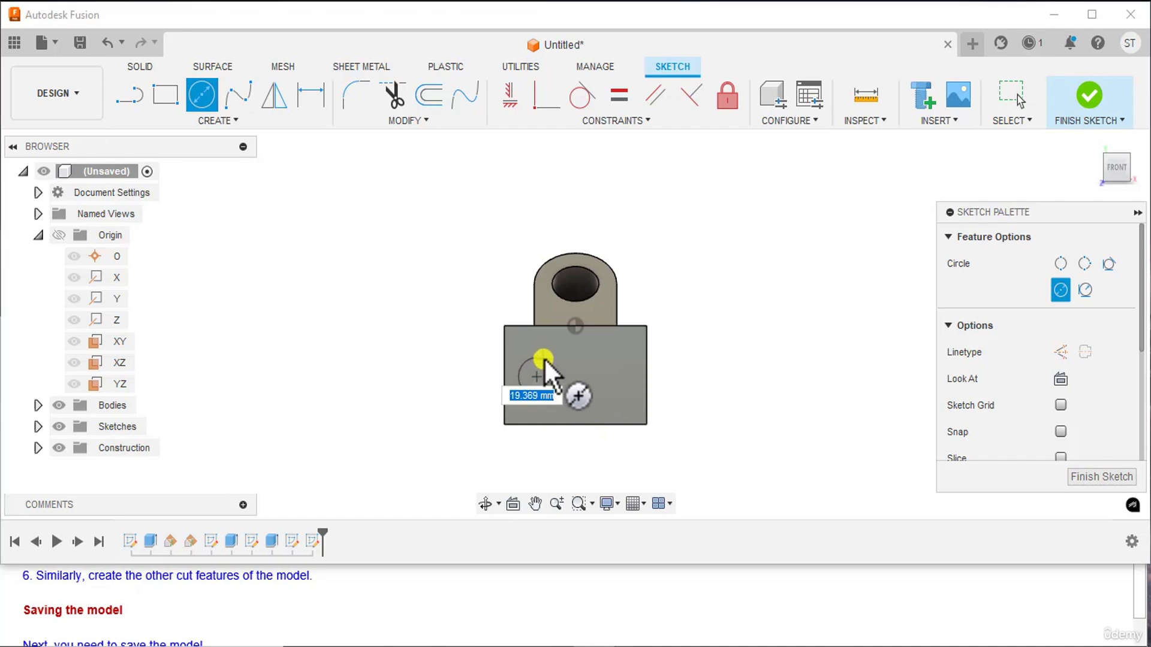
{"action": "left_click", "coordinate": [613, 375]}
{"action": "left_click", "coordinate": [619, 358]}
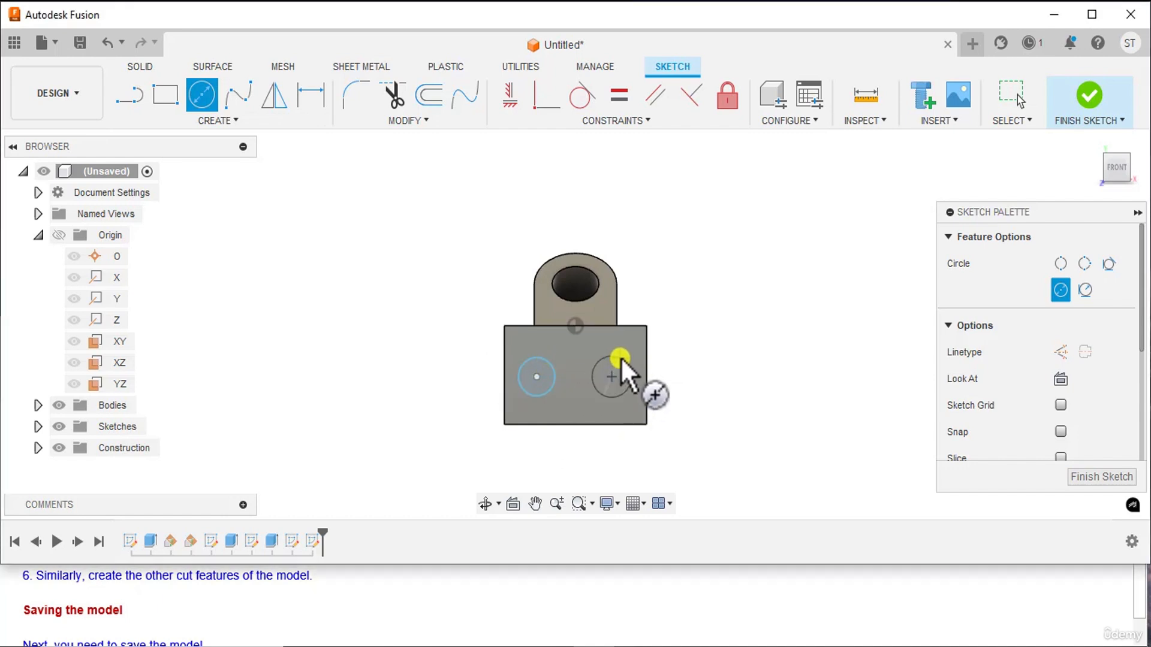
{"action": "right_click", "coordinate": [775, 287]}
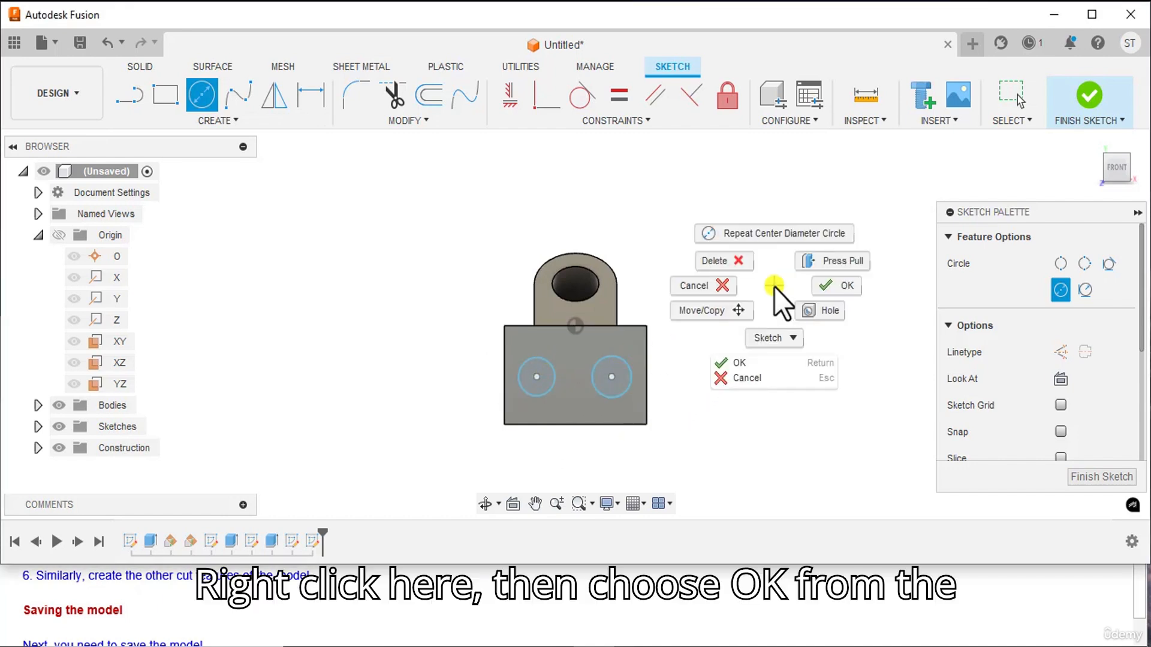
{"action": "left_click", "coordinate": [849, 289]}
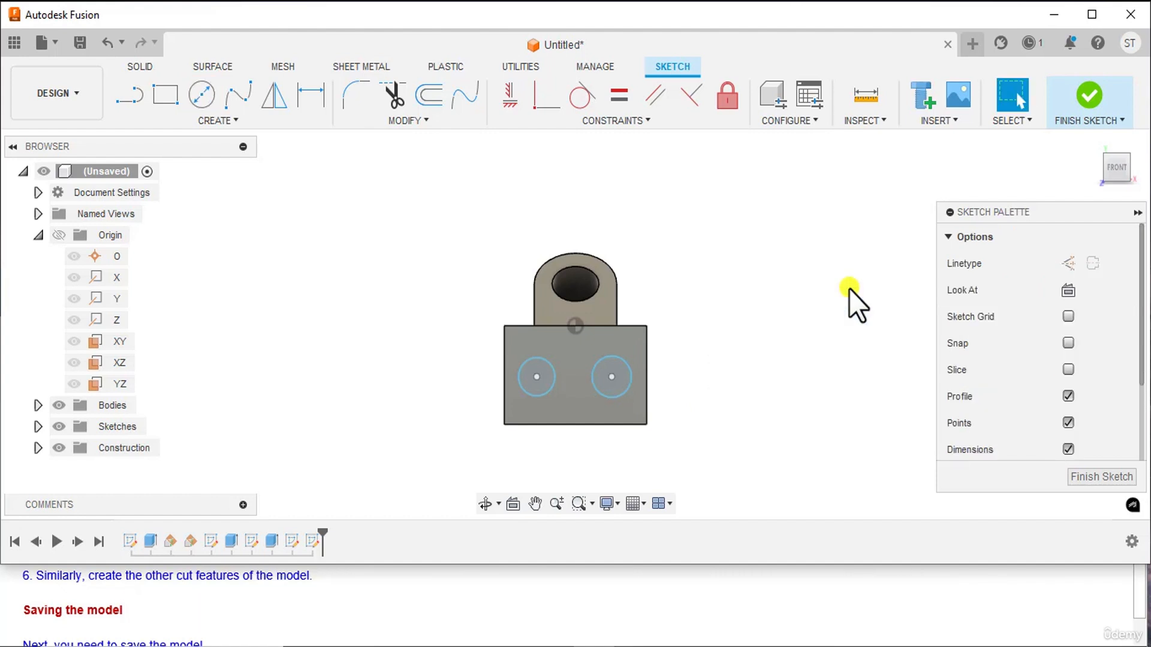
- Align the centers of the two circles on the base's front face with a Horizontal/Vertical constraint
{"action": "left_click", "coordinate": [511, 96]}
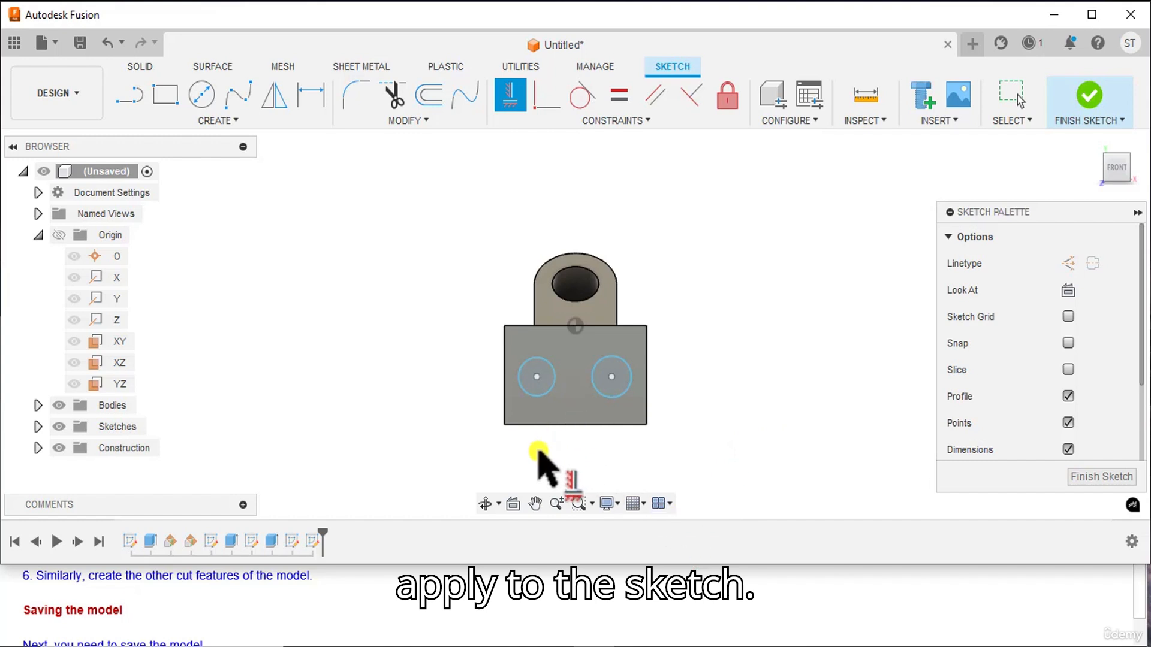
{"action": "left_click", "coordinate": [537, 376]}
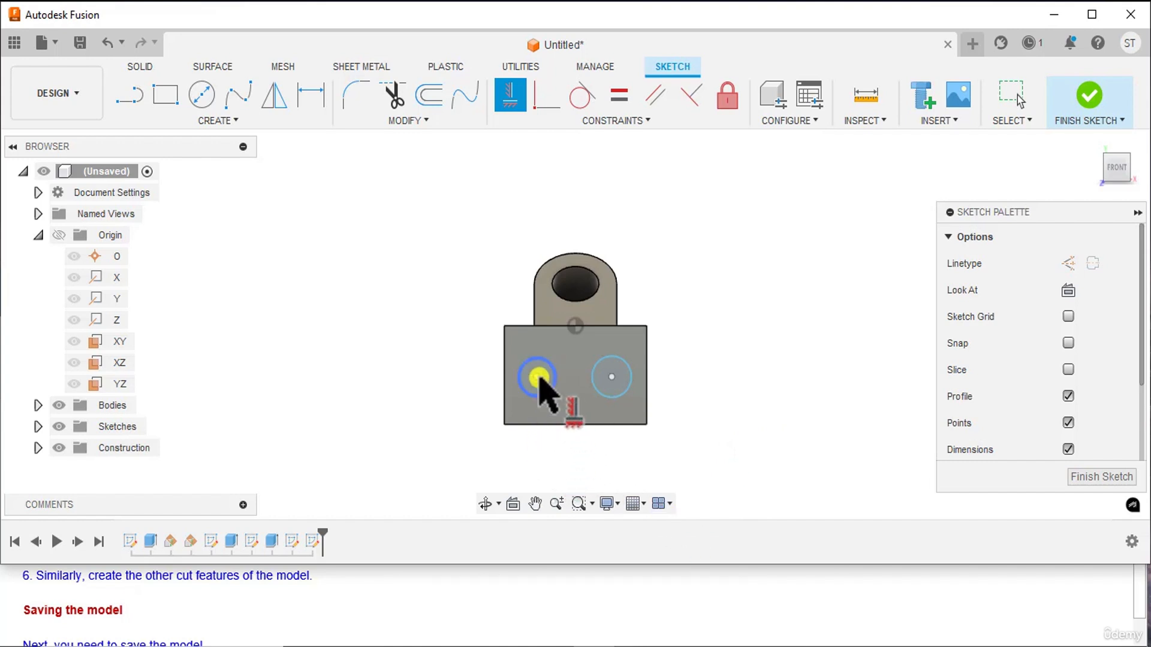
{"action": "left_click", "coordinate": [611, 377]}
{"action": "right_click", "coordinate": [703, 253]}
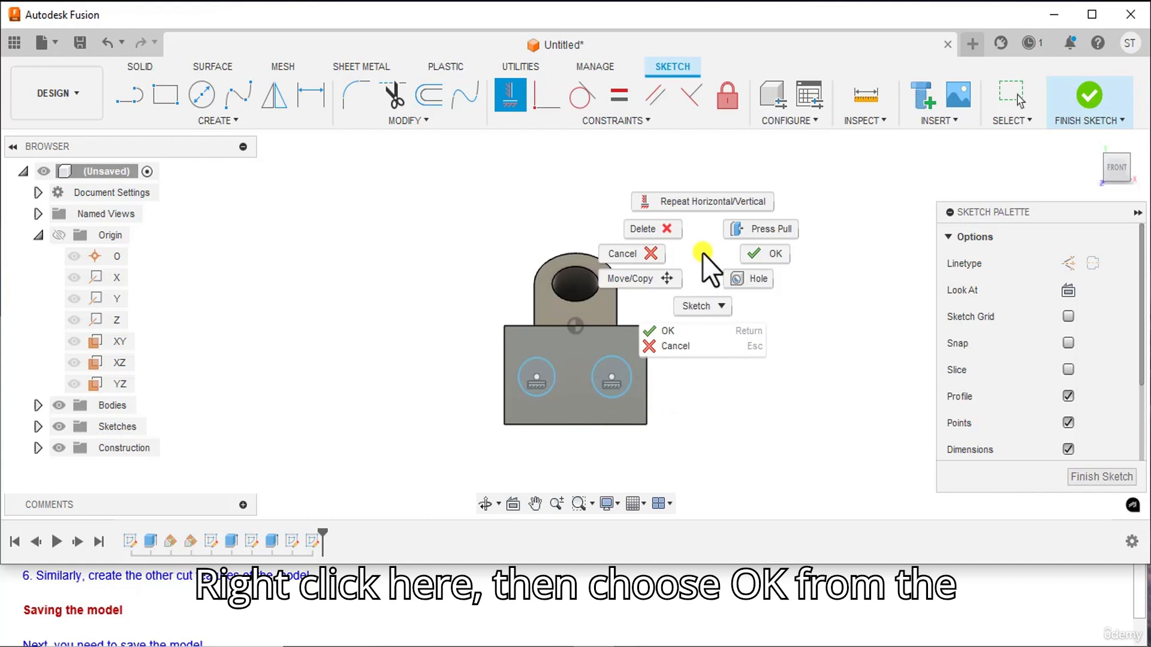
{"action": "left_click", "coordinate": [761, 254]}
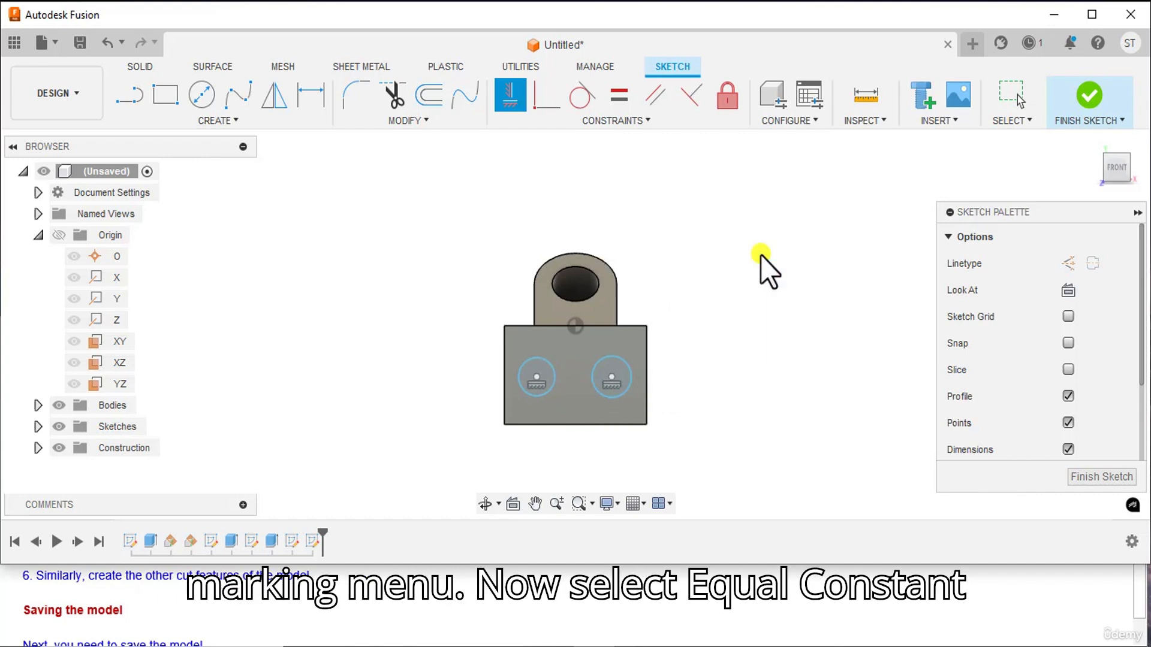
- Make the two circles on the front face the same size with an Equal constraint
{"action": "left_click", "coordinate": [620, 96]}
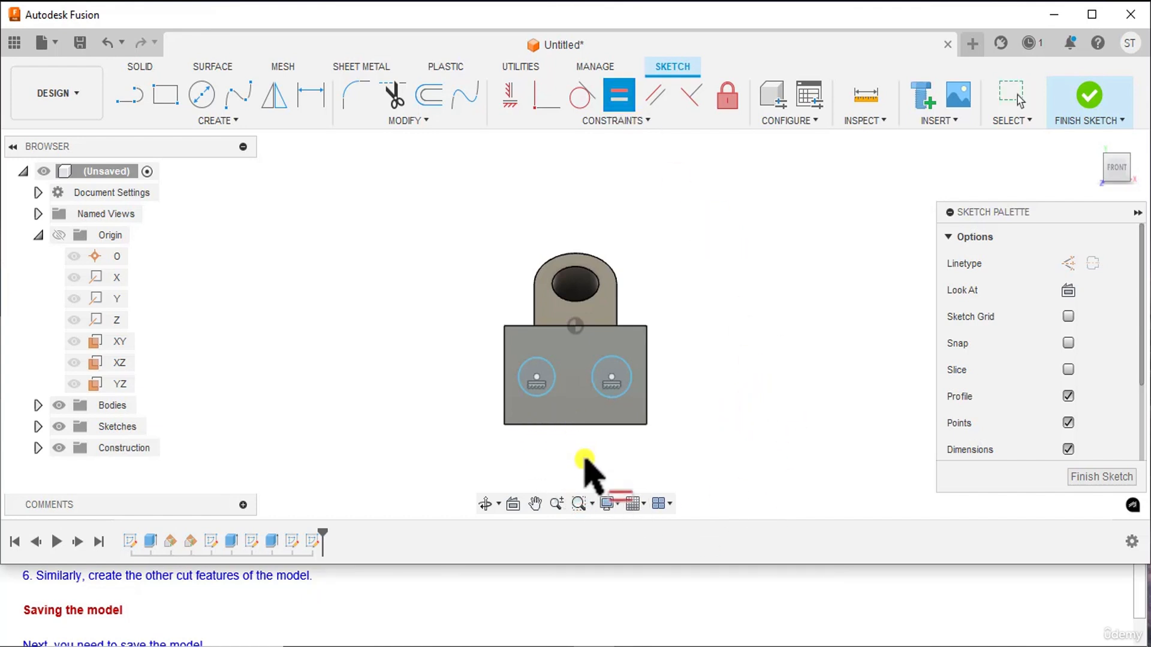
{"action": "left_click", "coordinate": [547, 393]}
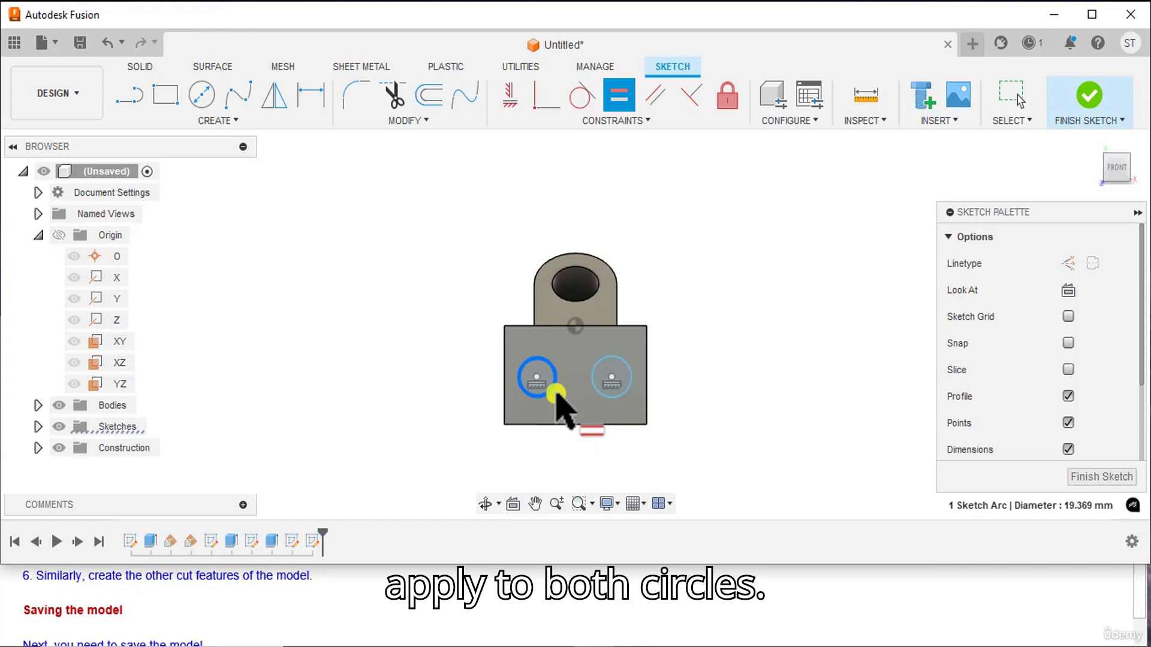
{"action": "left_click", "coordinate": [604, 391]}
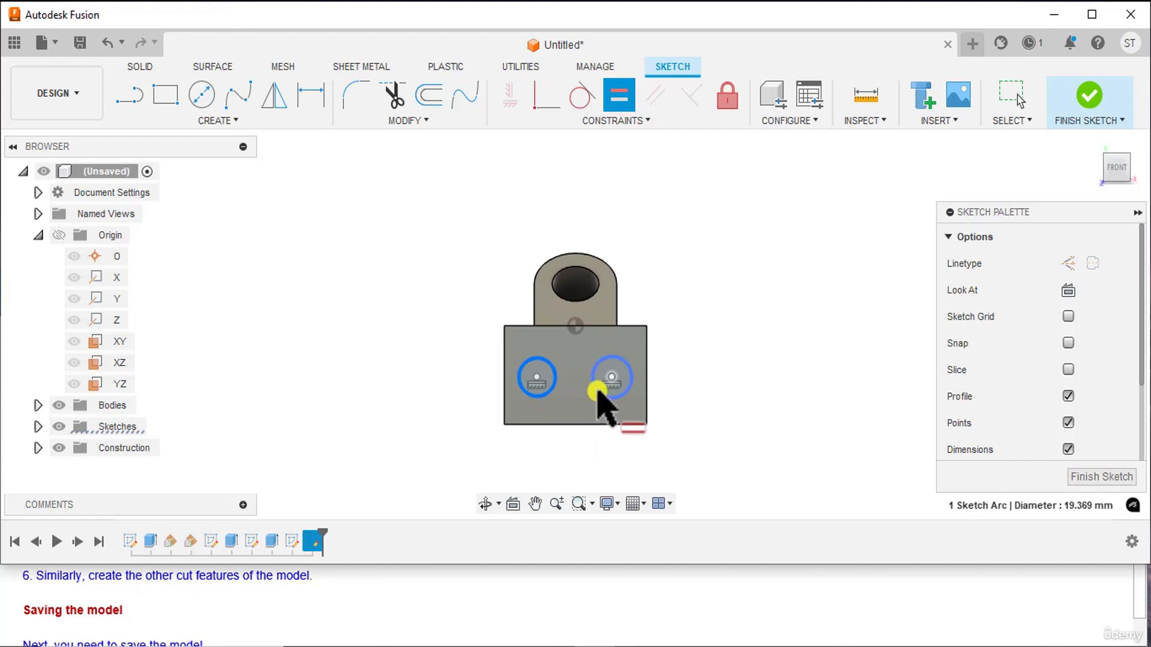
{"action": "right_click", "coordinate": [761, 268]}
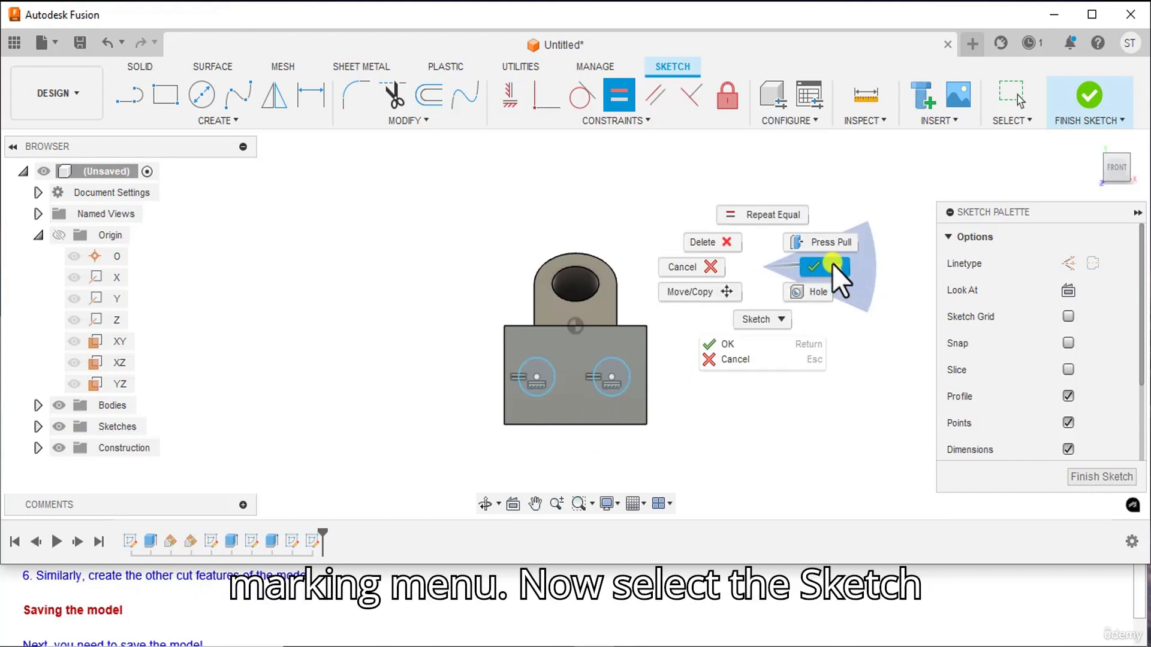
{"action": "left_click", "coordinate": [832, 264]}
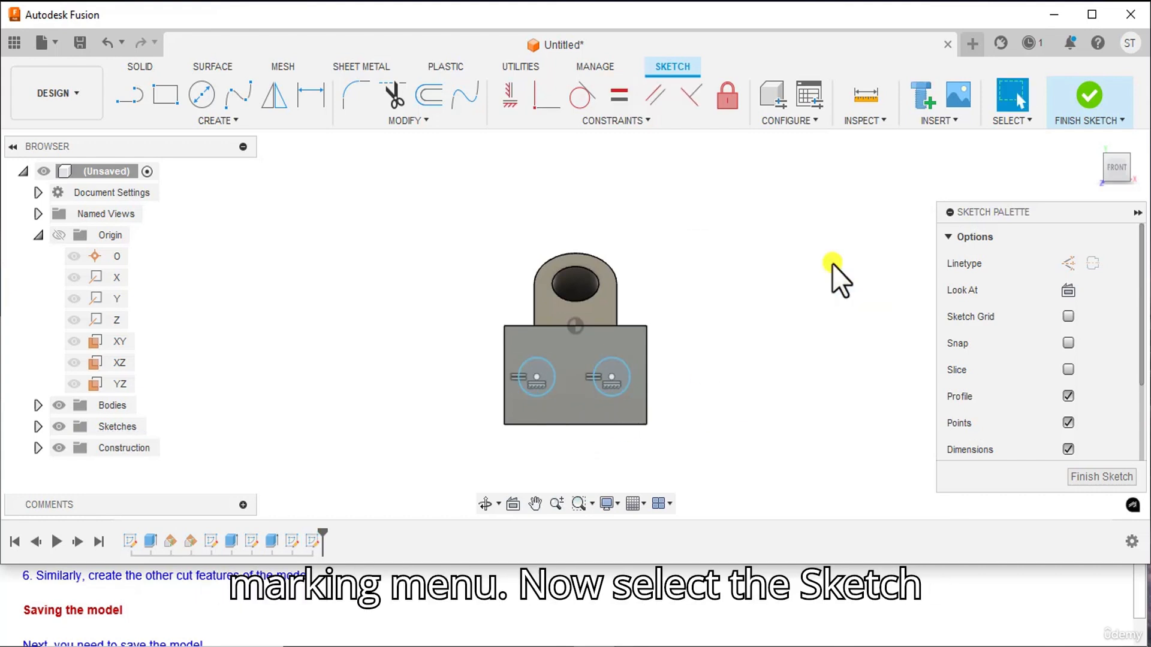
- Dimension the horizontal distance between the two circle centers as 46 mm
{"action": "left_click", "coordinate": [311, 98]}
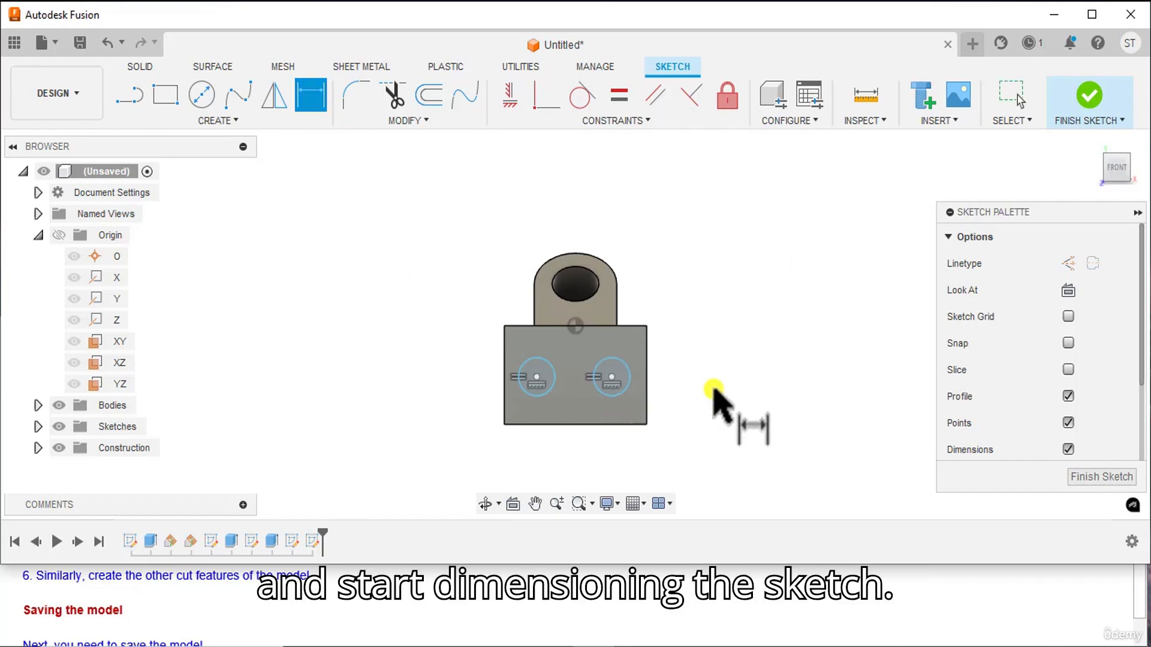
{"action": "left_click", "coordinate": [533, 376]}
{"action": "left_click", "coordinate": [613, 378]}
{"action": "left_click", "coordinate": [580, 457]}
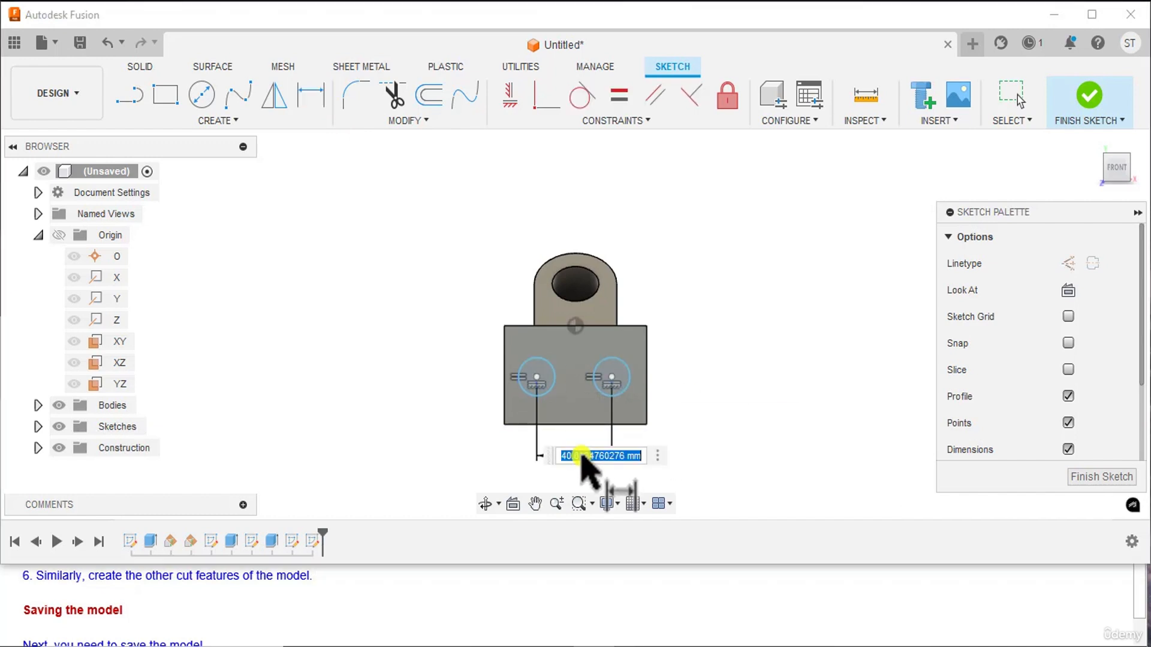
{"action": "type", "text": "4"}
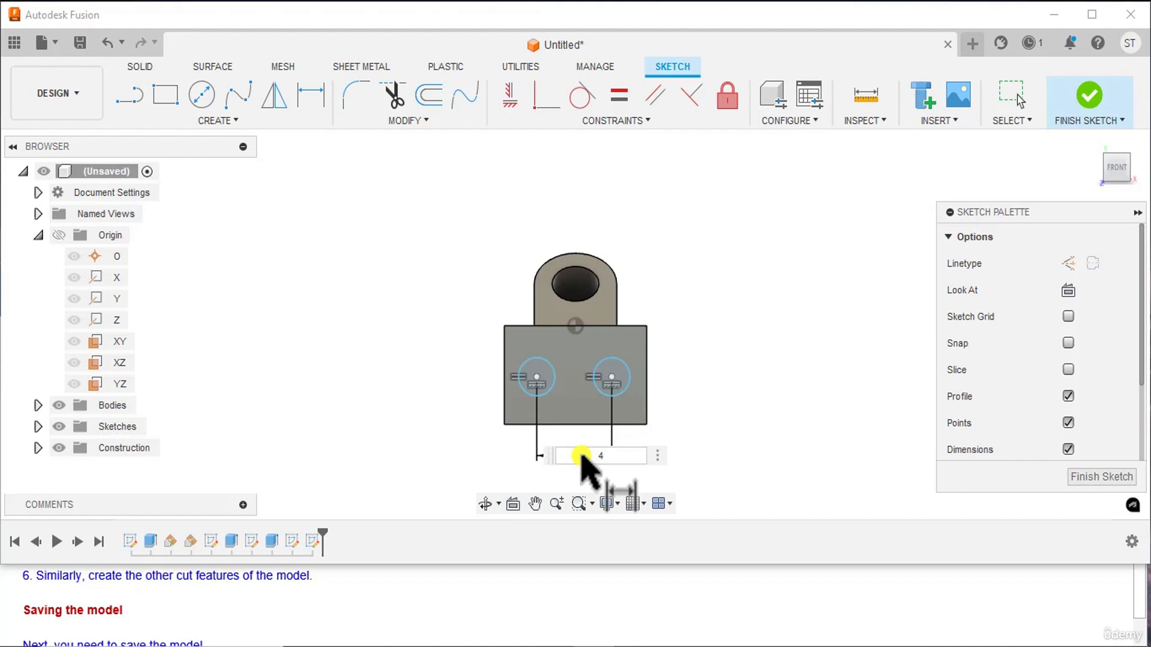
{"action": "type", "text": "6"}
{"action": "key", "text": "Return"}
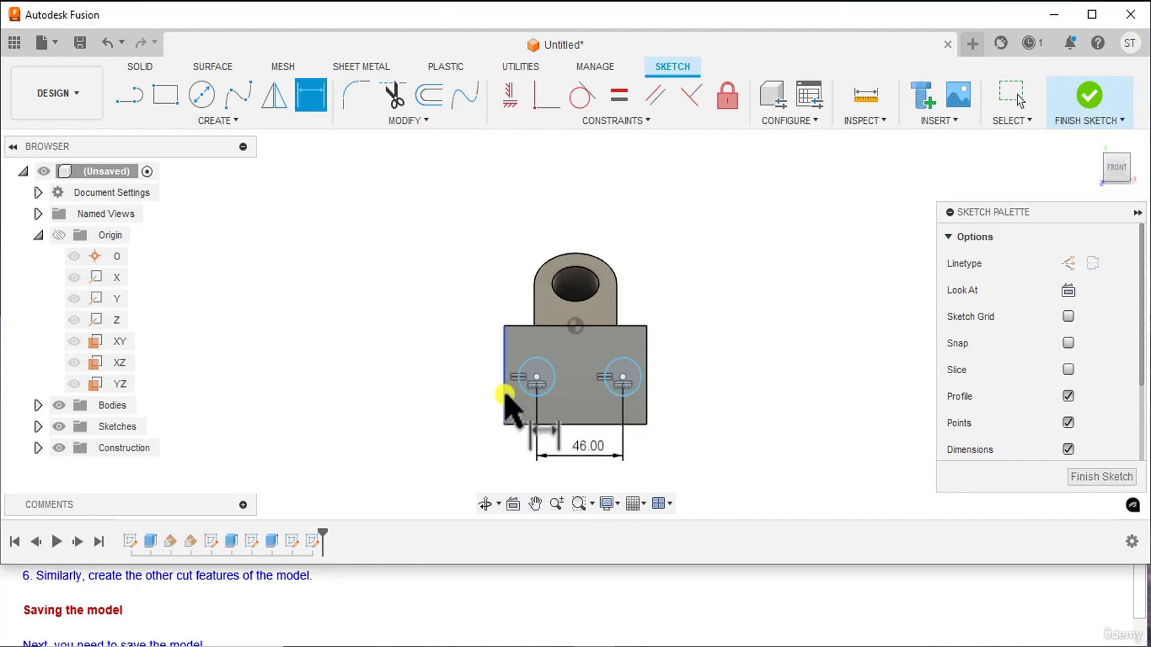
- Dimension the left circle's center 15 mm from the front face's left vertical edge
{"action": "left_click", "coordinate": [504, 396]}
{"action": "left_click", "coordinate": [536, 377]}
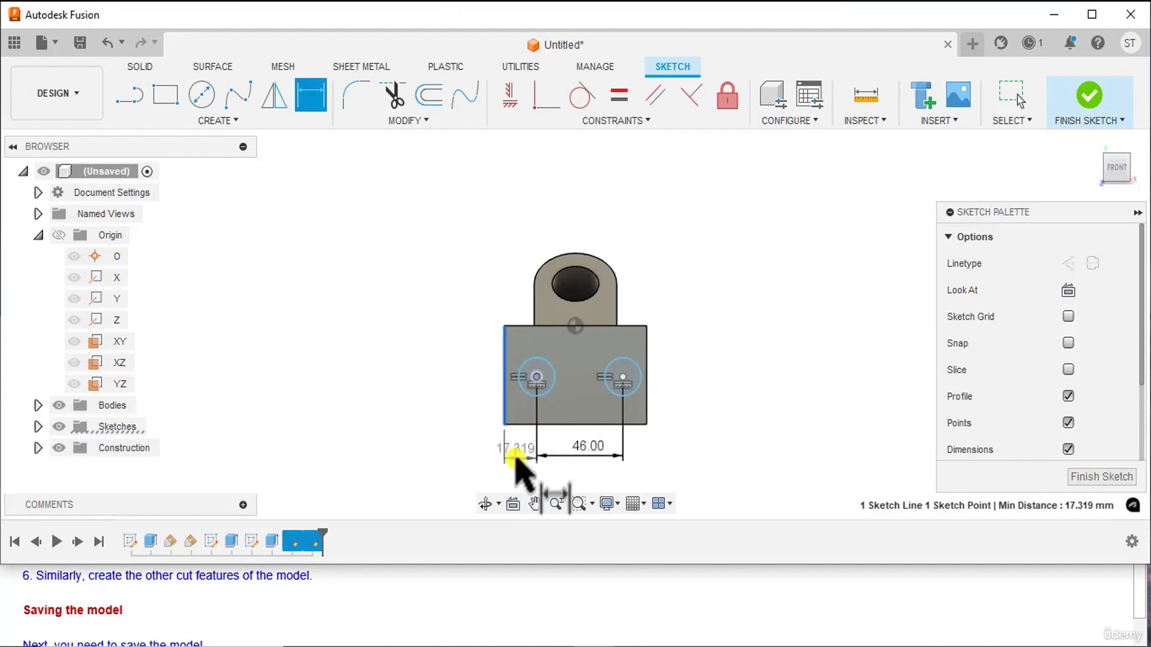
{"action": "left_click", "coordinate": [514, 458]}
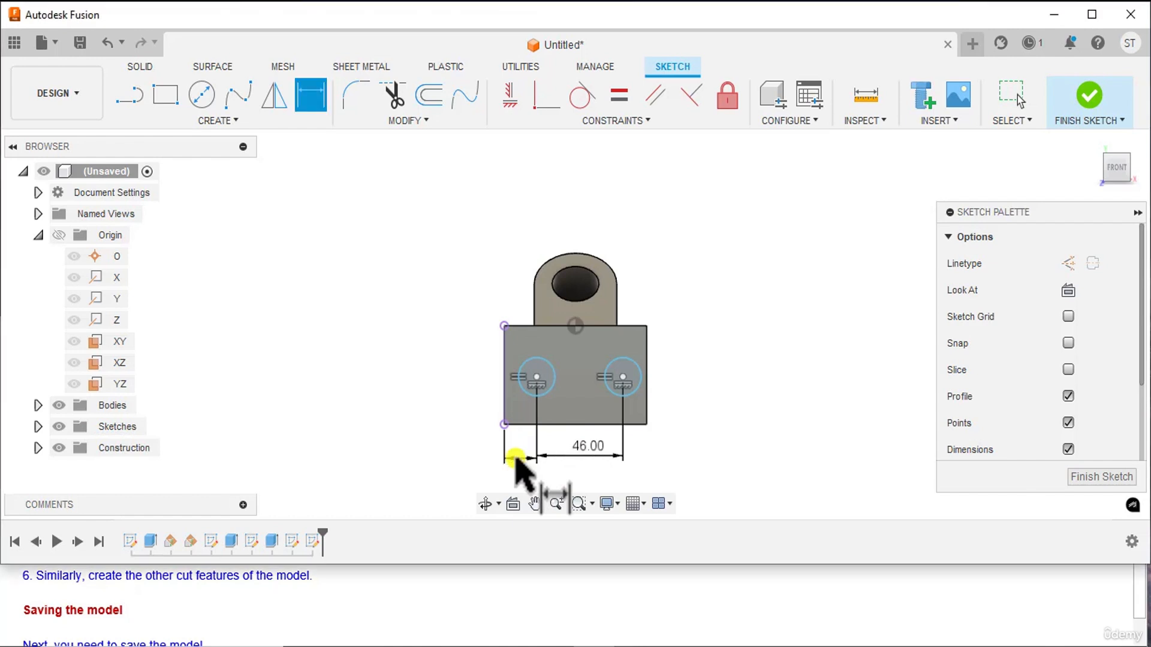
{"action": "type", "text": "15"}
{"action": "key", "text": "Return"}
- Dimension the left circle's center 20 mm above the front face's bottom edge
{"action": "left_click", "coordinate": [578, 425]}
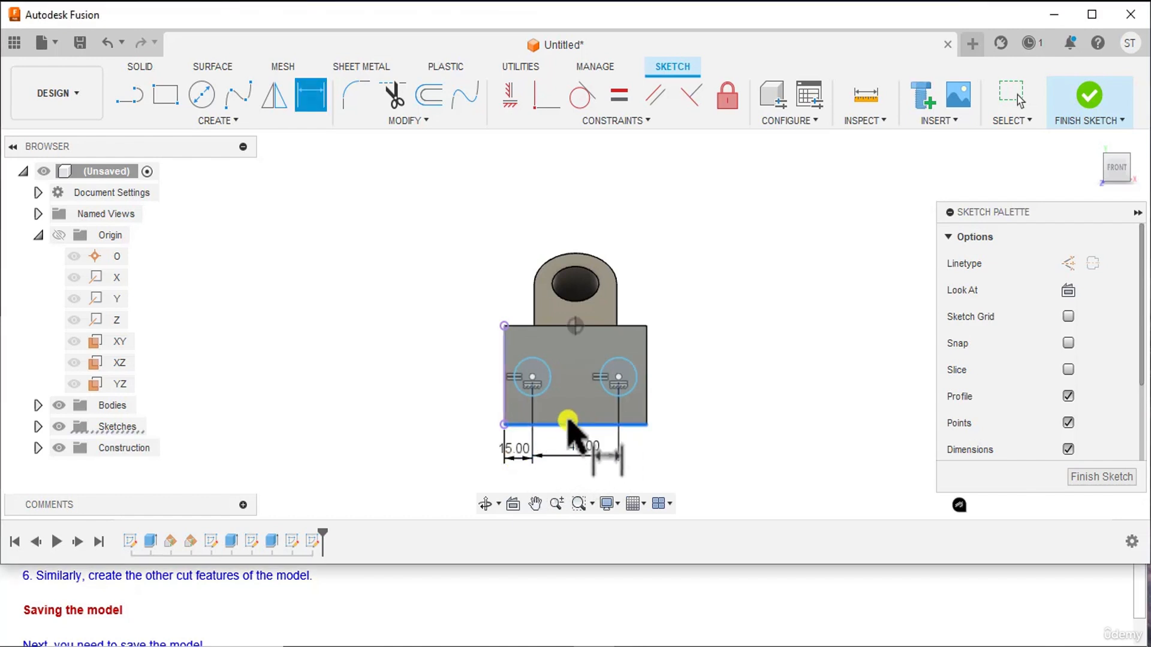
{"action": "left_click", "coordinate": [522, 378]}
{"action": "left_click", "coordinate": [472, 396]}
{"action": "type", "text": "2"}
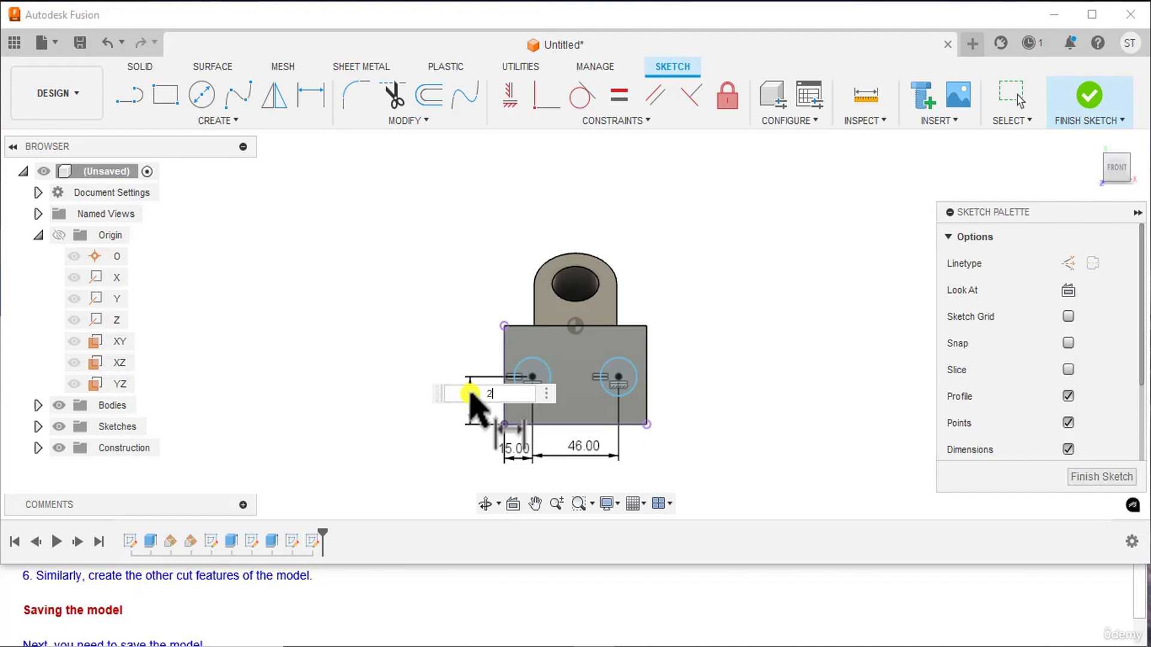
{"action": "type", "text": "0"}
{"action": "key", "text": "Return"}
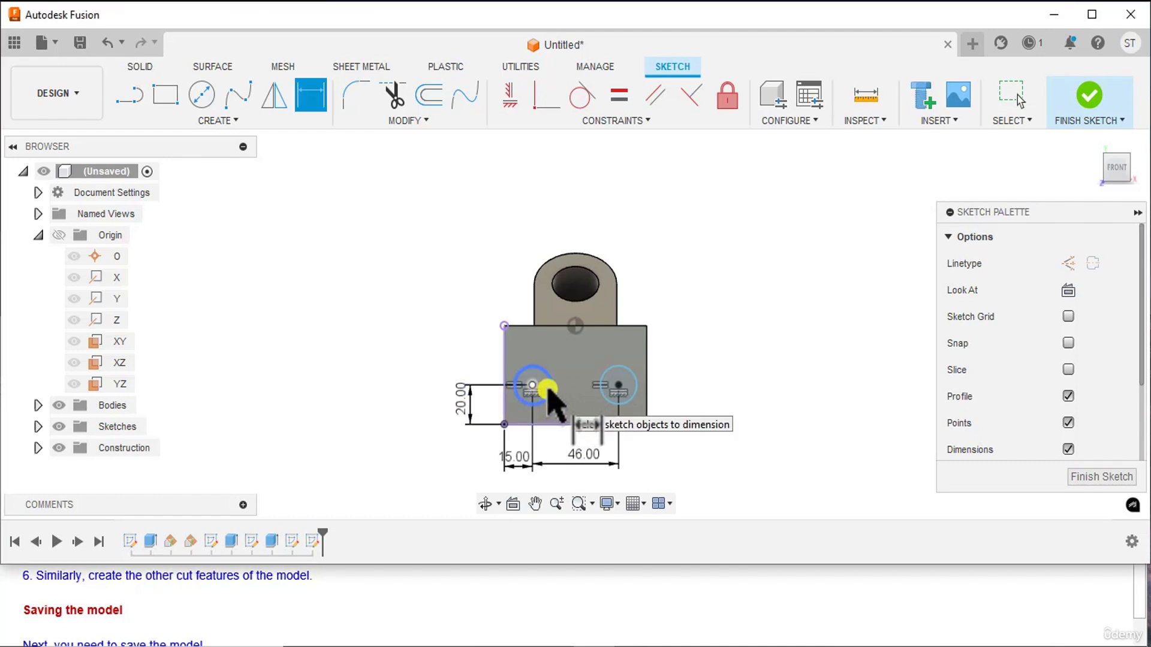
- Dimension the left circle's diameter as 15 mm and end the dimensioning
{"action": "left_click", "coordinate": [548, 390]}
{"action": "left_click", "coordinate": [438, 321]}
{"action": "type", "text": "1"}
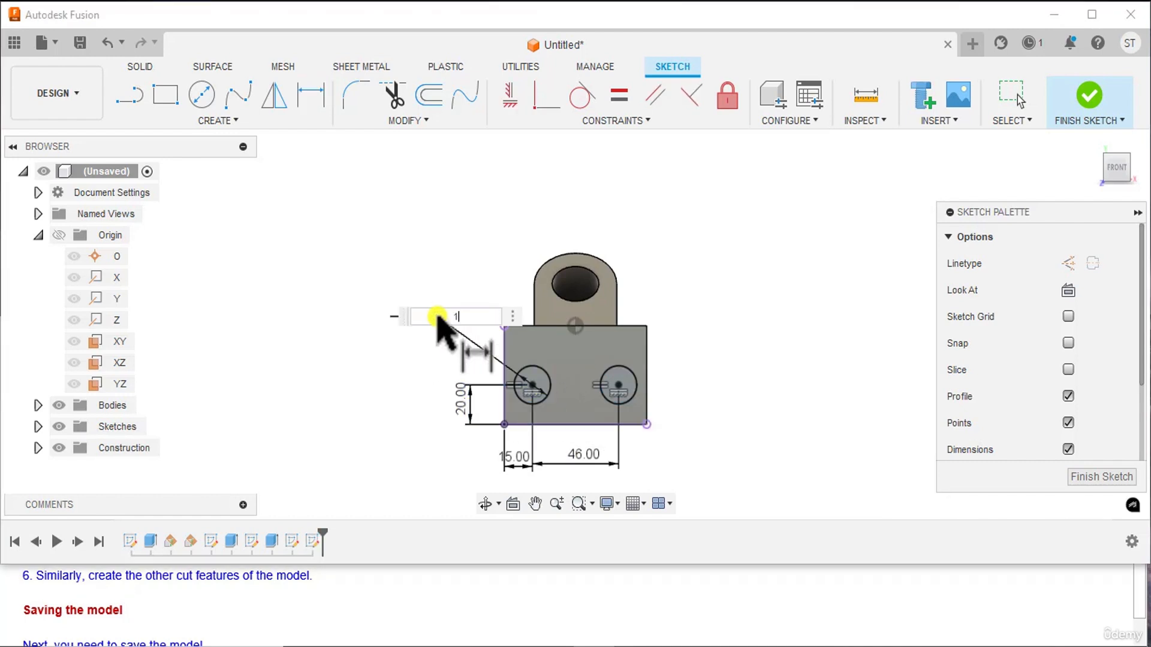
{"action": "type", "text": "5"}
{"action": "key", "text": "Return"}
{"action": "right_click", "coordinate": [811, 257]}
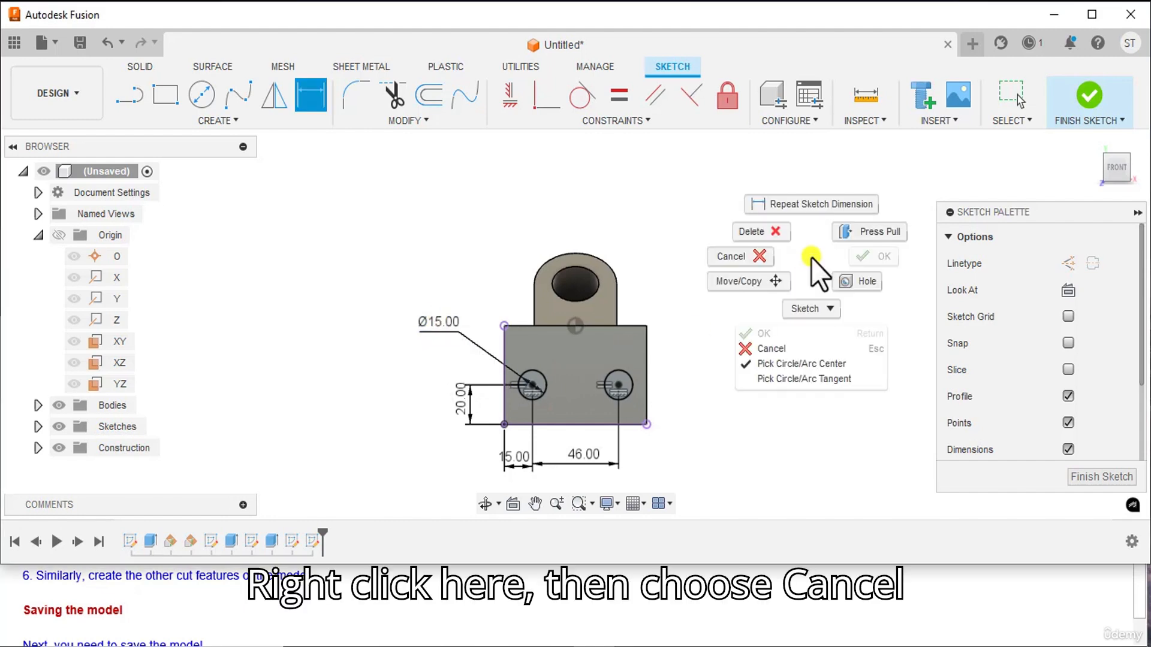
{"action": "left_click", "coordinate": [732, 255]}
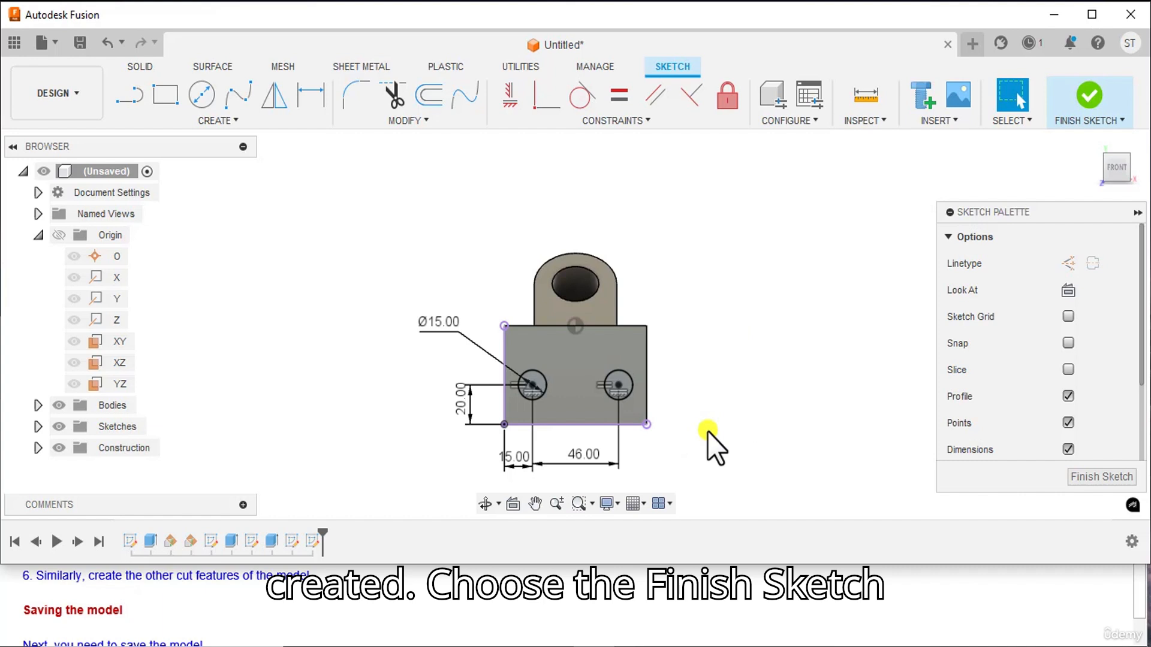
- Finish the sketch and extrude both circles as a Cut with extent All and the direction flipped into the base
{"action": "left_click", "coordinate": [1098, 96]}
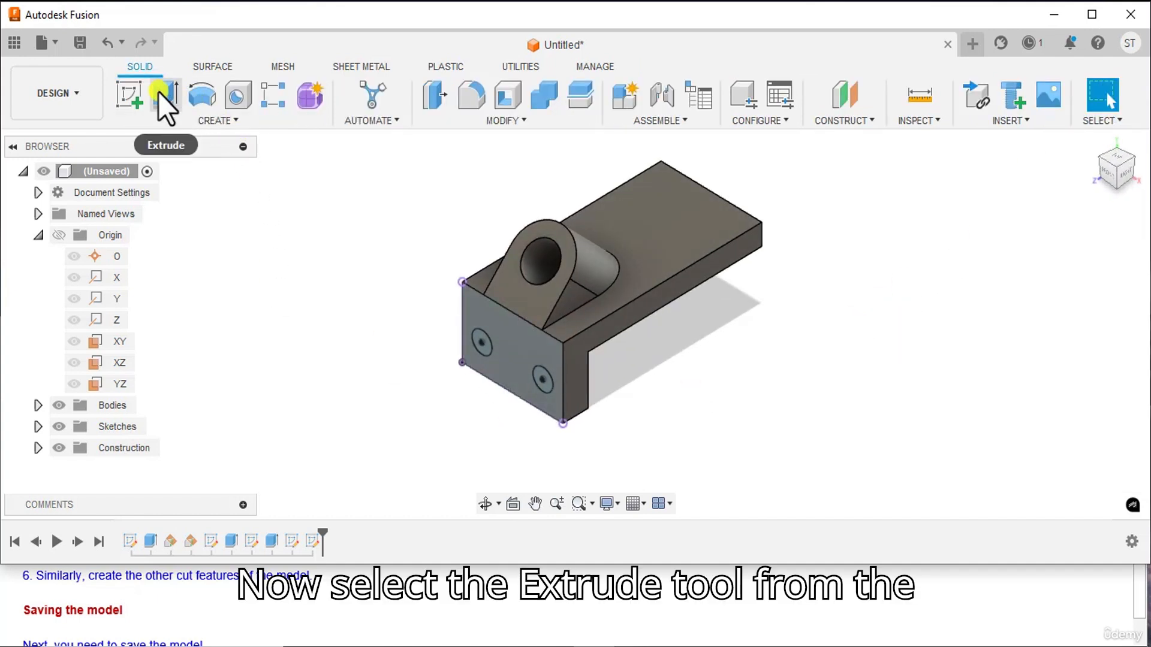
{"action": "left_click", "coordinate": [158, 92]}
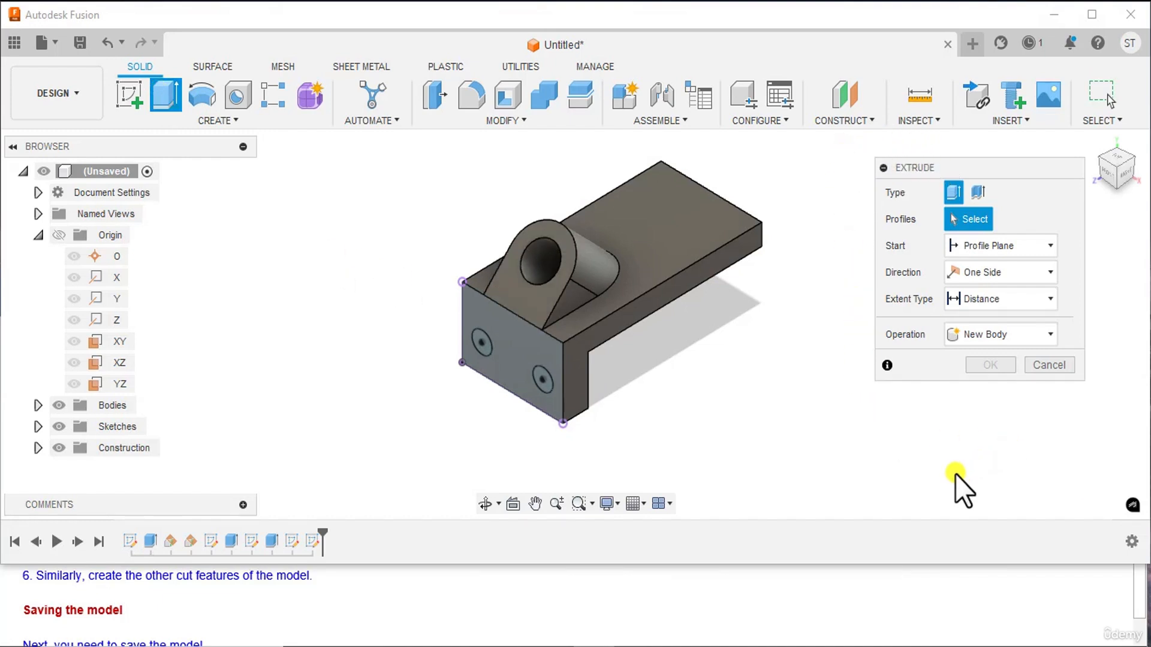
{"action": "left_click", "coordinate": [481, 354]}
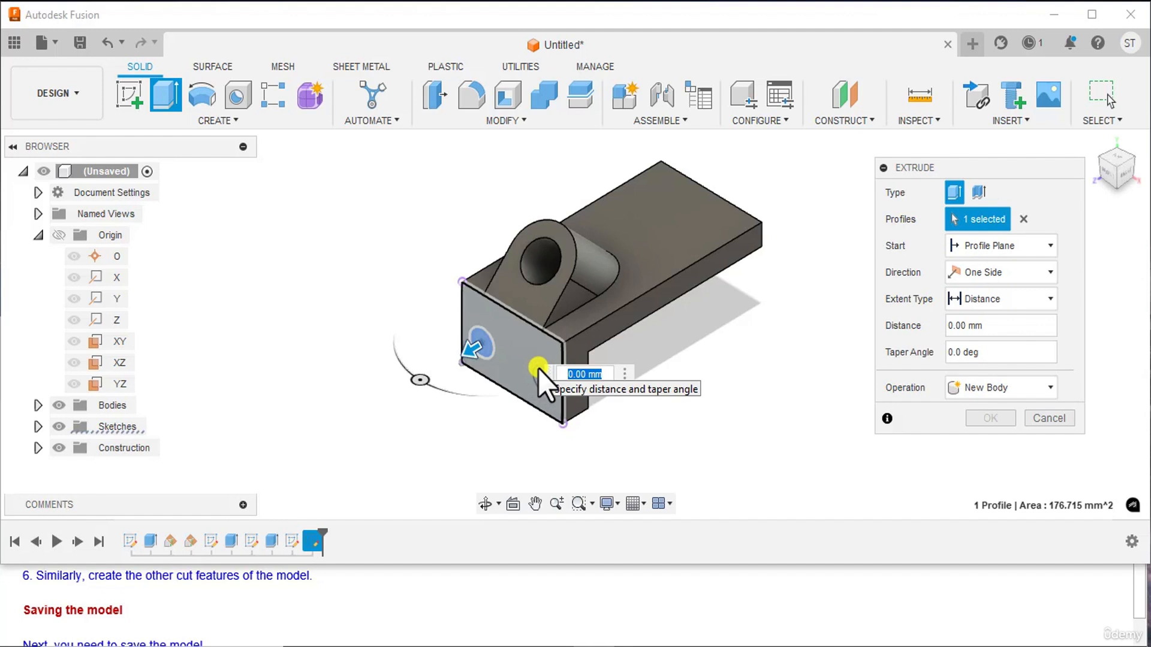
{"action": "left_click", "coordinate": [536, 370]}
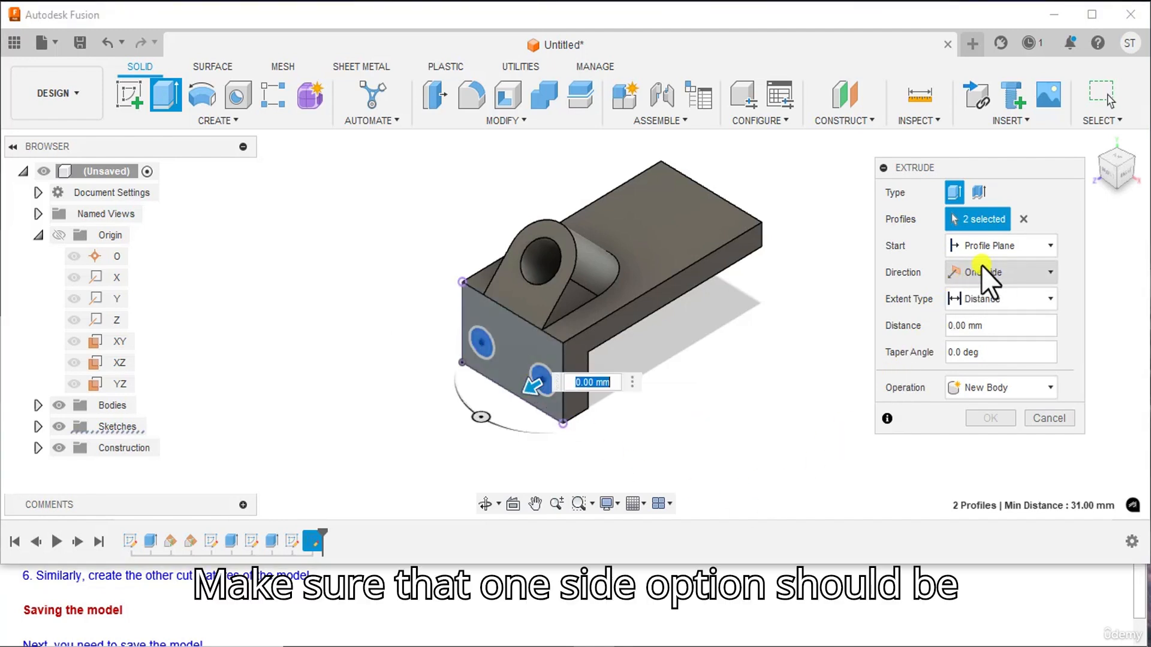
{"action": "left_click", "coordinate": [979, 300]}
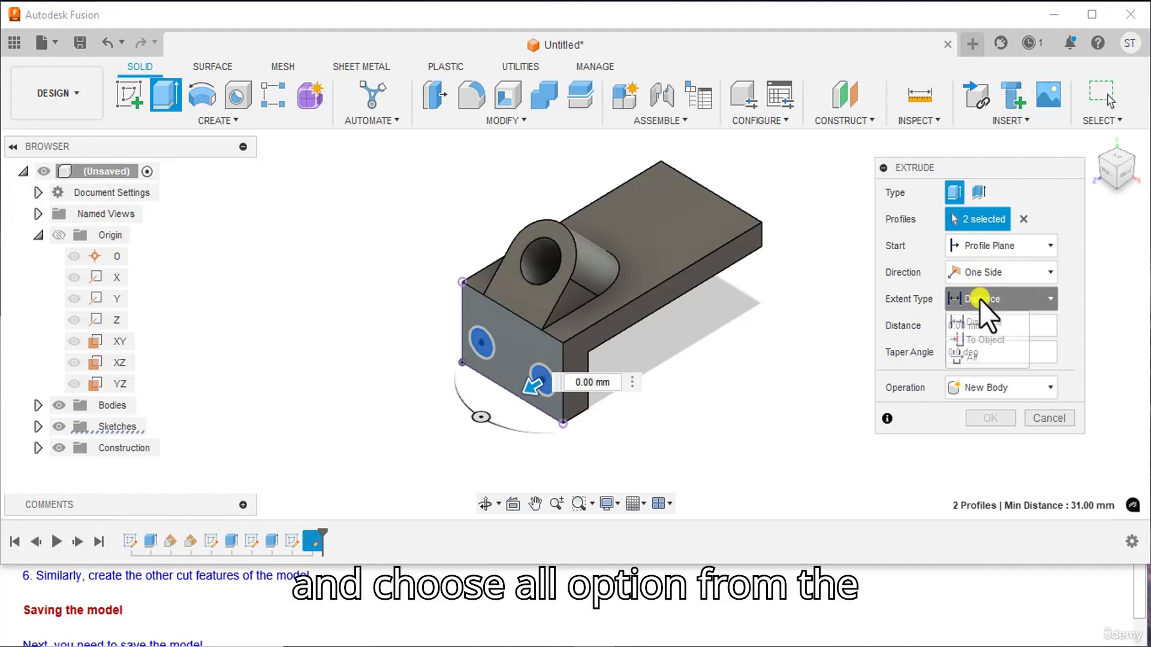
{"action": "left_click", "coordinate": [962, 356]}
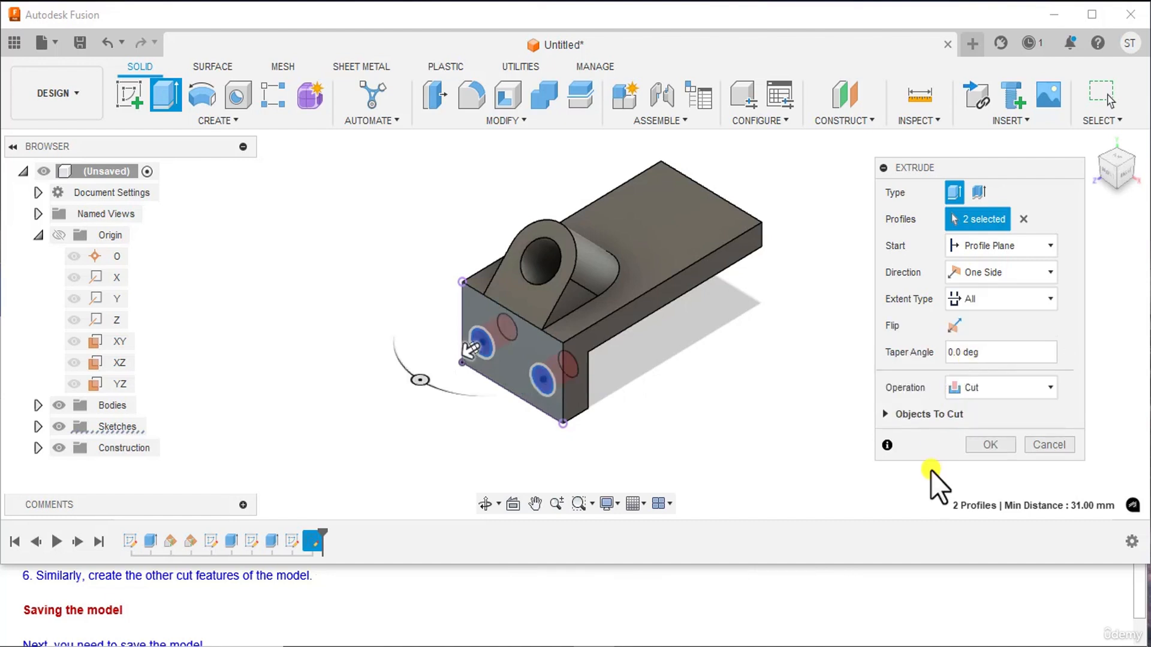
{"action": "left_click", "coordinate": [958, 322]}
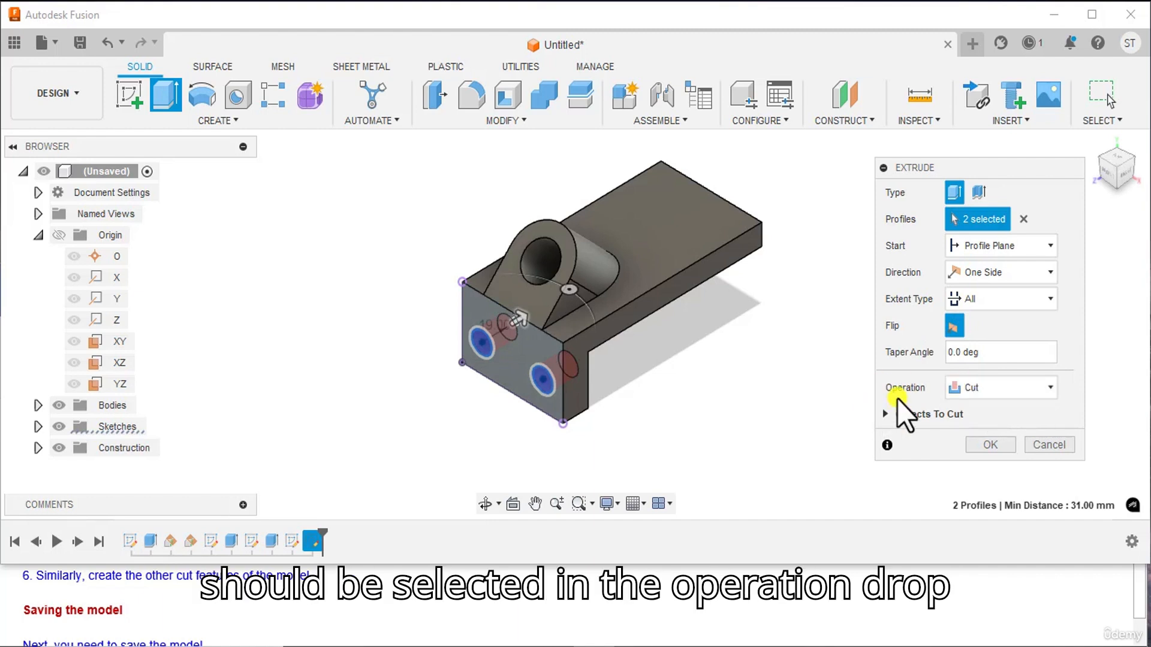
{"action": "left_click", "coordinate": [988, 445]}
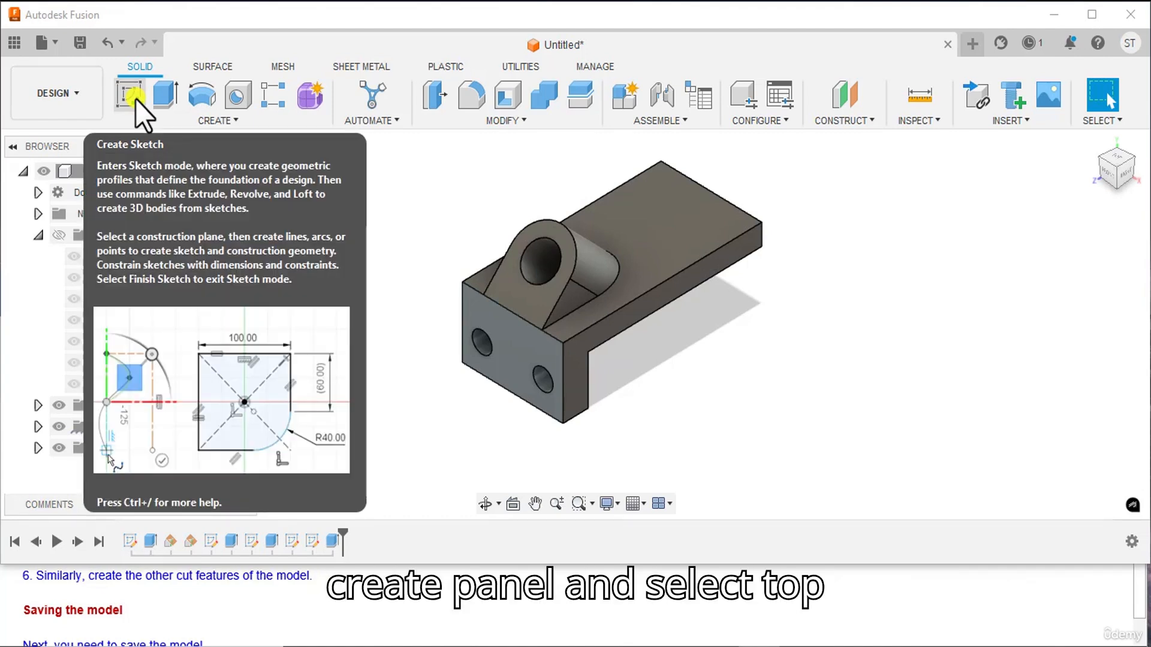
- Start a sketch on the base's top face and draw two center-diameter circles side by side near the end opposite the arch
{"action": "left_click", "coordinate": [135, 99]}
{"action": "left_click", "coordinate": [661, 251]}
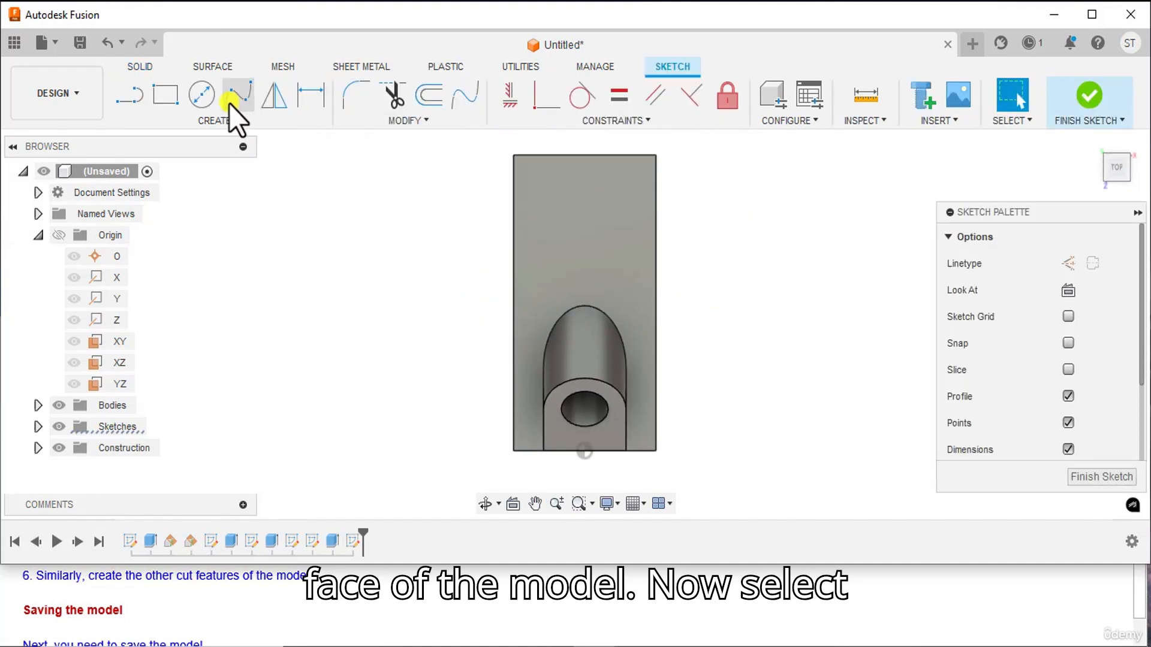
{"action": "left_click", "coordinate": [197, 102]}
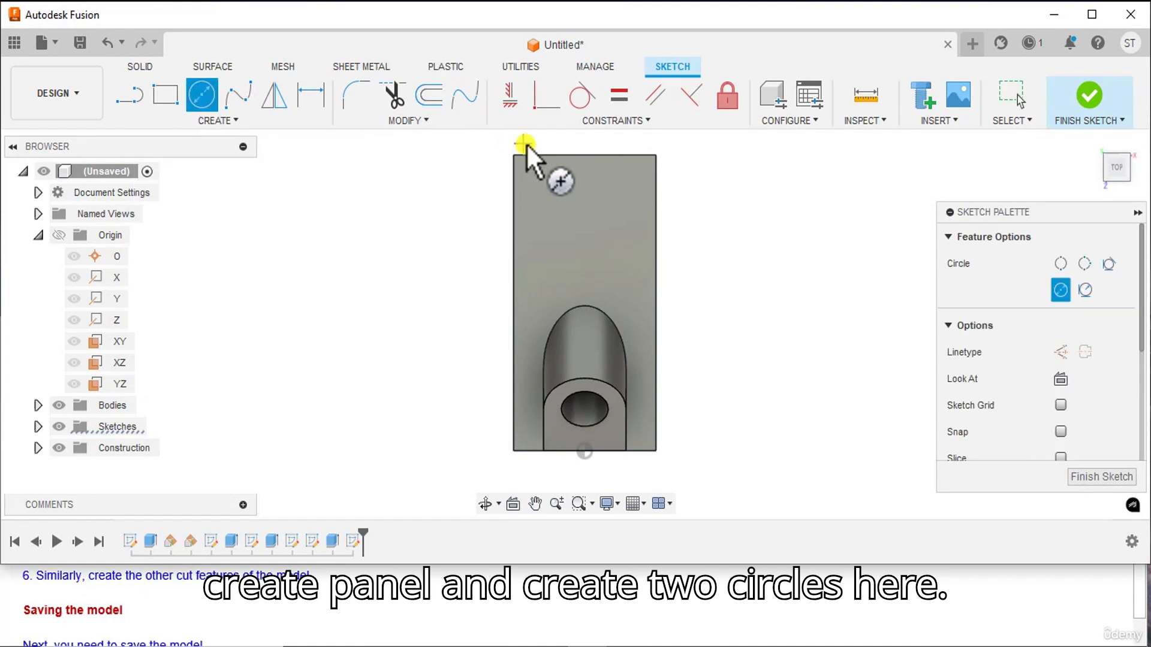
{"action": "left_click", "coordinate": [545, 211]}
{"action": "left_click", "coordinate": [562, 192]}
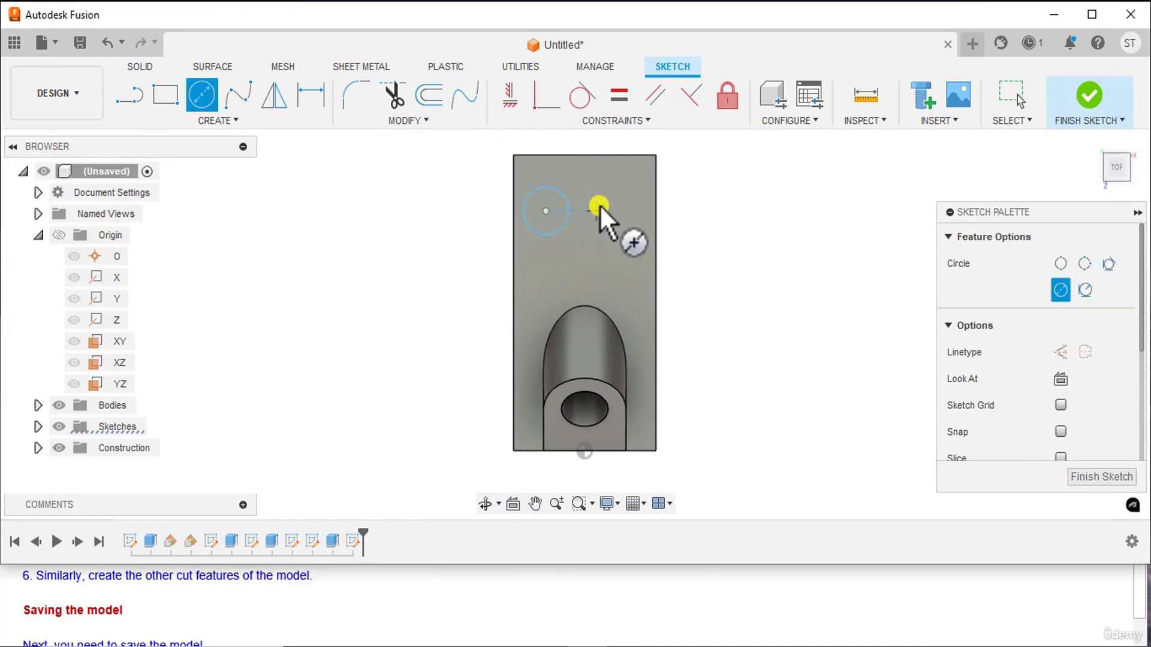
{"action": "left_click", "coordinate": [617, 204]}
{"action": "left_click", "coordinate": [643, 196]}
{"action": "right_click", "coordinate": [709, 181]}
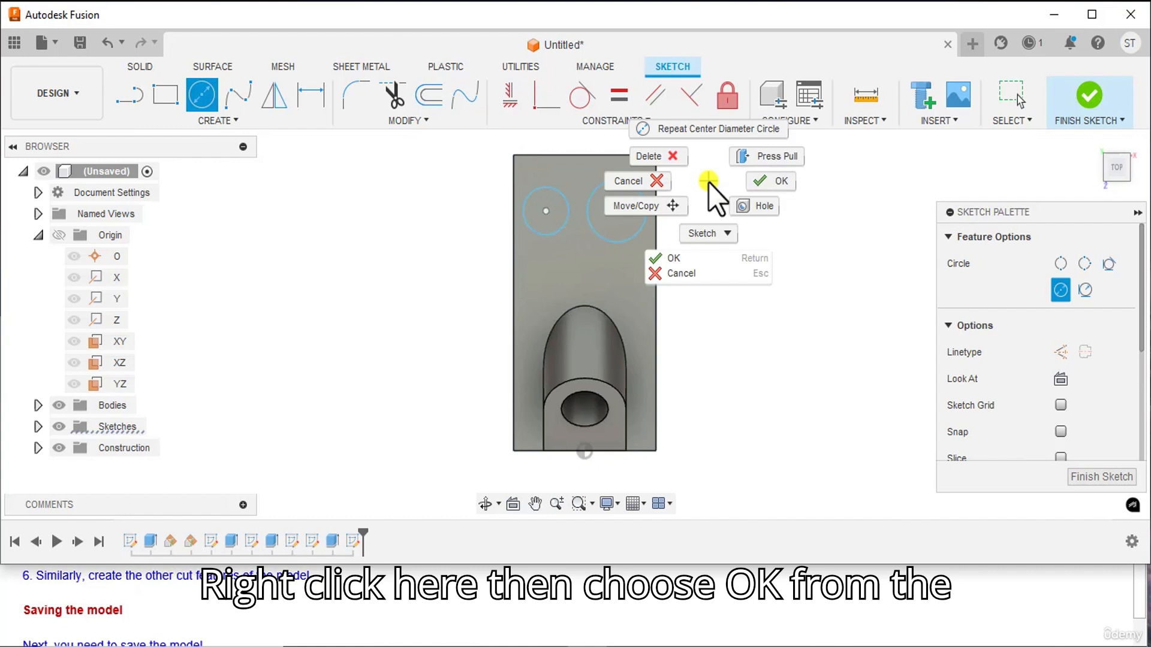
{"action": "left_click", "coordinate": [762, 183]}
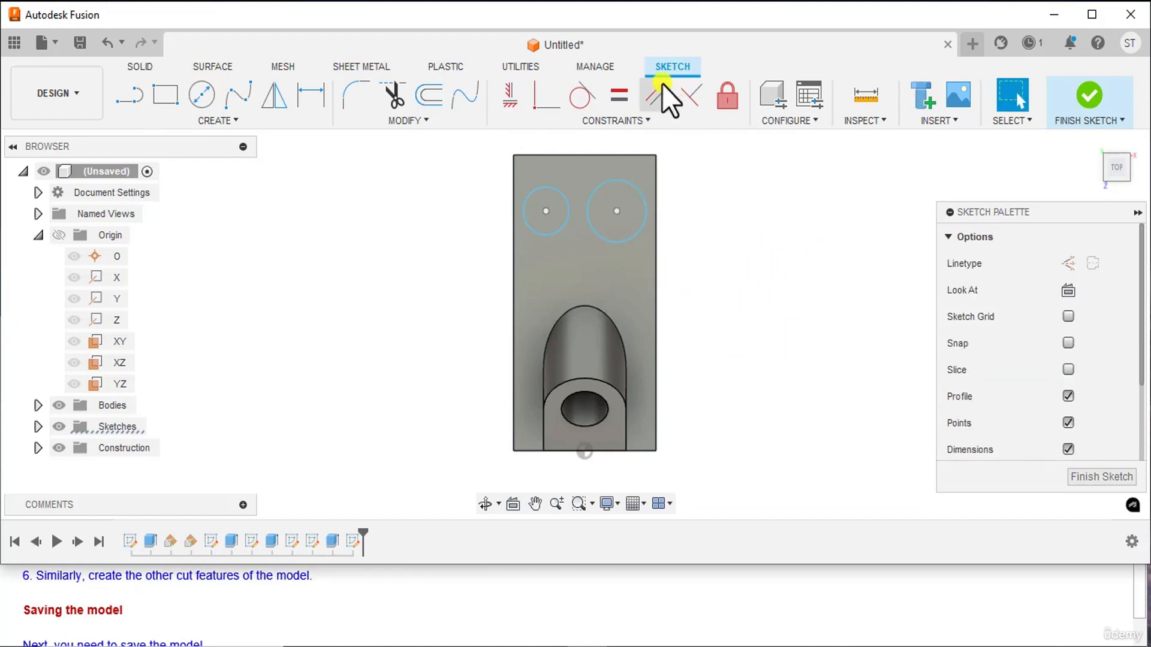
- Apply an Equal constraint between the two circles on the base's top face
{"action": "left_click", "coordinate": [617, 92]}
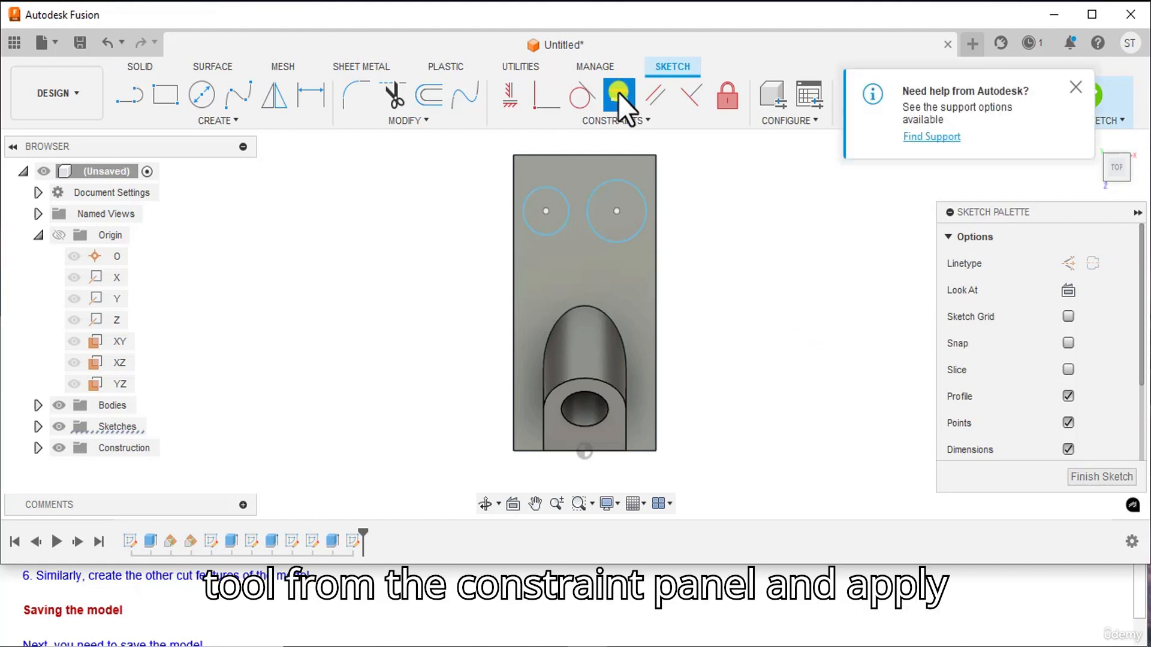
{"action": "left_click", "coordinate": [535, 194]}
{"action": "left_click", "coordinate": [599, 197]}
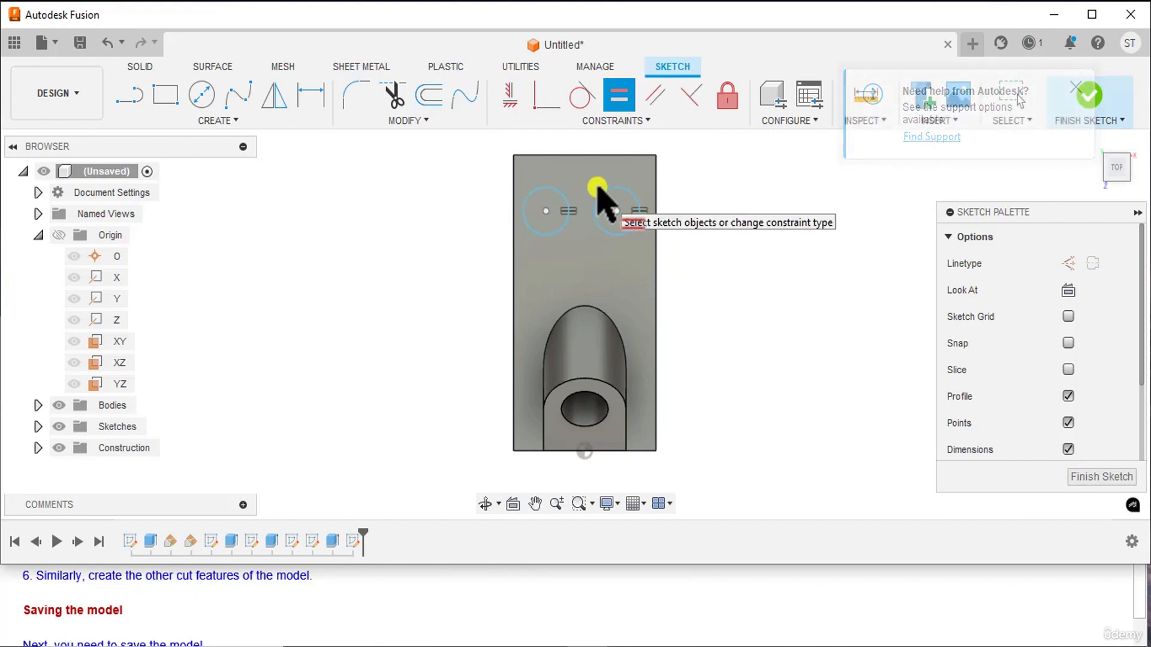
- Align the two circles' centers with a Horizontal/Vertical constraint and end the constraint command
{"action": "left_click", "coordinate": [512, 106]}
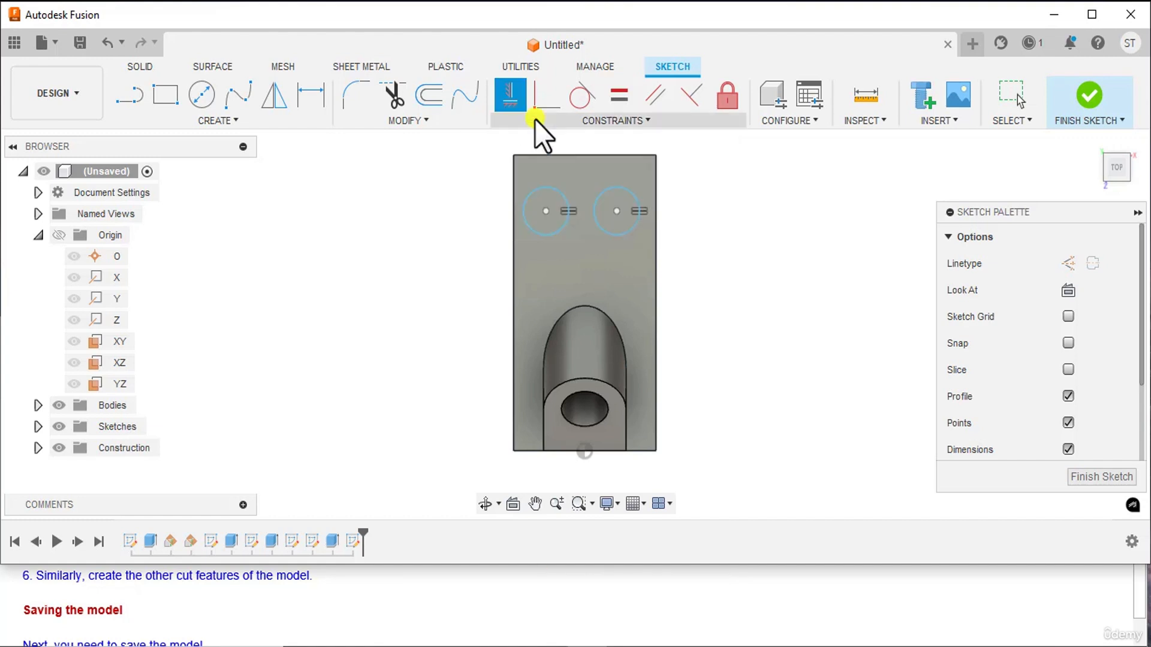
{"action": "left_click", "coordinate": [545, 211]}
{"action": "left_click", "coordinate": [616, 211]}
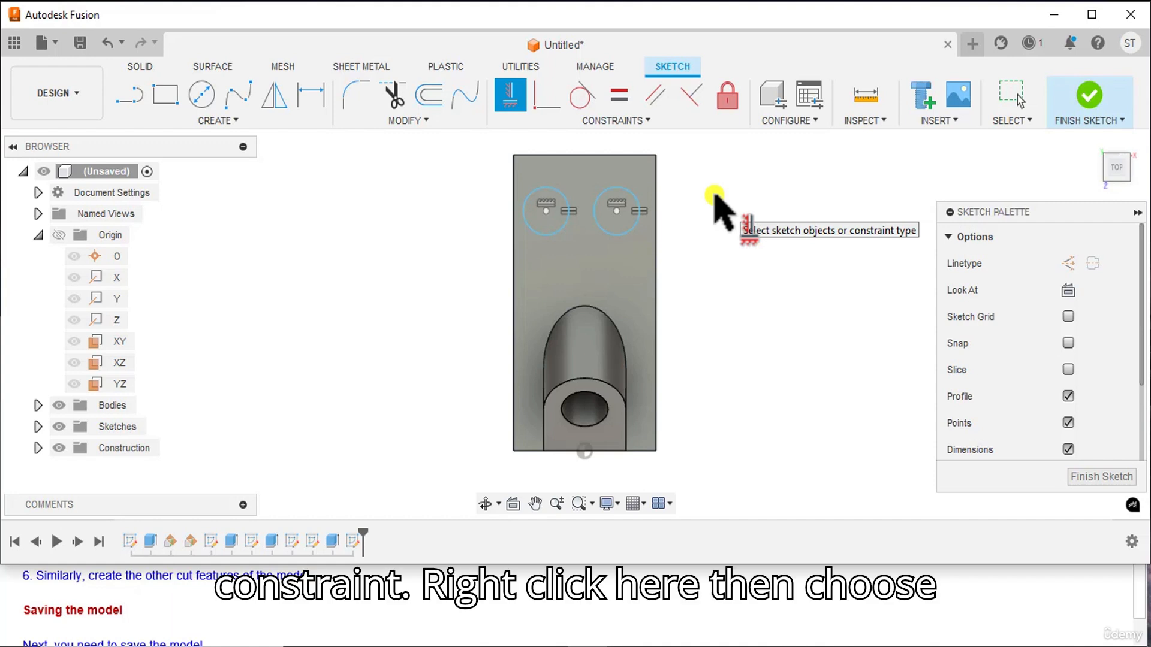
{"action": "right_click", "coordinate": [714, 197]}
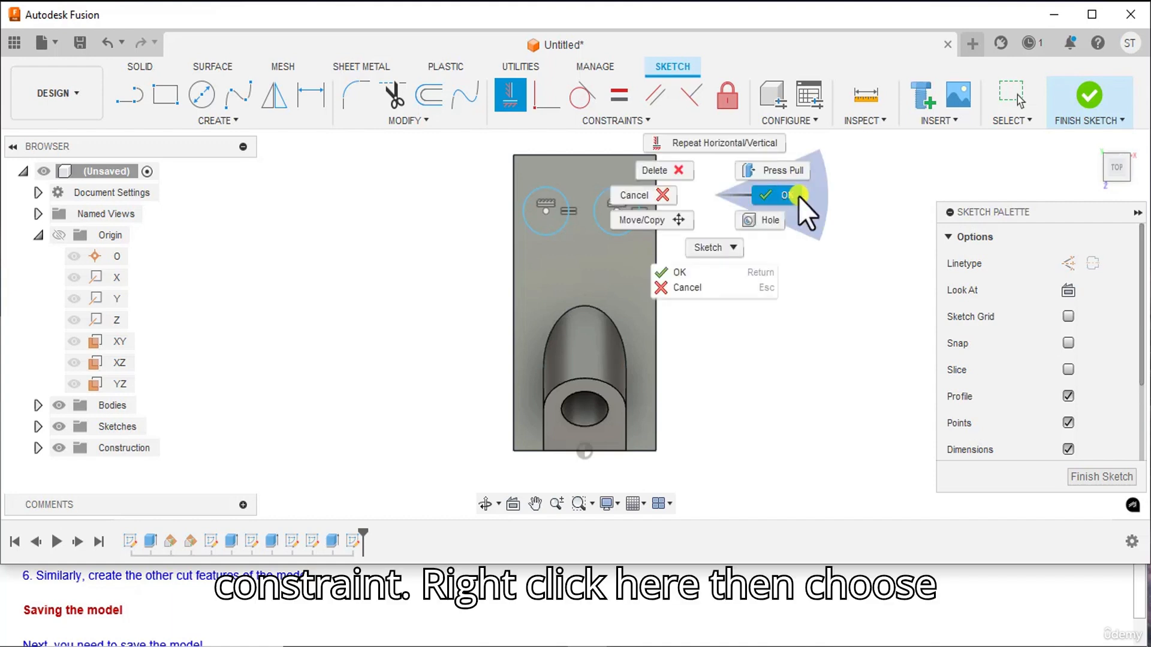
{"action": "left_click", "coordinate": [783, 197]}
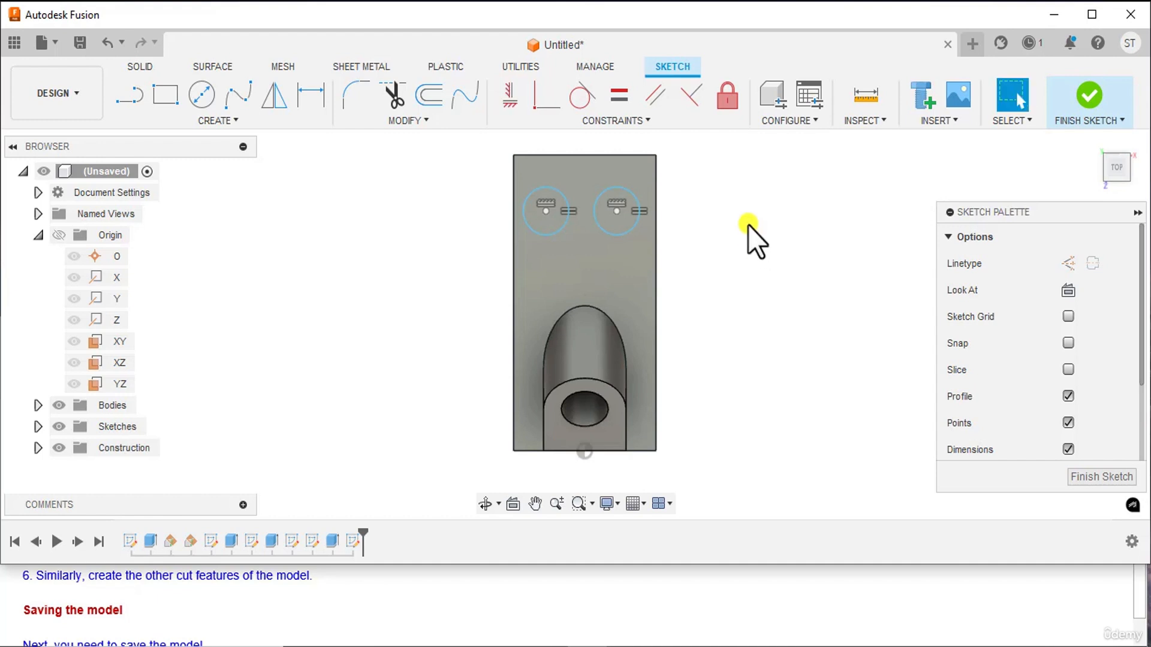
- Dimension the horizontal distance between the two circle centers as 46 mm
{"action": "left_click", "coordinate": [315, 99]}
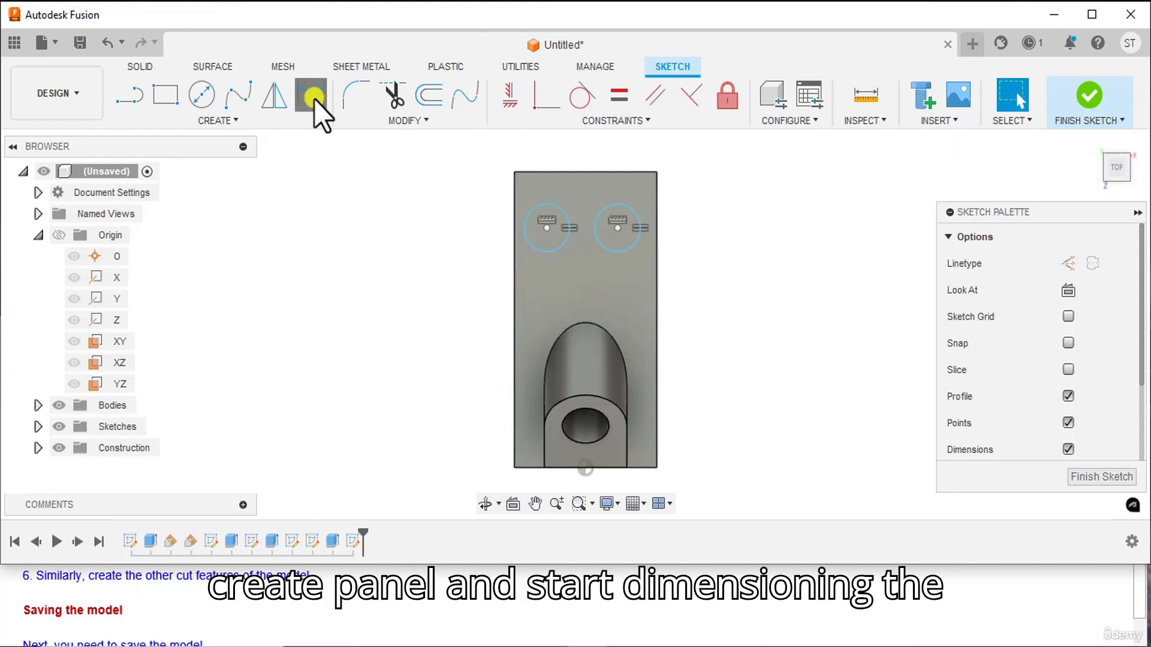
{"action": "left_click", "coordinate": [545, 219]}
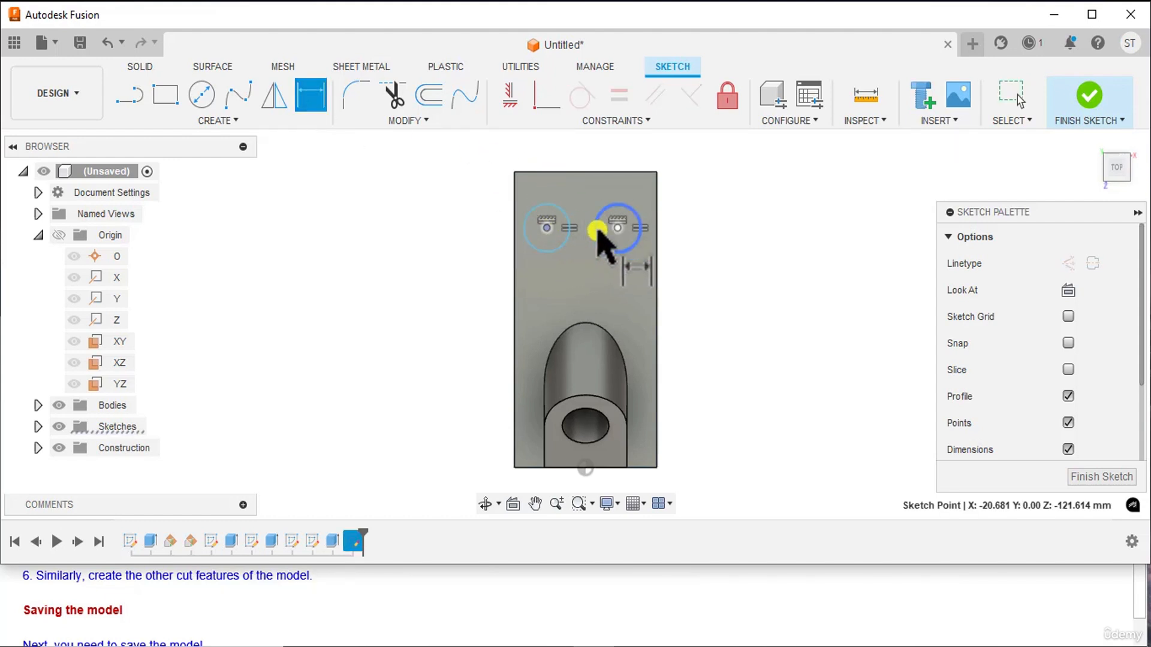
{"action": "left_click", "coordinate": [600, 231]}
{"action": "left_click", "coordinate": [596, 163]}
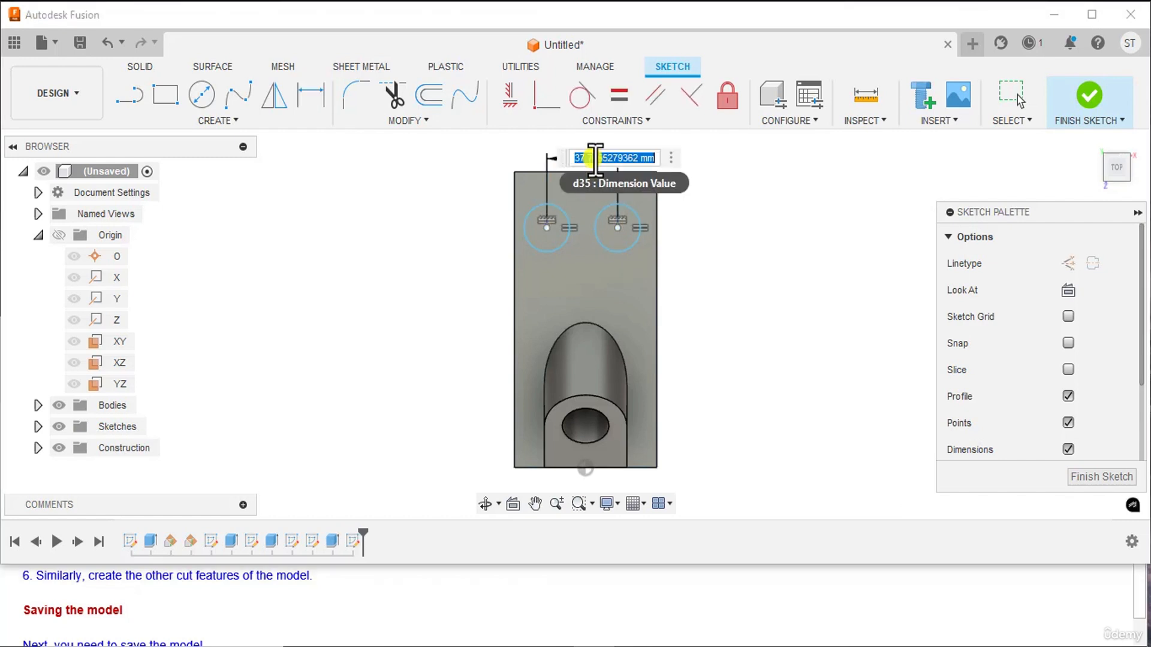
{"action": "type", "text": "46"}
{"action": "key", "text": "Return"}
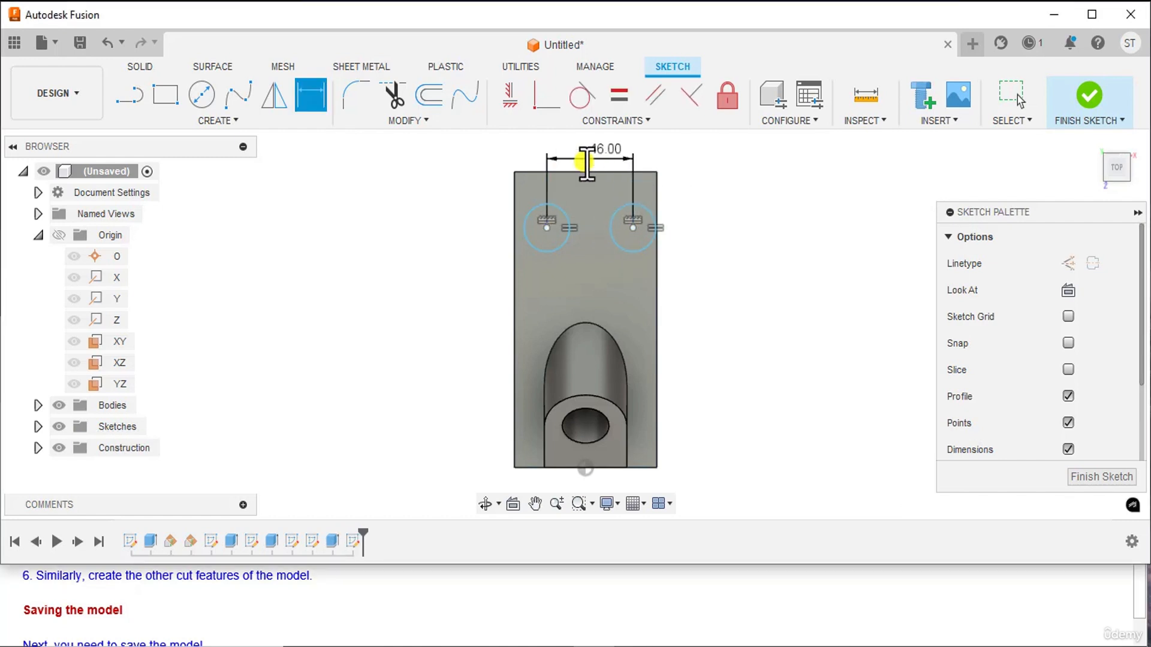
- Dimension the left circle's center 15 mm from the base's left long edge
{"action": "left_click", "coordinate": [514, 192]}
{"action": "left_click", "coordinate": [546, 227]}
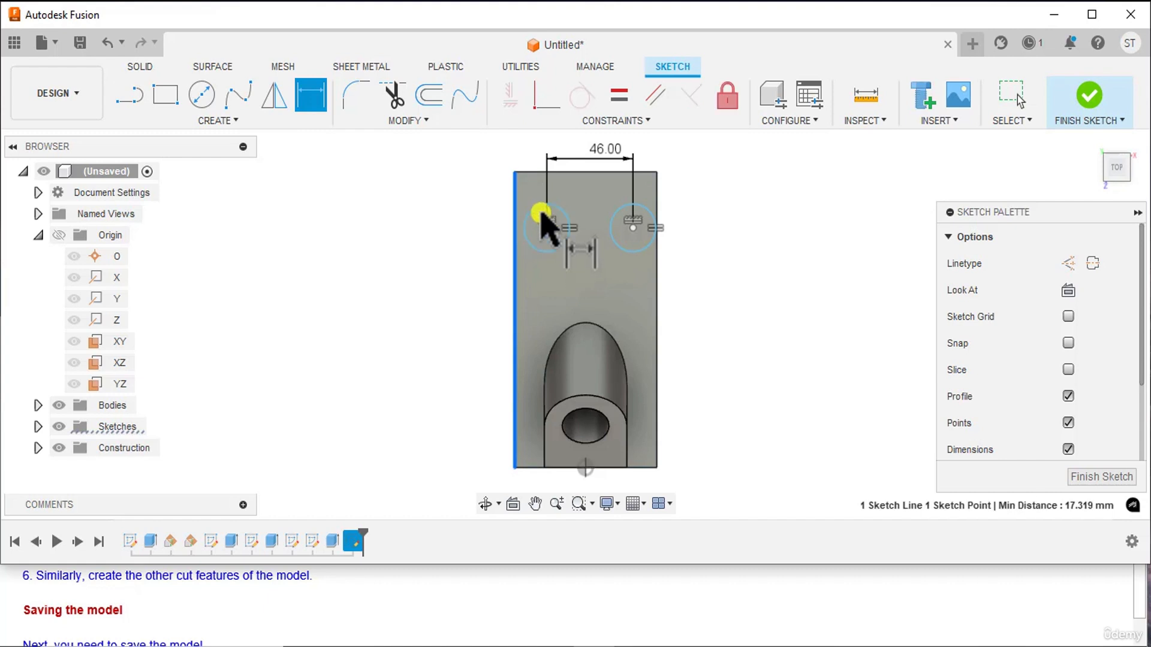
{"action": "left_click", "coordinate": [527, 154]}
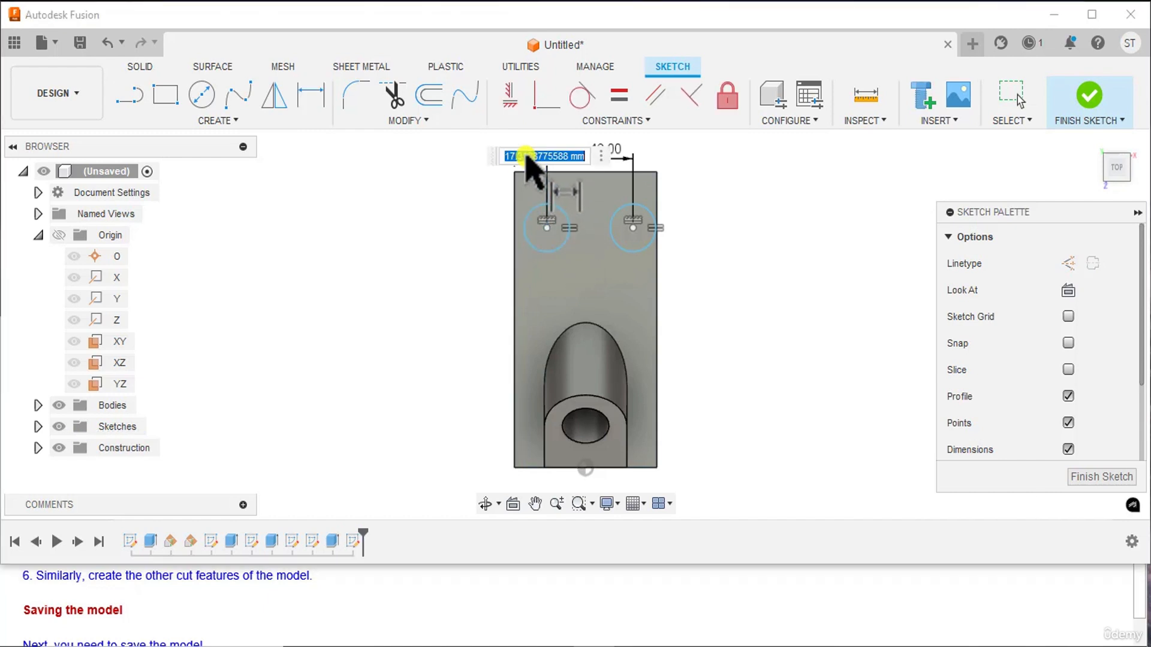
{"action": "type", "text": "15"}
{"action": "key", "text": "Return"}
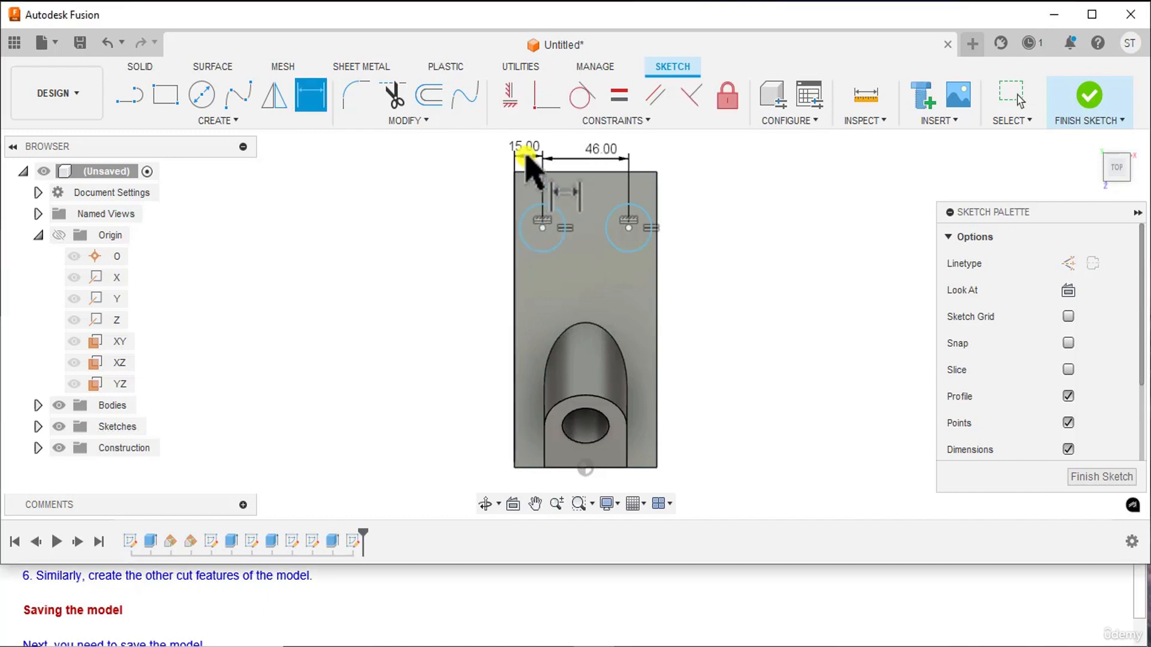
- Dimension the left circle's center 20 mm from the base's end edge opposite the arch
{"action": "left_click", "coordinate": [534, 173]}
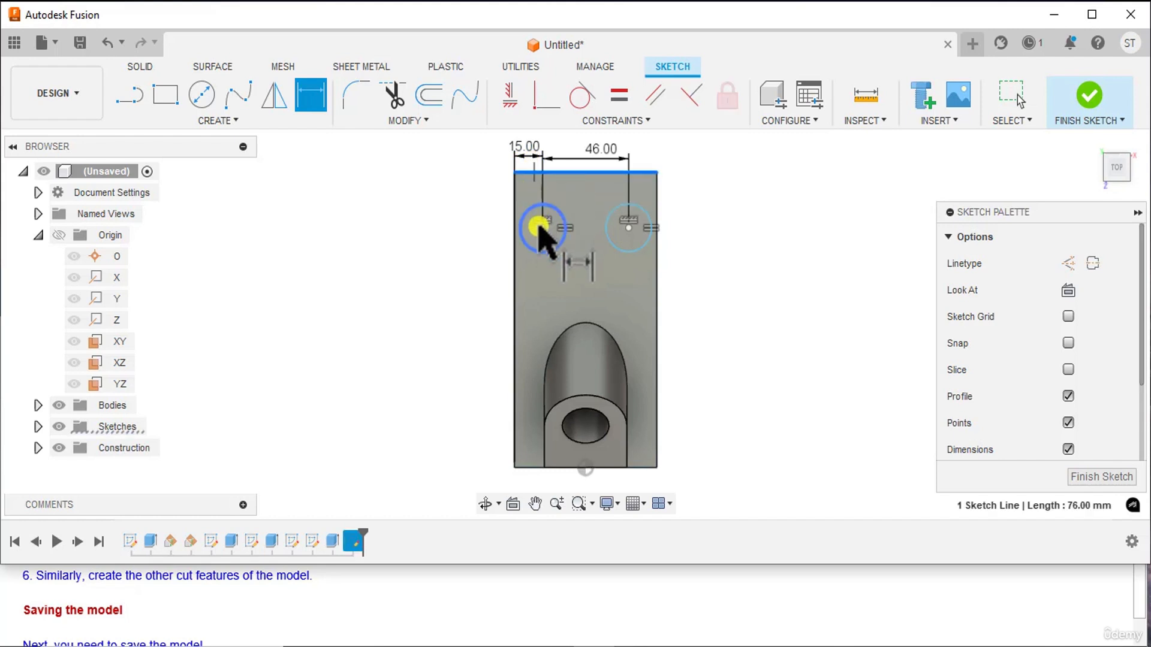
{"action": "left_click", "coordinate": [540, 226]}
{"action": "left_click", "coordinate": [482, 221]}
{"action": "type", "text": "2"}
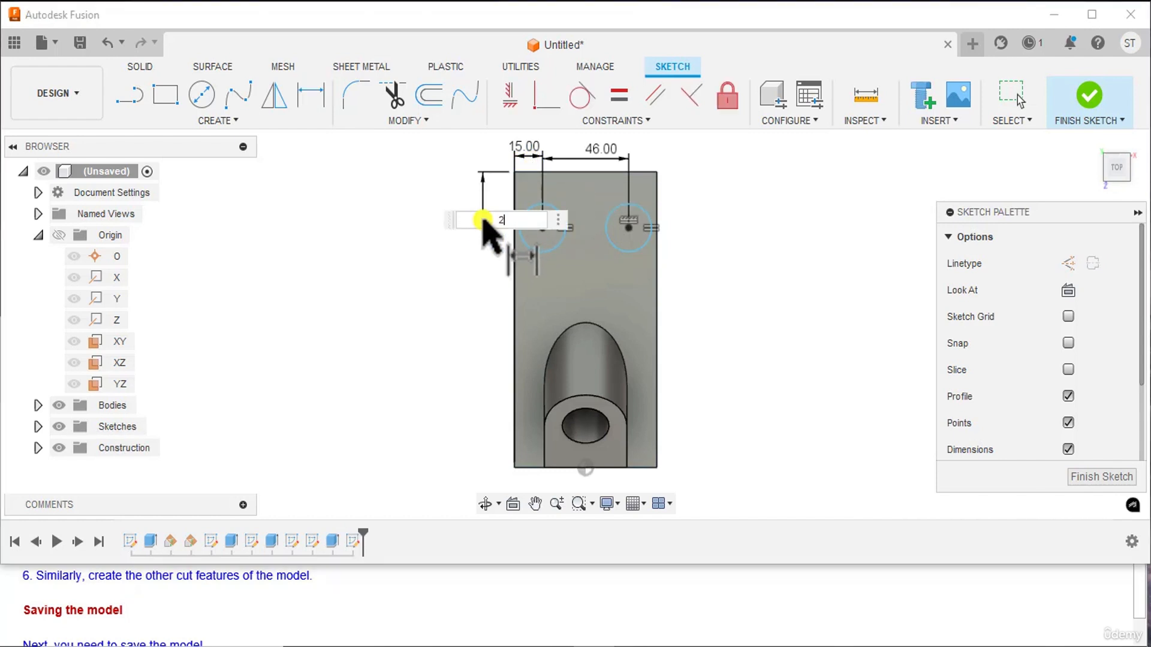
{"action": "type", "text": "0"}
{"action": "key", "text": "Return"}
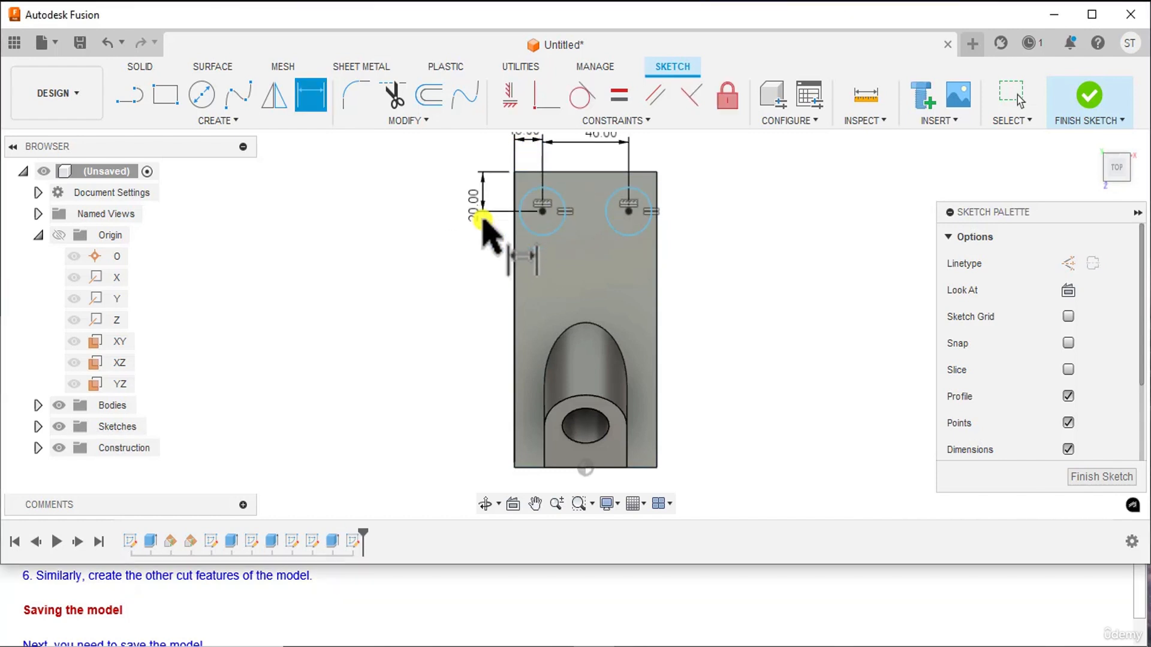
- Dimension the left circle's diameter as 15 mm
{"action": "left_click", "coordinate": [525, 230]}
{"action": "left_click", "coordinate": [466, 262]}
{"action": "type", "text": "15"}
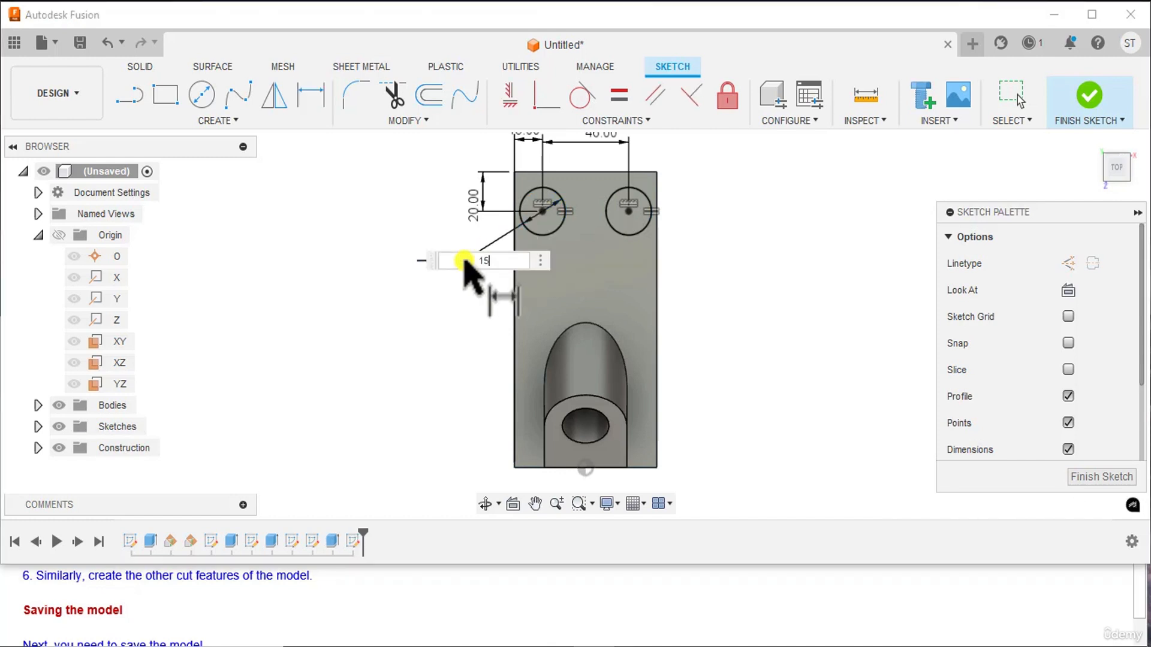
{"action": "key", "text": "Return"}
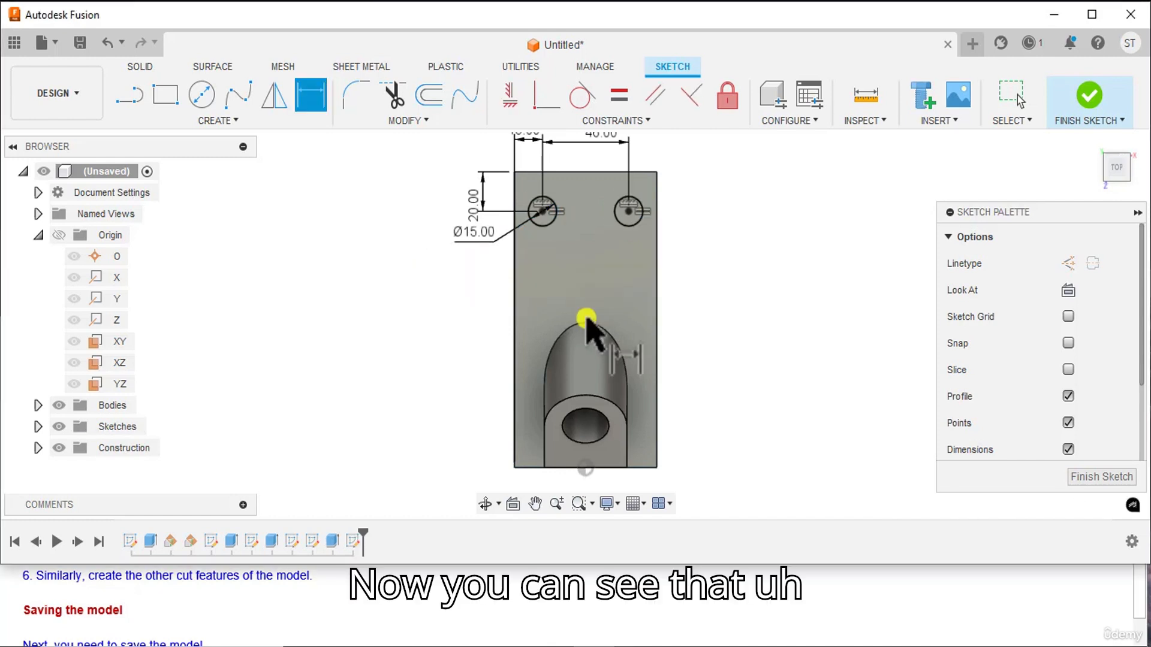
{"action": "middle_click_drag", "start_coordinate": [721, 226], "coordinate": [707, 250]}
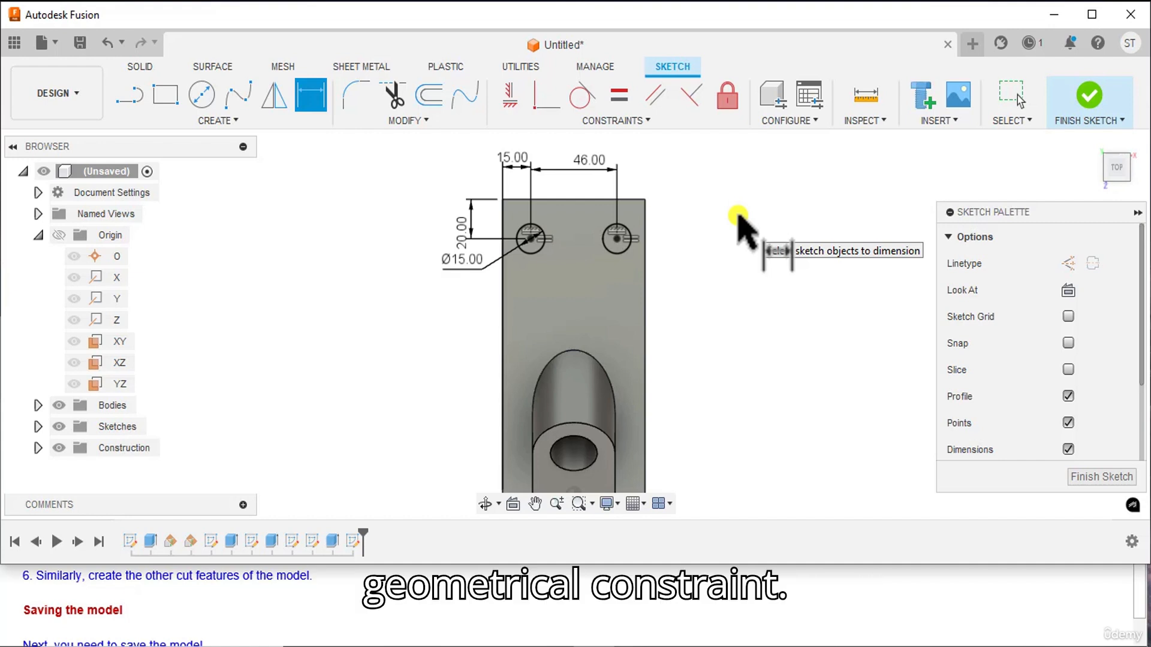
- Finish the sketch and extrude both top-face circles as a Cut with extent All and the direction flipped down through the base
{"action": "left_click", "coordinate": [1092, 104]}
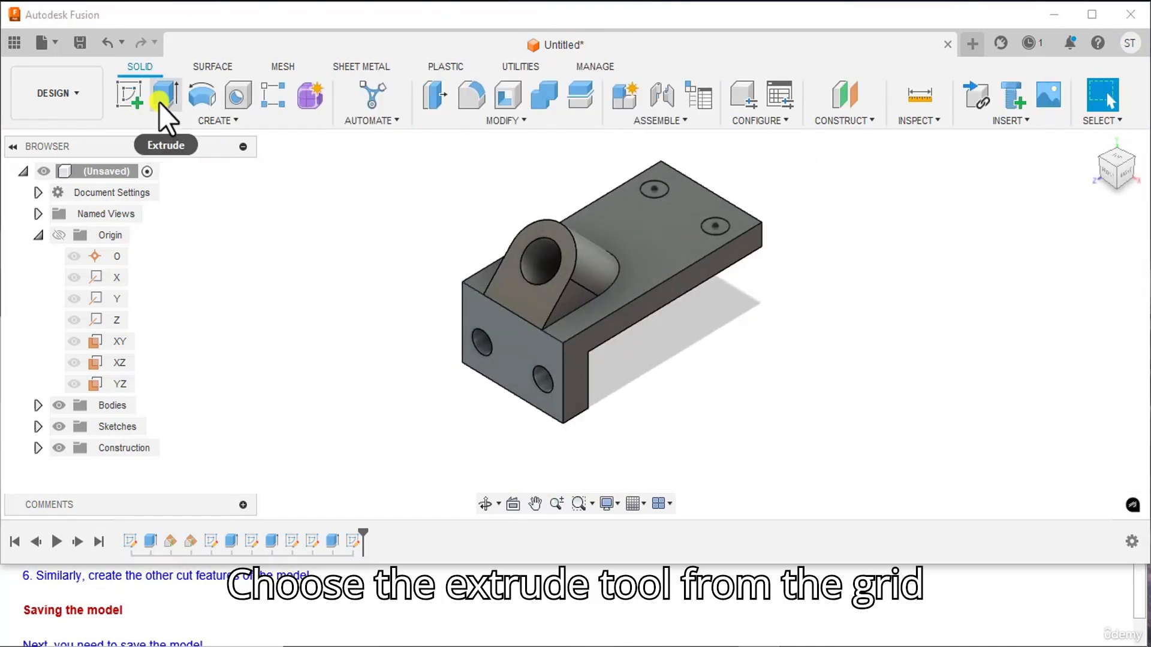
{"action": "left_click", "coordinate": [160, 103]}
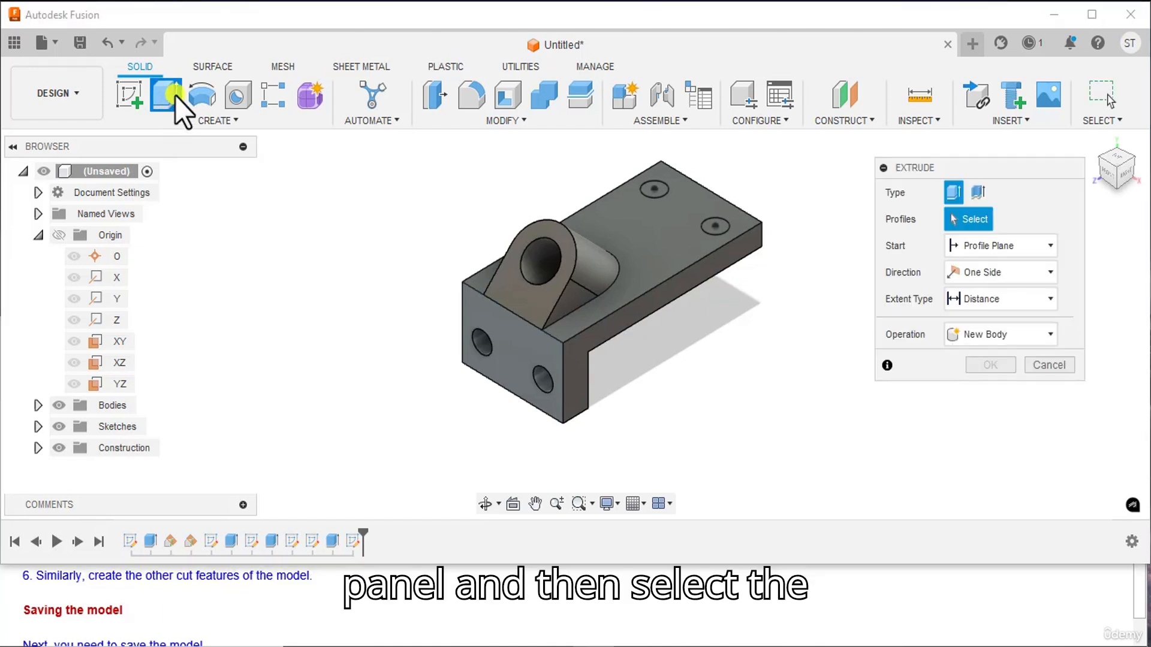
{"action": "left_click", "coordinate": [653, 192]}
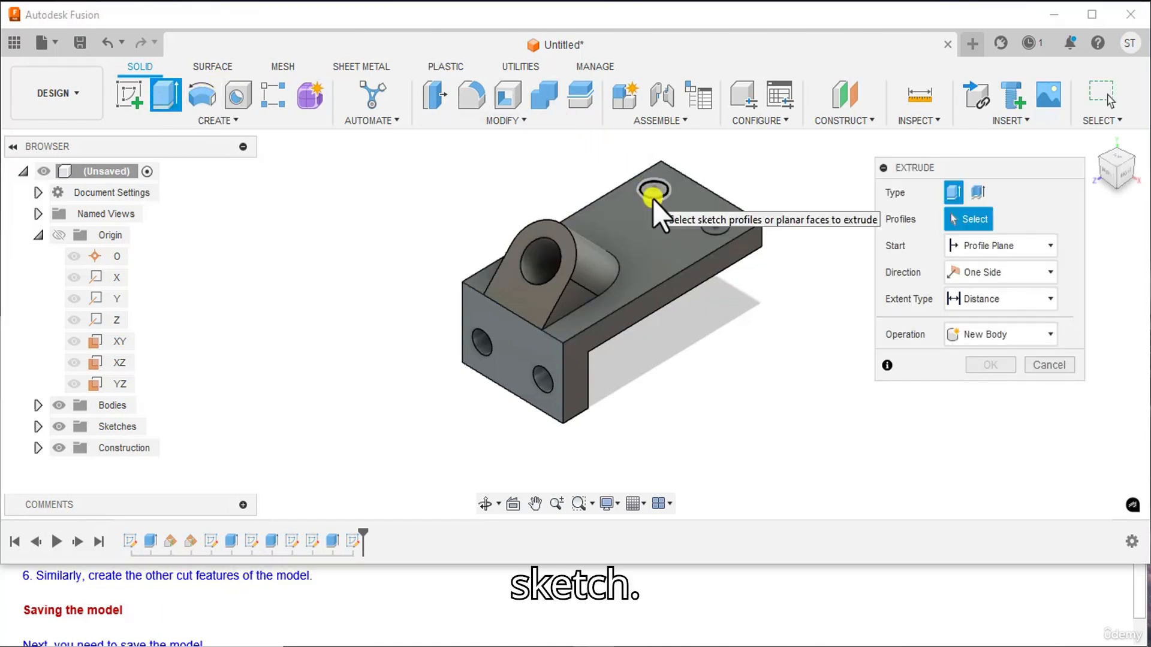
{"action": "left_click", "coordinate": [653, 199]}
{"action": "left_click", "coordinate": [705, 233]}
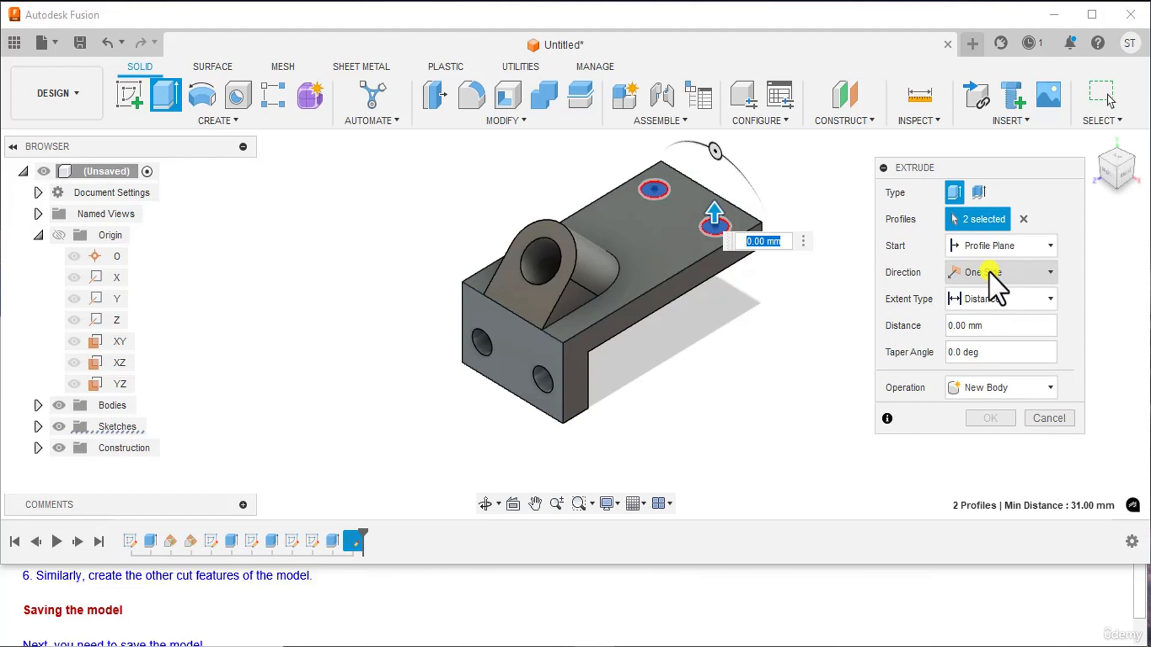
{"action": "left_click", "coordinate": [982, 298]}
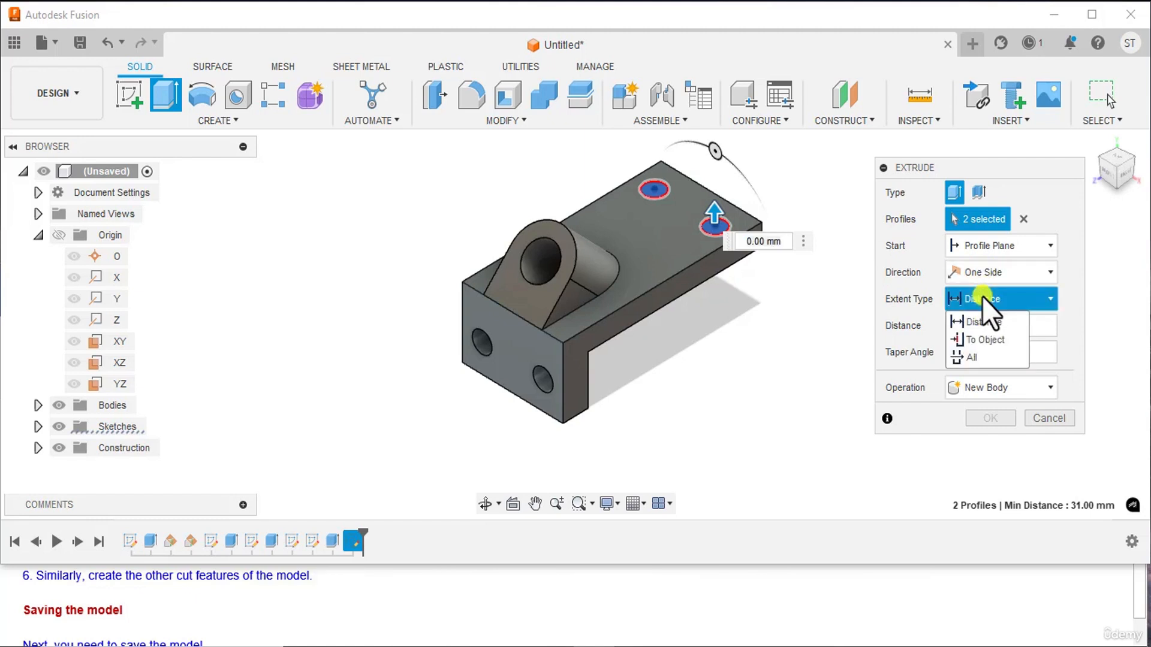
{"action": "left_click", "coordinate": [974, 358]}
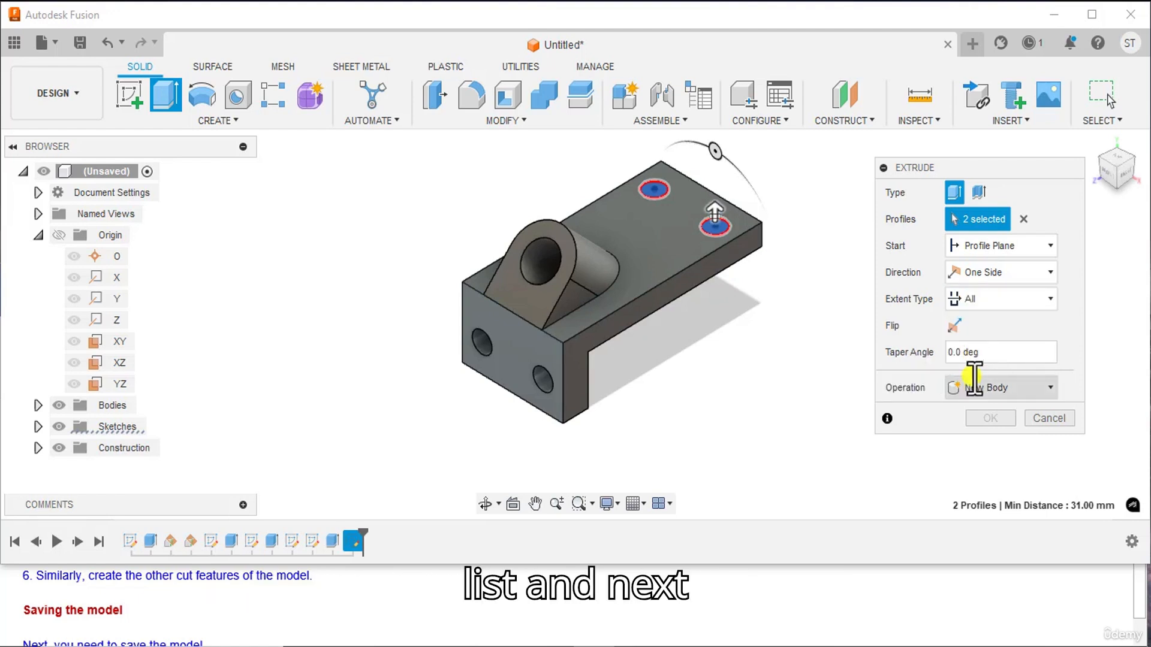
{"action": "left_click", "coordinate": [956, 326]}
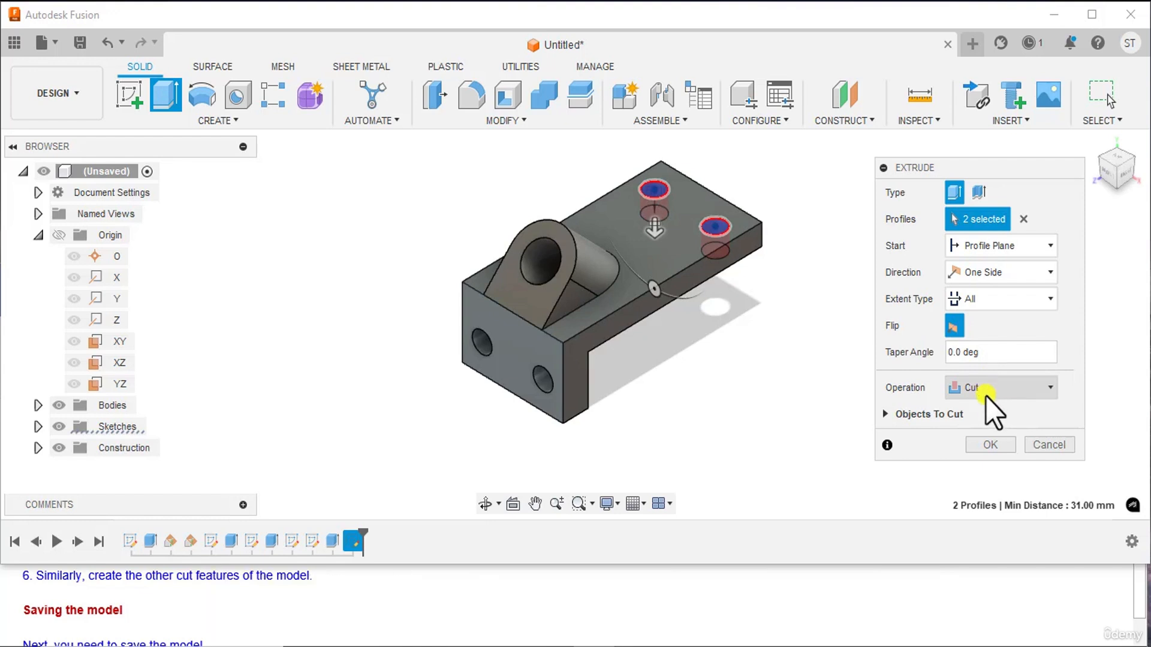
{"action": "left_click", "coordinate": [992, 445]}
{"action": "middle_click_drag", "start_coordinate": [869, 343], "coordinate": [894, 336]}
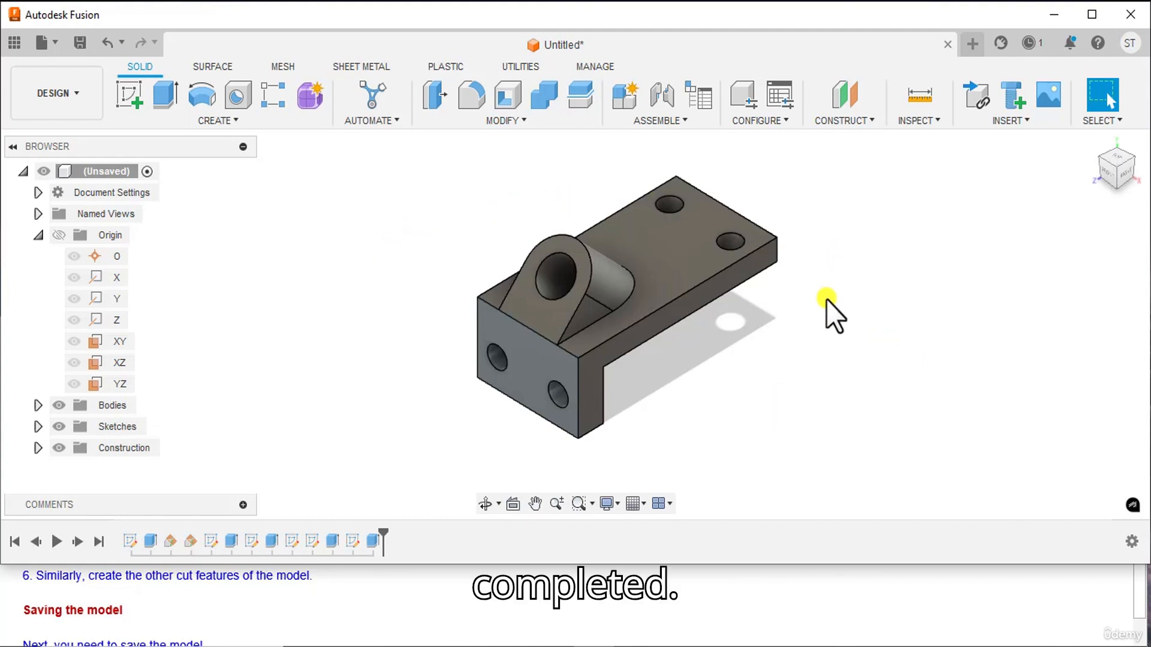
- Follow the written saving instructions to start saving the model, and enter c05_Tut_02 as its name
{"action": "left_click", "coordinate": [120, 617]}
{"action": "scroll", "coordinate": [120, 617], "scroll_direction": "down", "scroll_amount": 2}
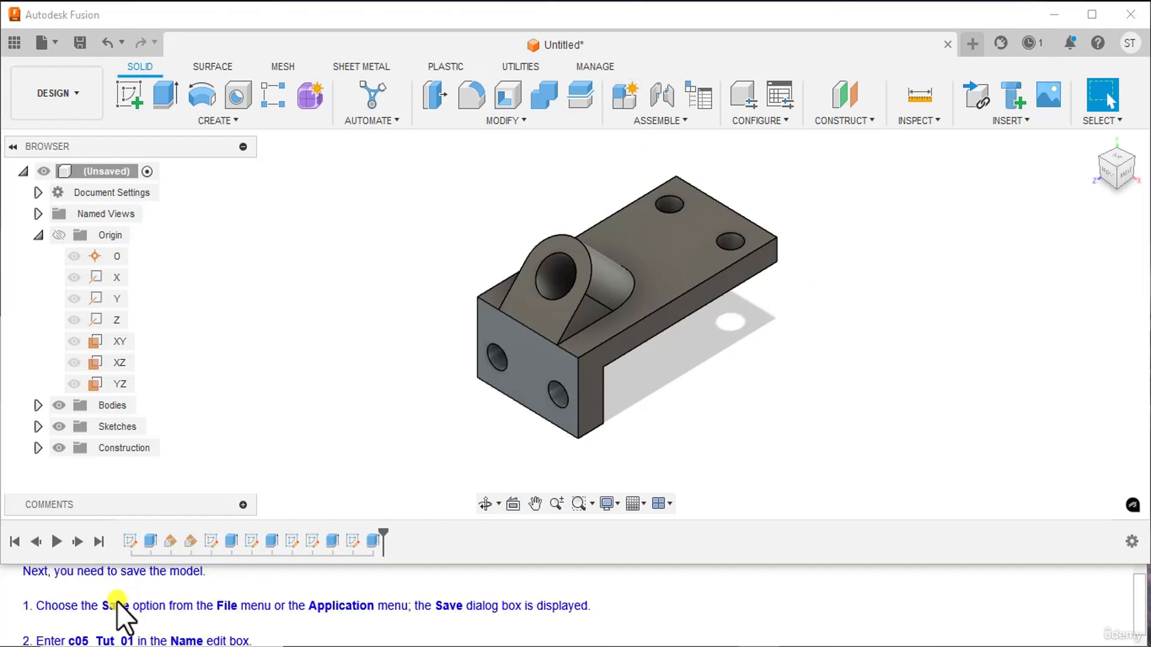
{"action": "scroll", "coordinate": [567, 34], "scroll_direction": "up", "scroll_amount": 1}
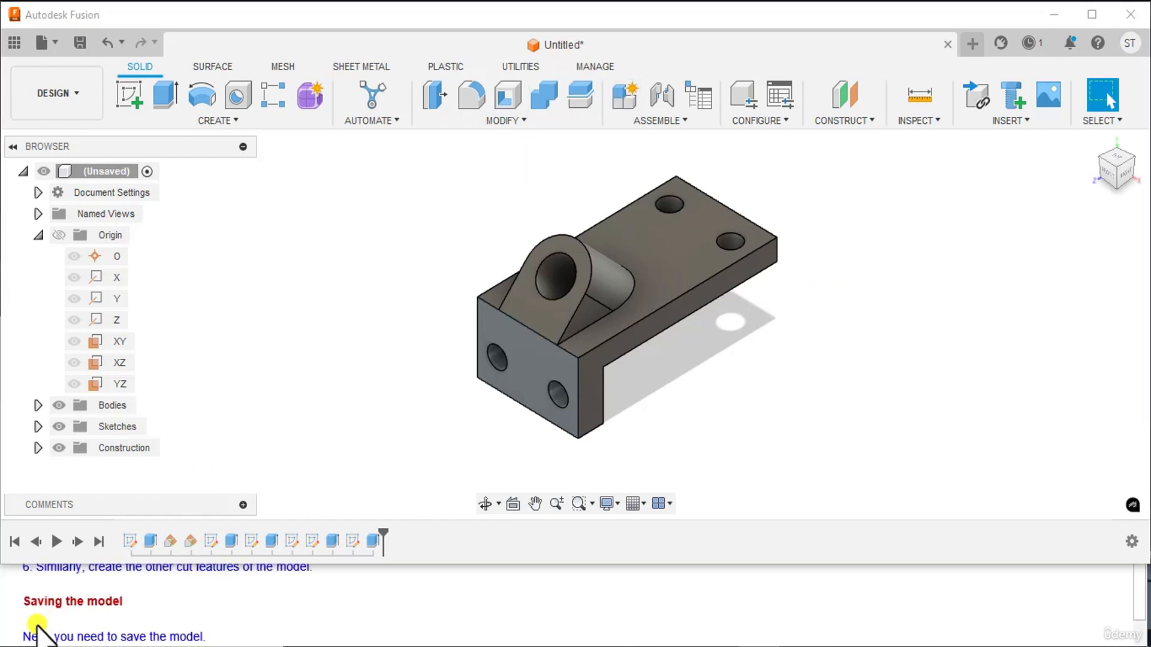
{"action": "scroll", "coordinate": [116, 616], "scroll_direction": "down", "scroll_amount": 1}
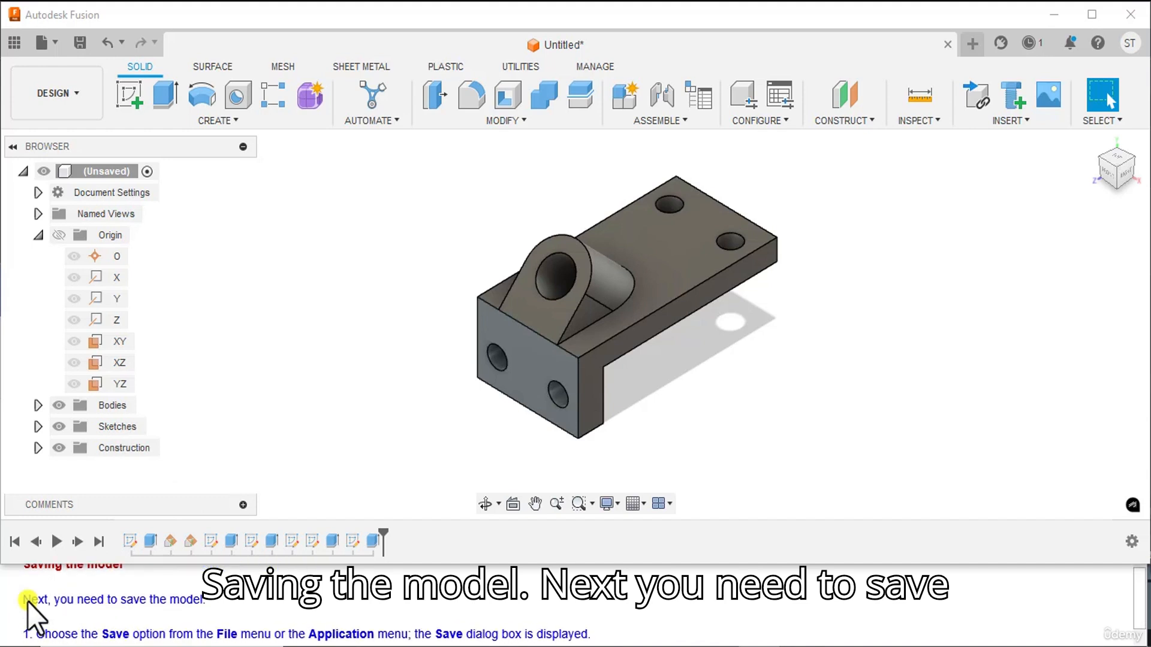
{"action": "scroll", "coordinate": [182, 610], "scroll_direction": "down", "scroll_amount": 1}
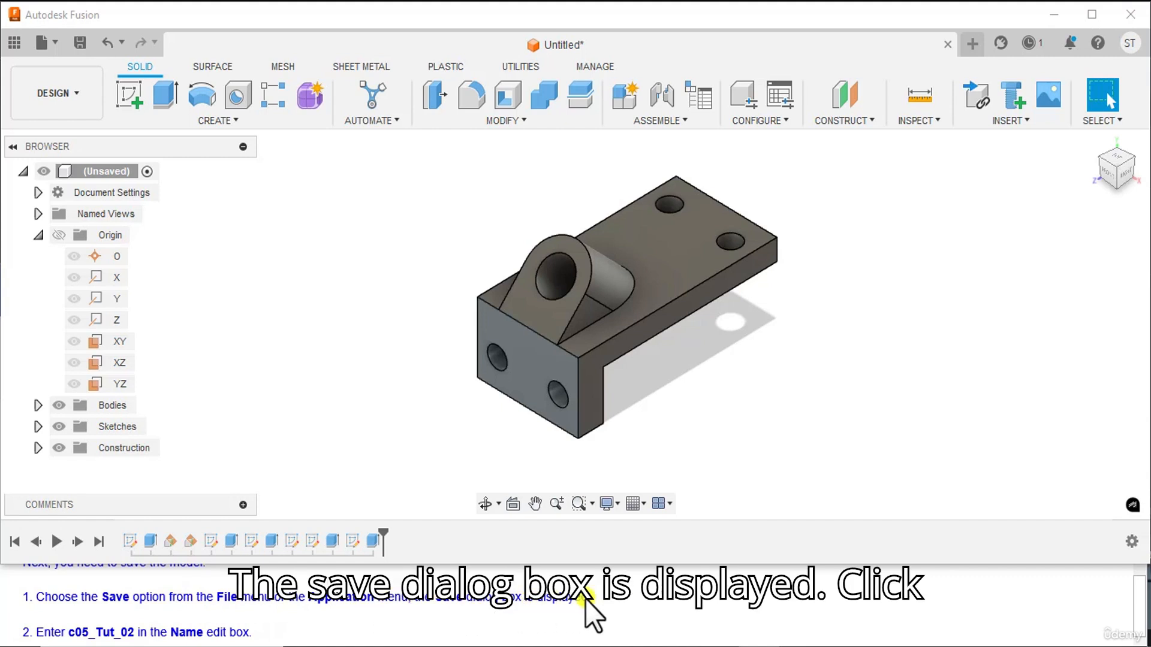
{"action": "left_click", "coordinate": [55, 43]}
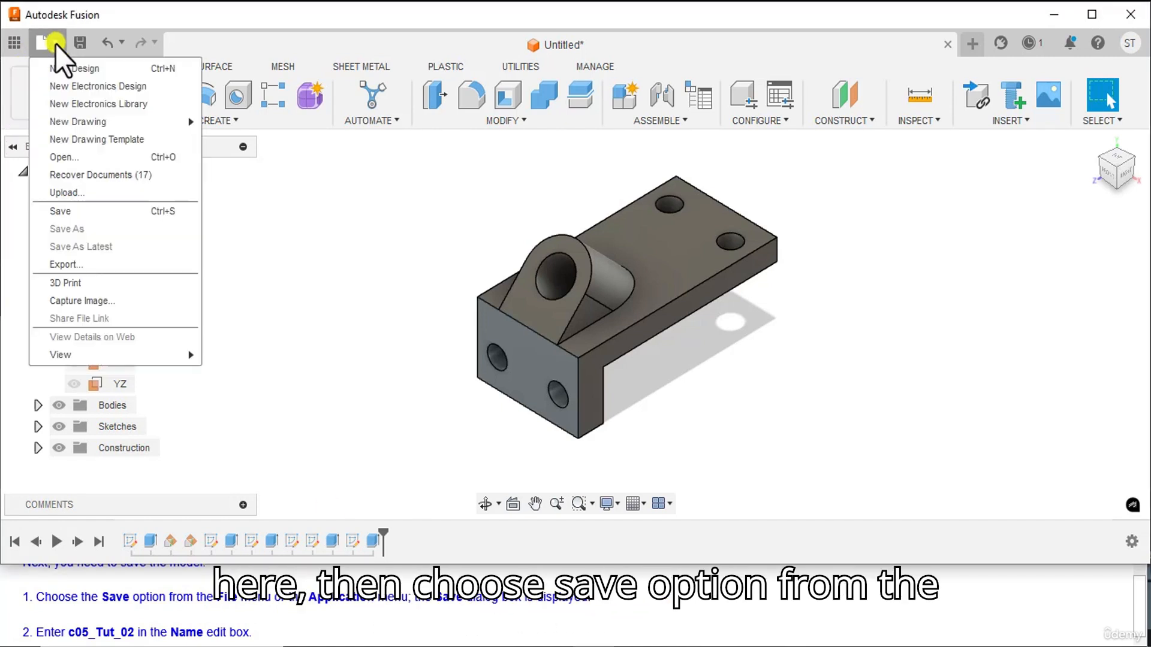
{"action": "left_click", "coordinate": [72, 210]}
{"action": "scroll", "coordinate": [117, 629], "scroll_direction": "down", "scroll_amount": 1}
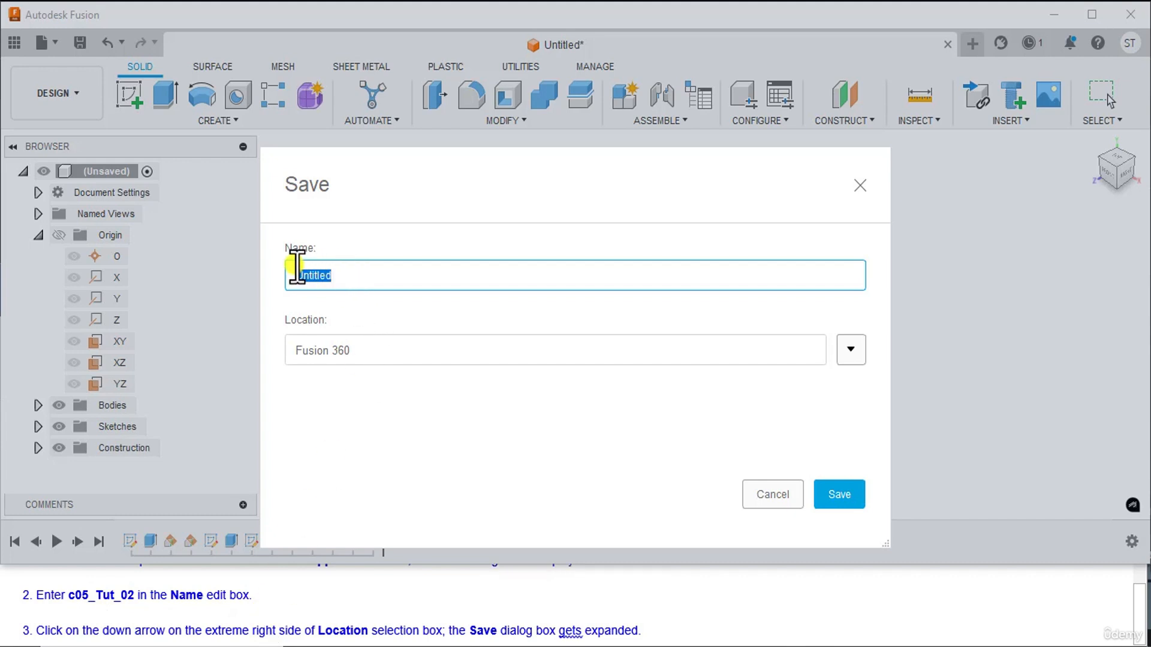
{"action": "type", "text": "c05_Tut_02"}
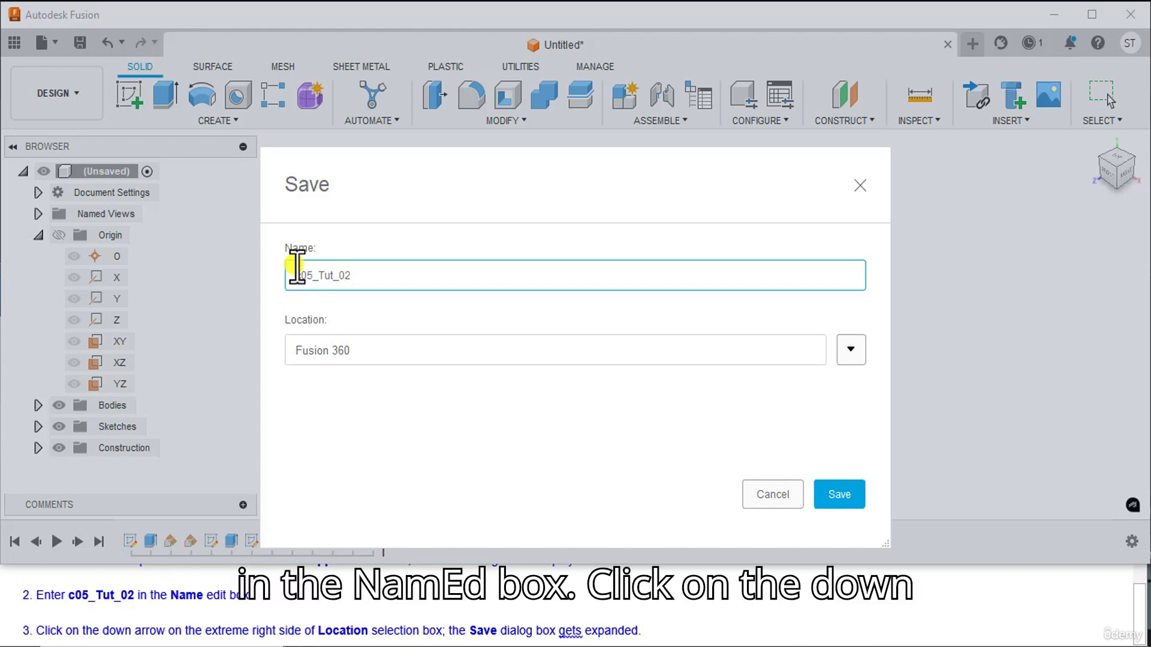
{"action": "scroll", "coordinate": [154, 629], "scroll_direction": "down", "scroll_amount": 1}
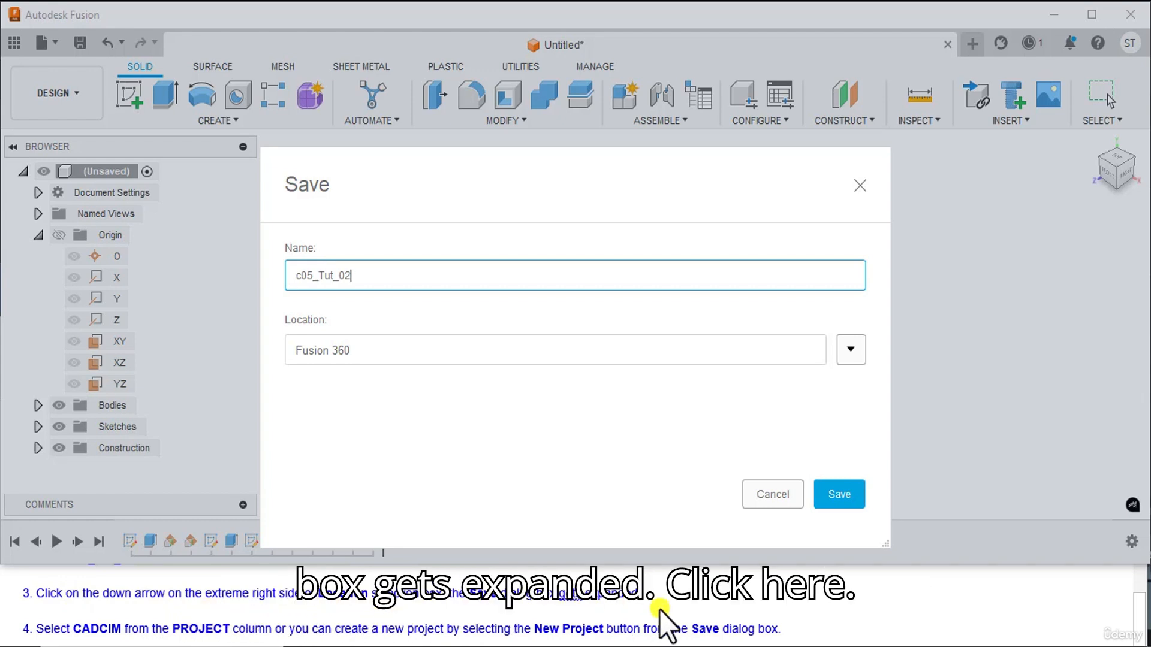
- Show the available project locations, reposition the Save dialog to reach its lower part, and save c05_Tut_02 in the Fusion 360 project
{"action": "left_click", "coordinate": [851, 347]}
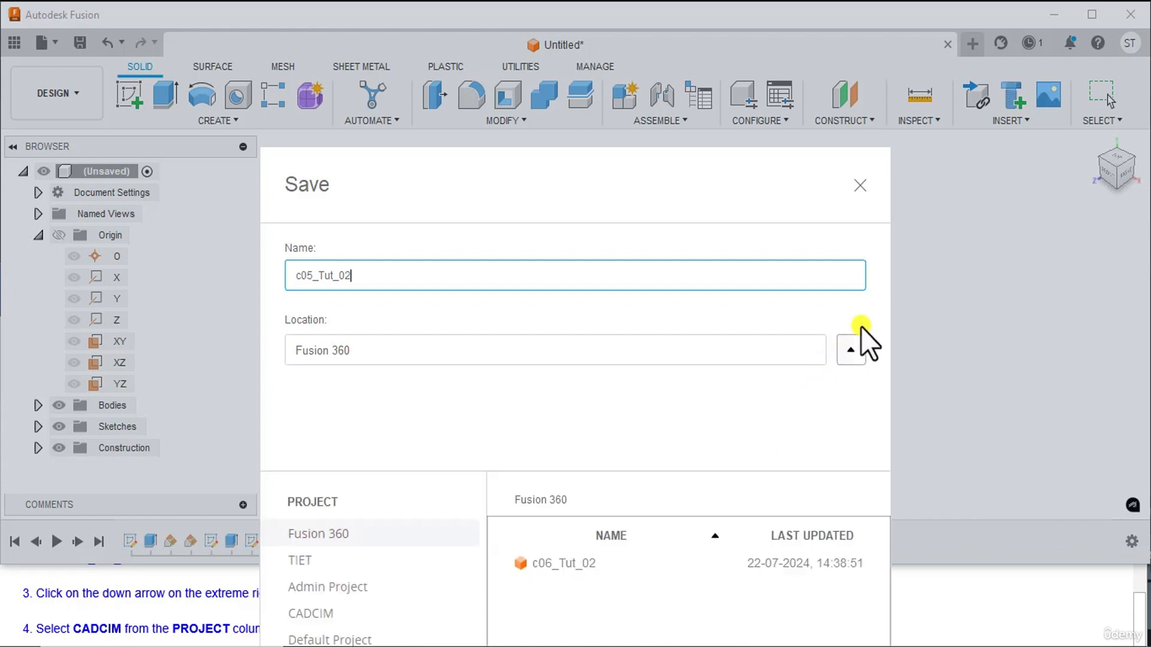
{"action": "left_click_drag", "start_coordinate": [764, 205], "coordinate": [1024, 52]}
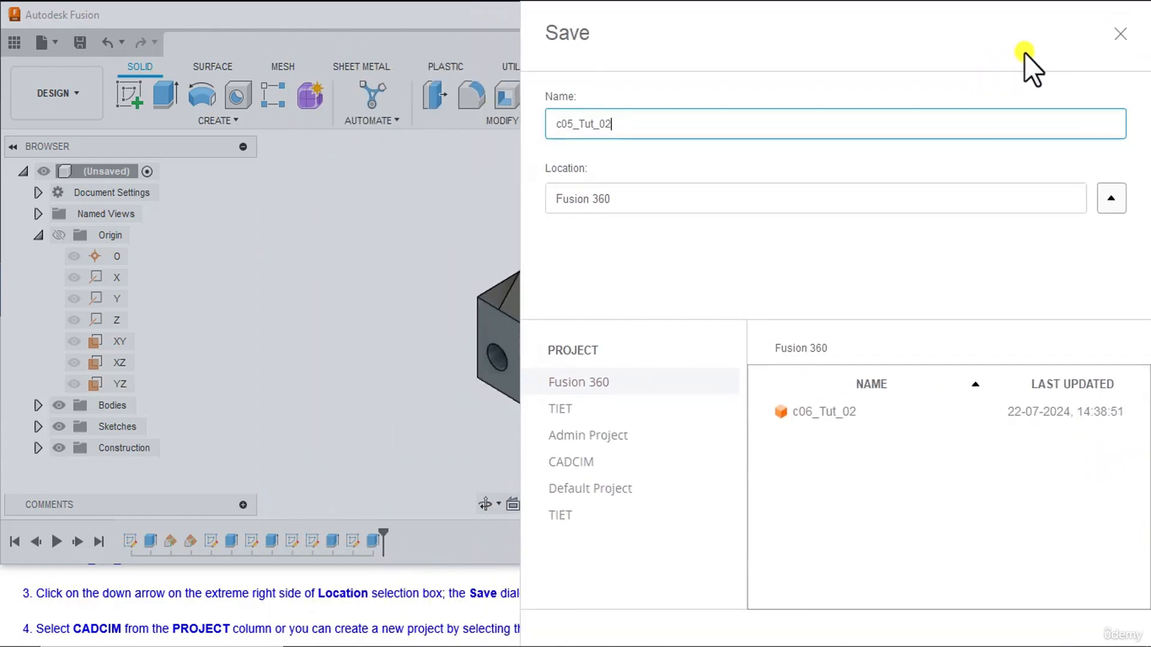
{"action": "scroll", "coordinate": [91, 627], "scroll_direction": "down", "scroll_amount": 1}
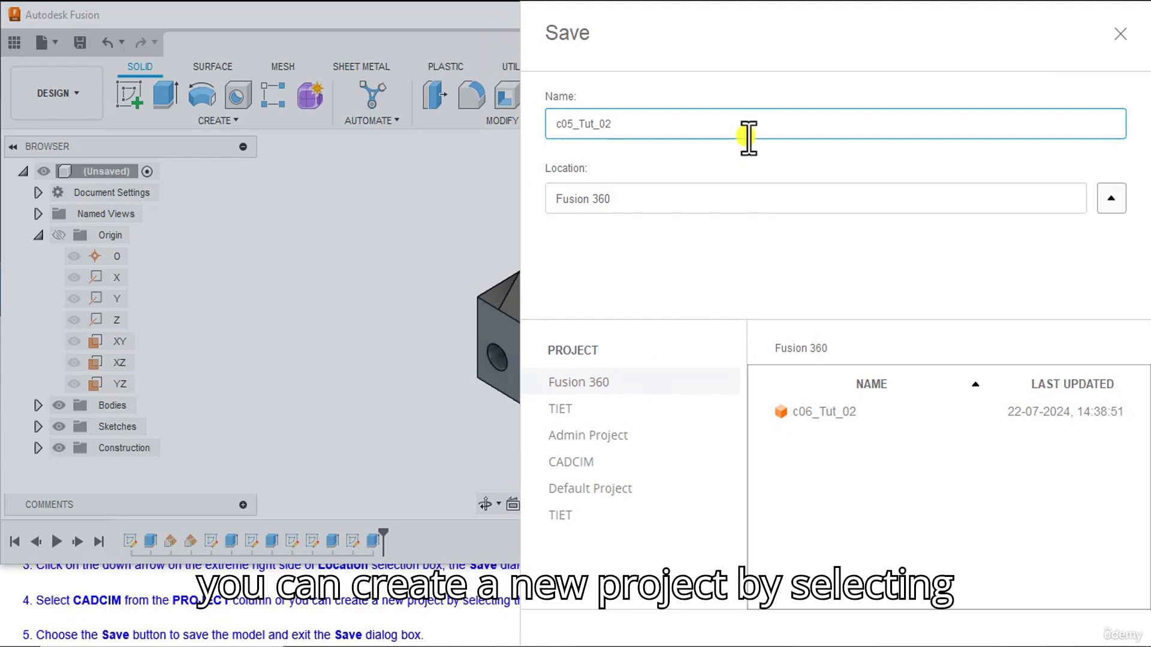
{"action": "left_click_drag", "start_coordinate": [765, 57], "coordinate": [102, 160]}
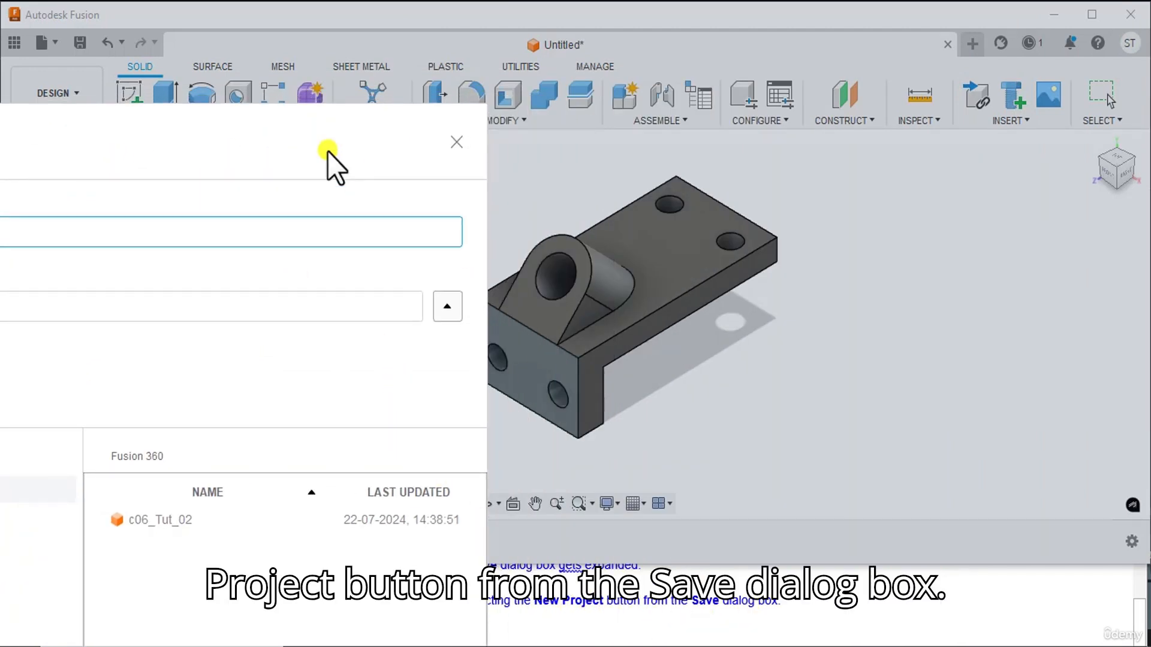
{"action": "left_click_drag", "start_coordinate": [385, 139], "coordinate": [913, 78]}
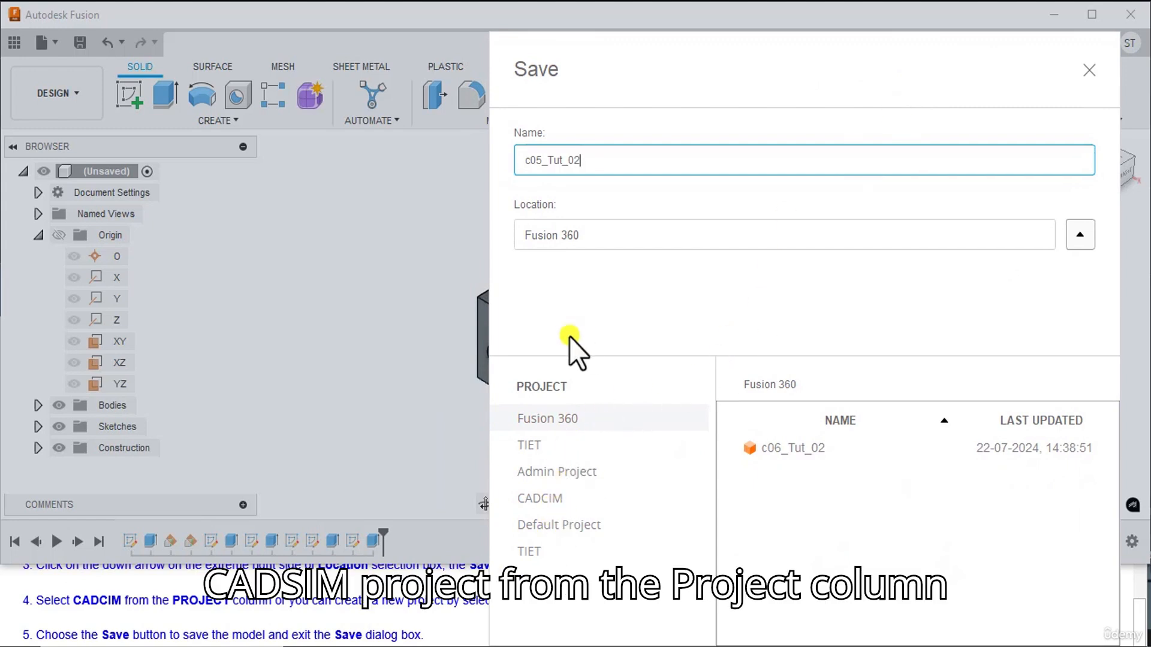
{"action": "left_click_drag", "start_coordinate": [739, 107], "coordinate": [753, 24]}
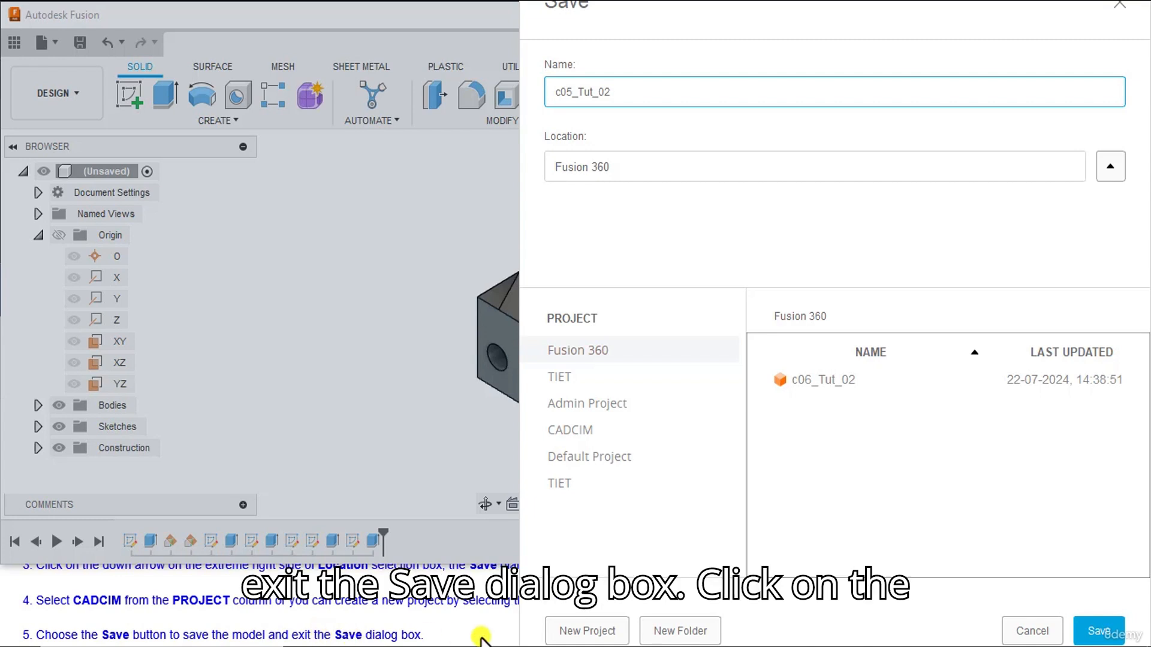
{"action": "left_click", "coordinate": [1105, 630]}
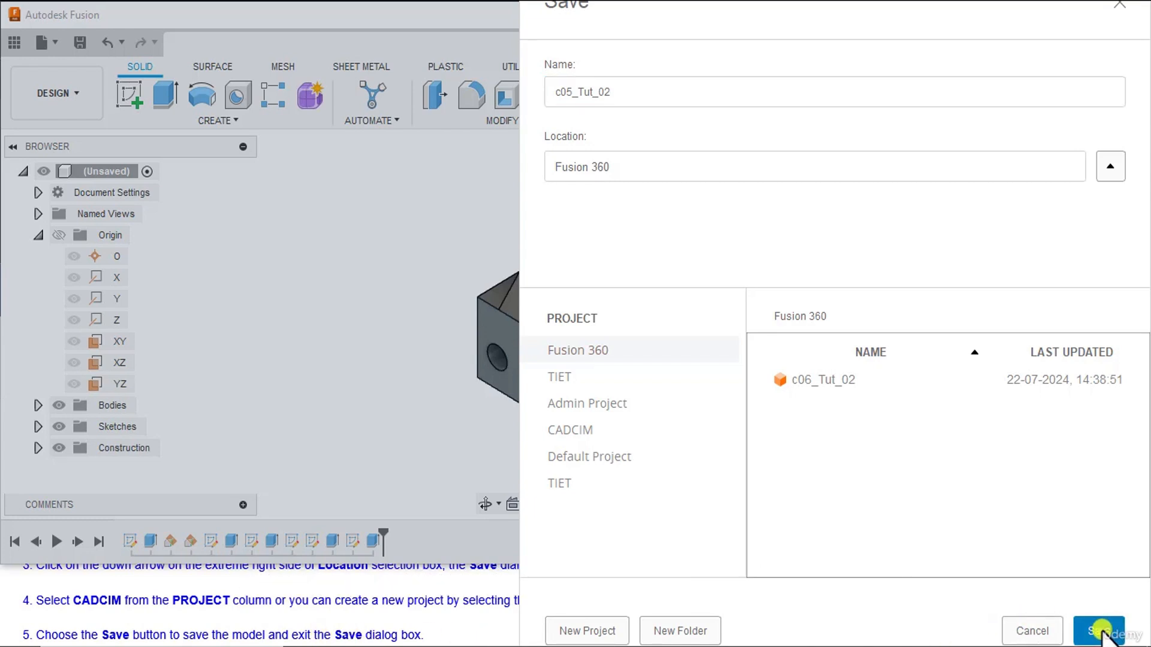